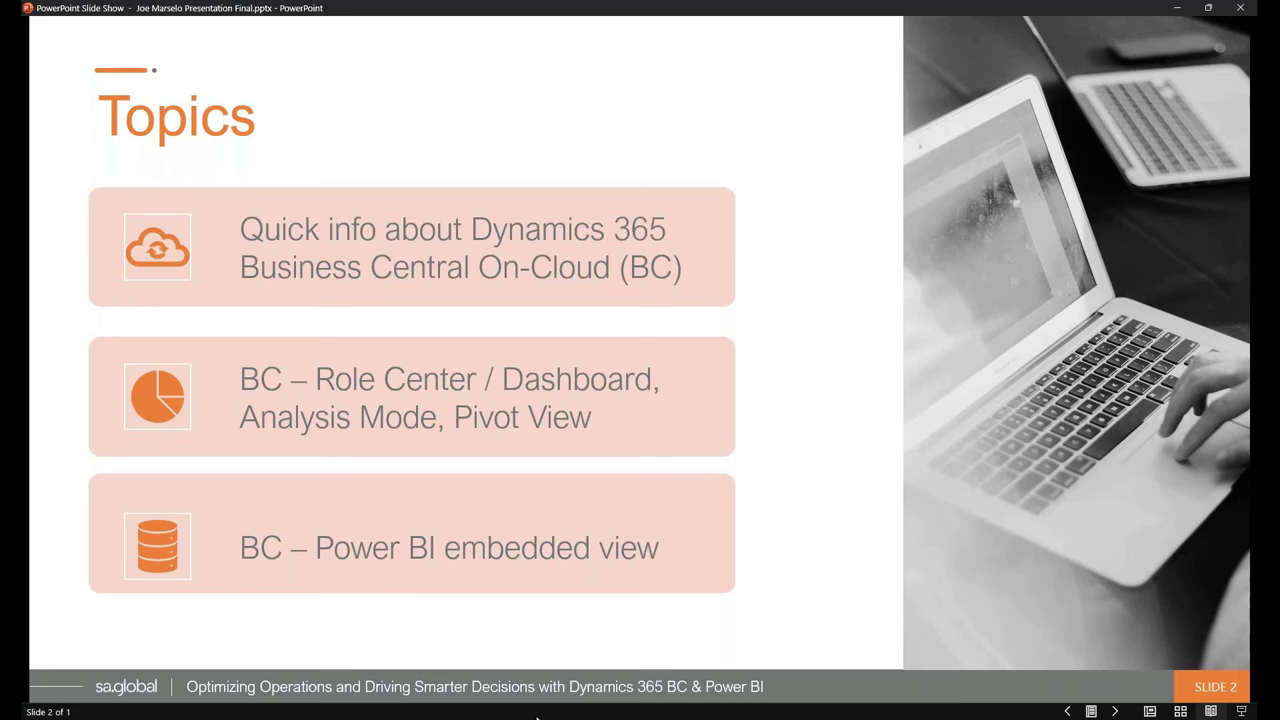
- Advance the slide show past the On-Cloud slide to the Business Central connections slide
click(1116, 712)
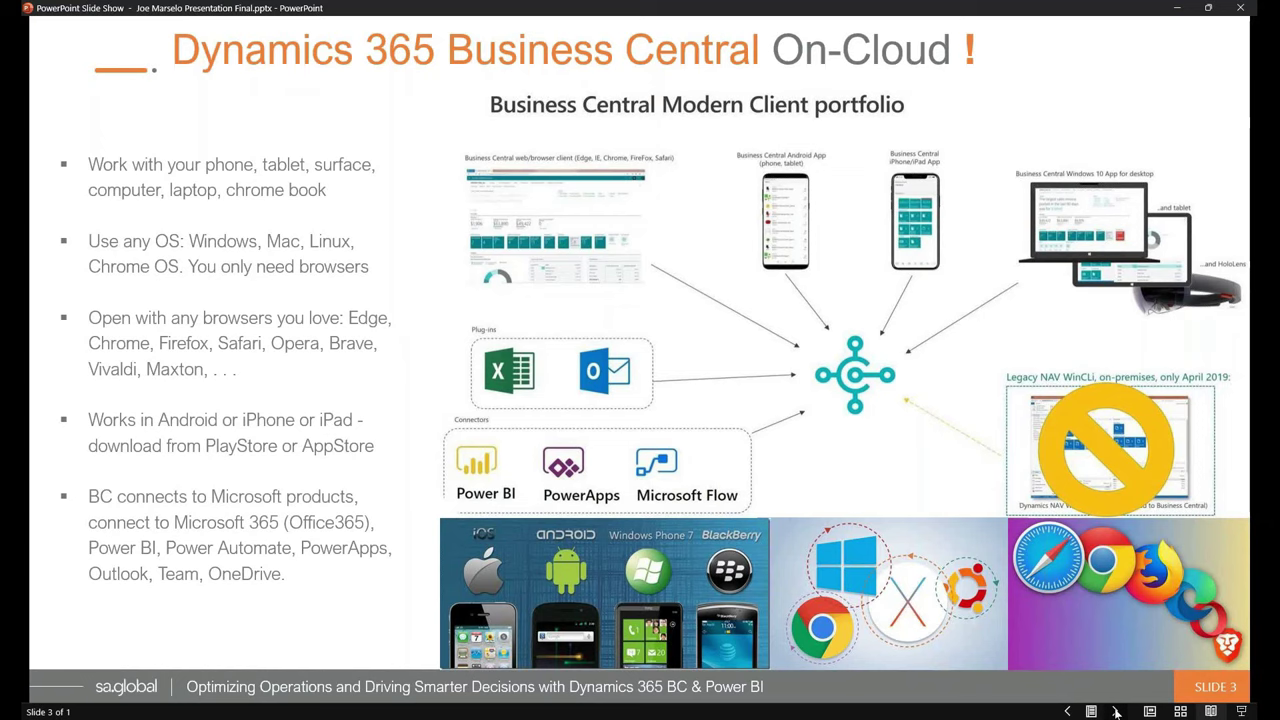
click(1116, 711)
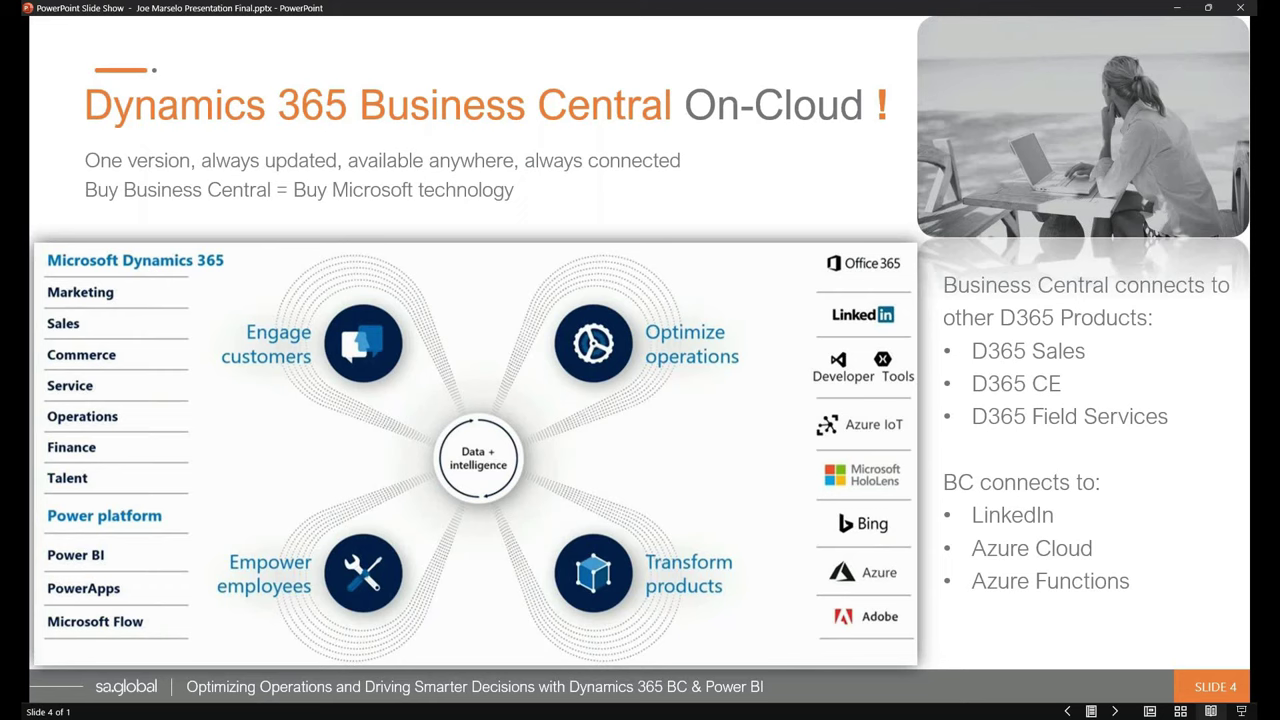
- Advance through the web links and YouTube playlist slides to the Core capabilities slide
click(1115, 711)
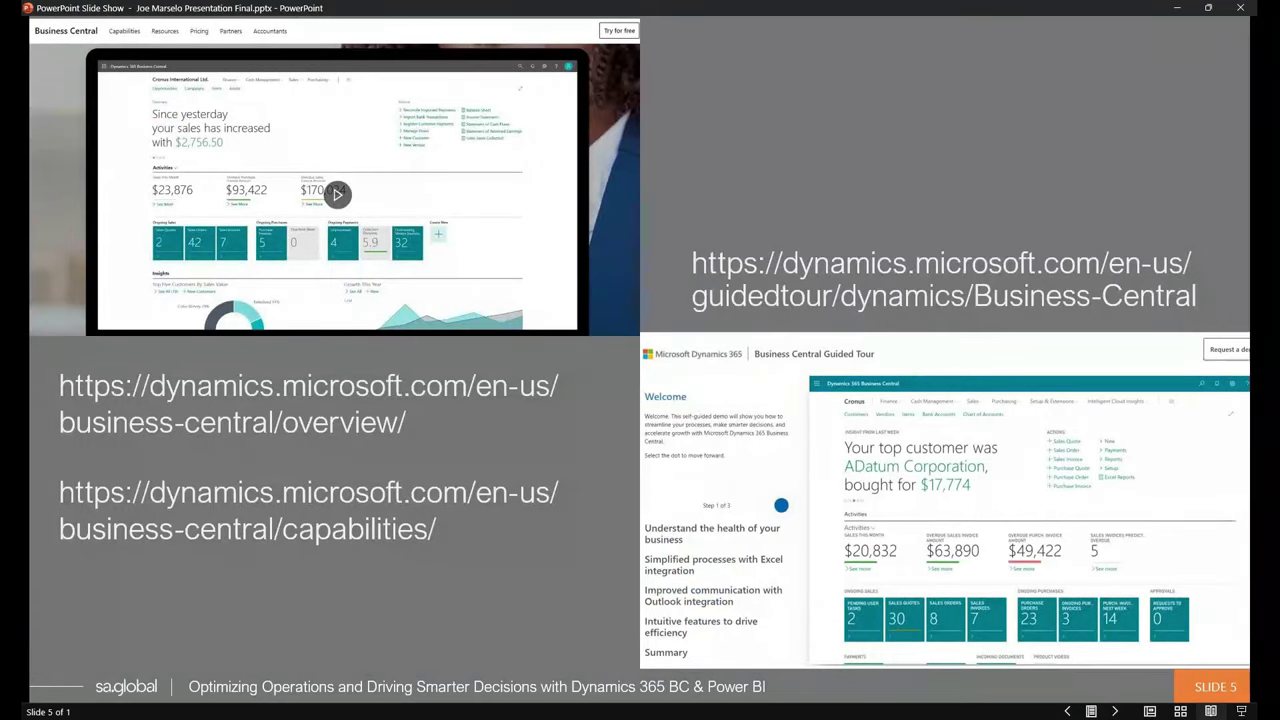
click(1117, 711)
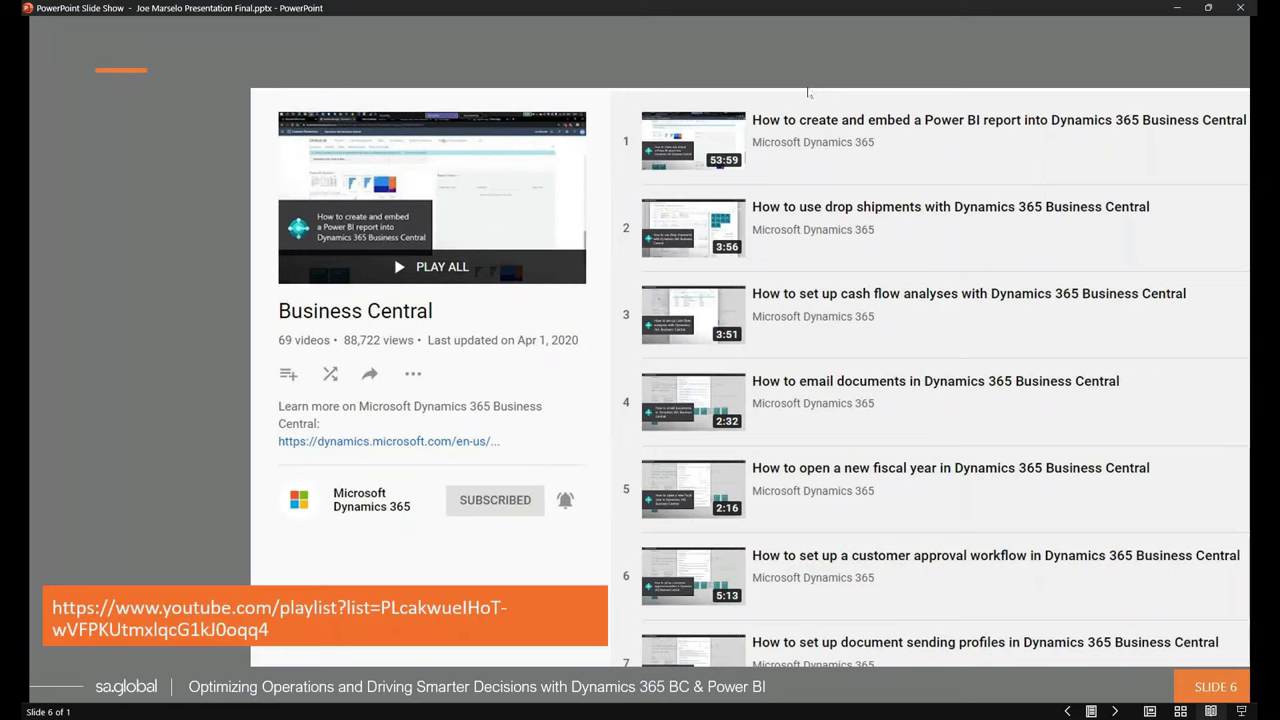
click(649, 479)
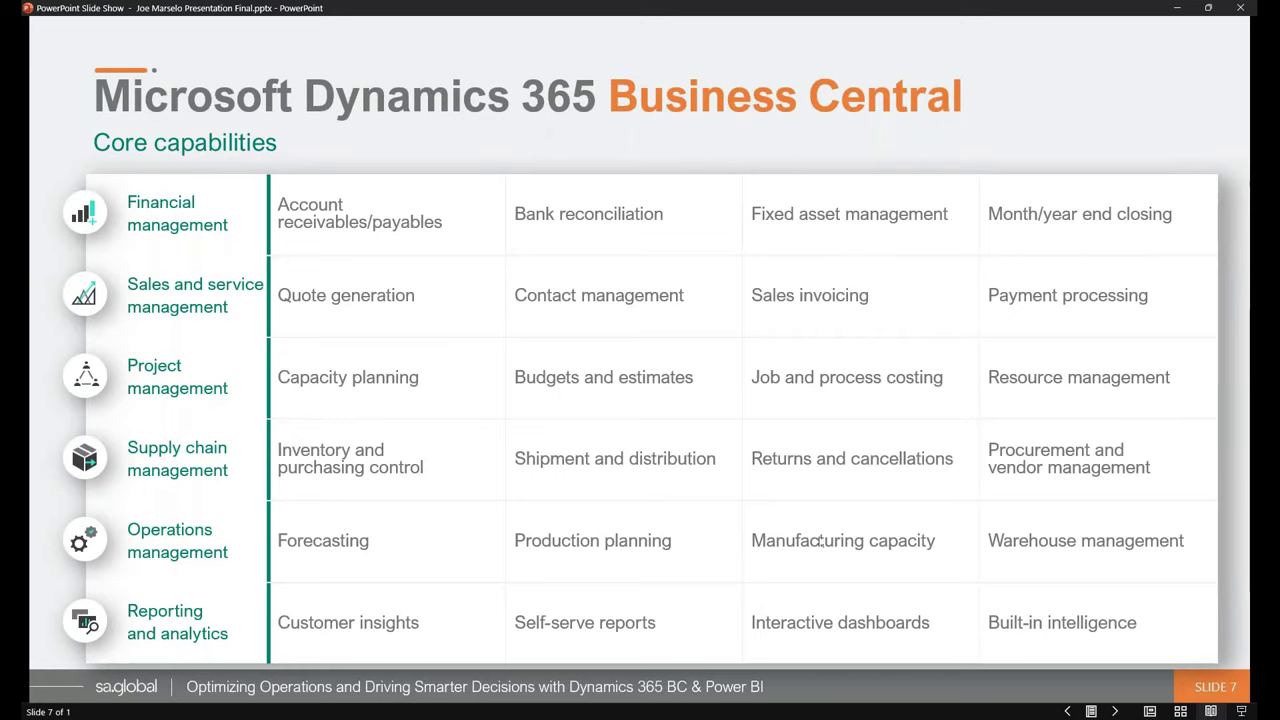
- Advance through the Project Methodology and summary slides to the BC Dashboard and Pivot View slide
click(1118, 710)
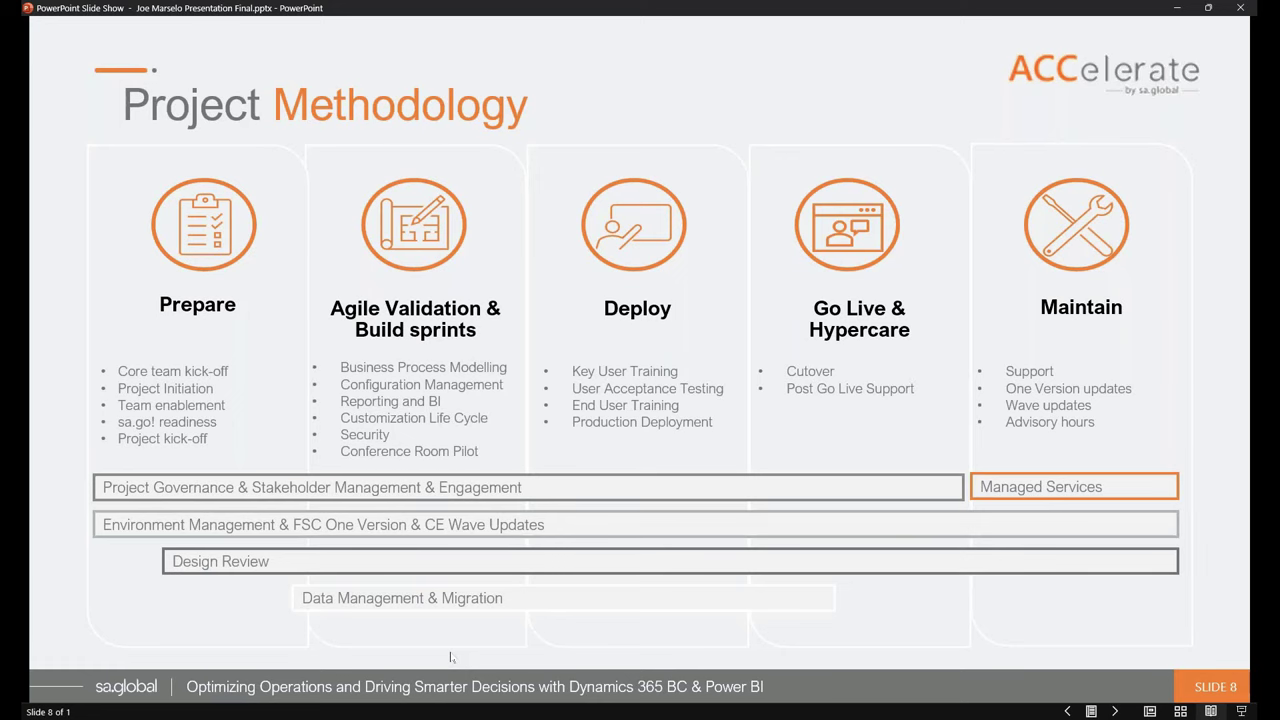
key(Right)
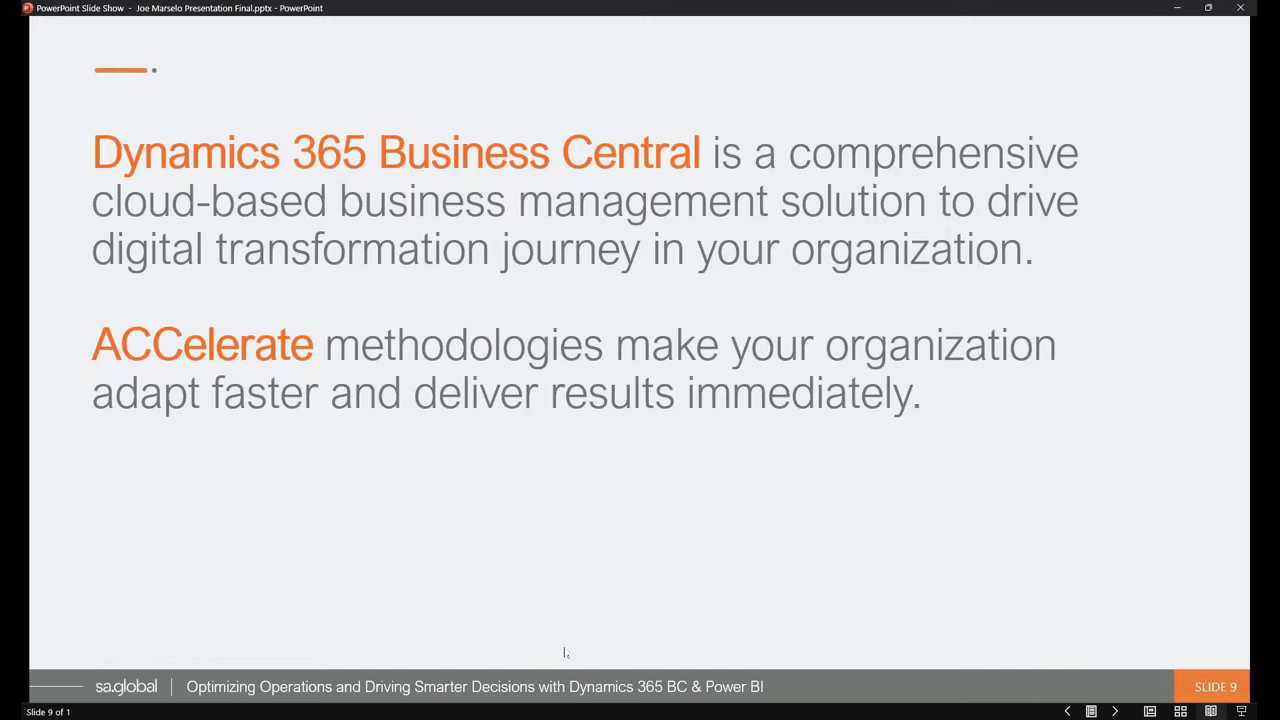
click(790, 597)
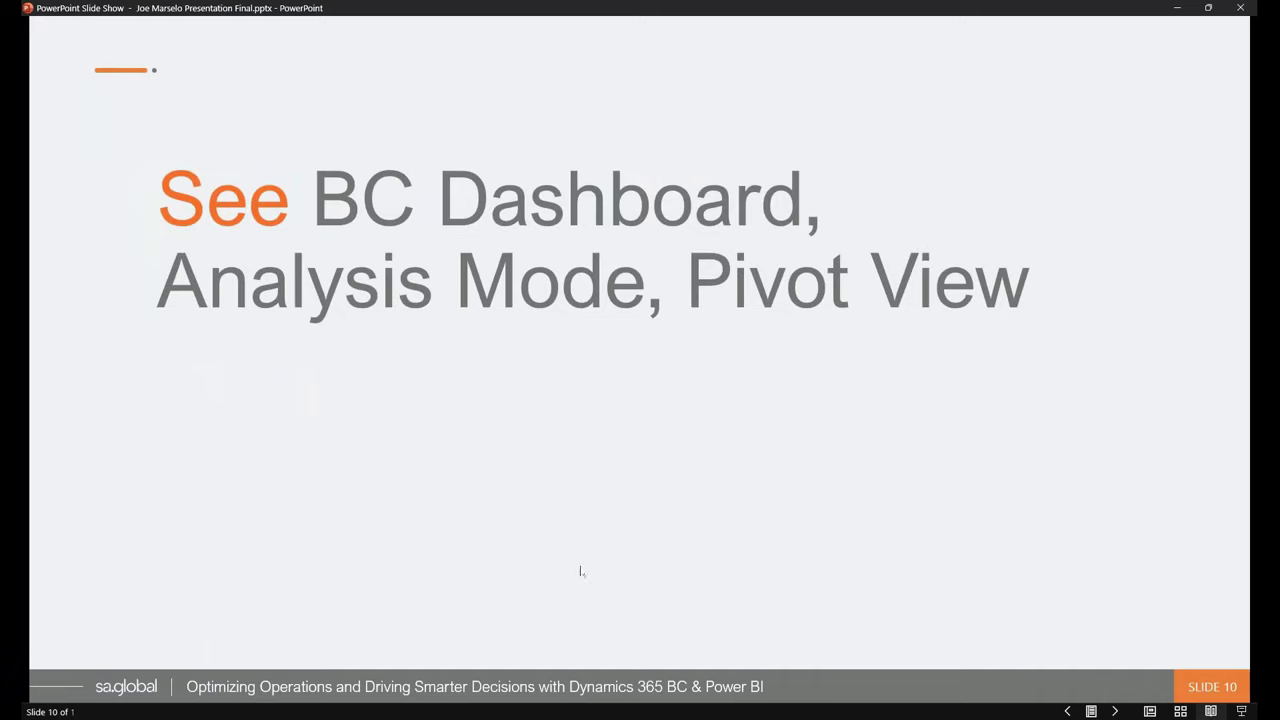
- Switch from the slide show to Business Central and open the Sales Lines list
key(alt+Tab)
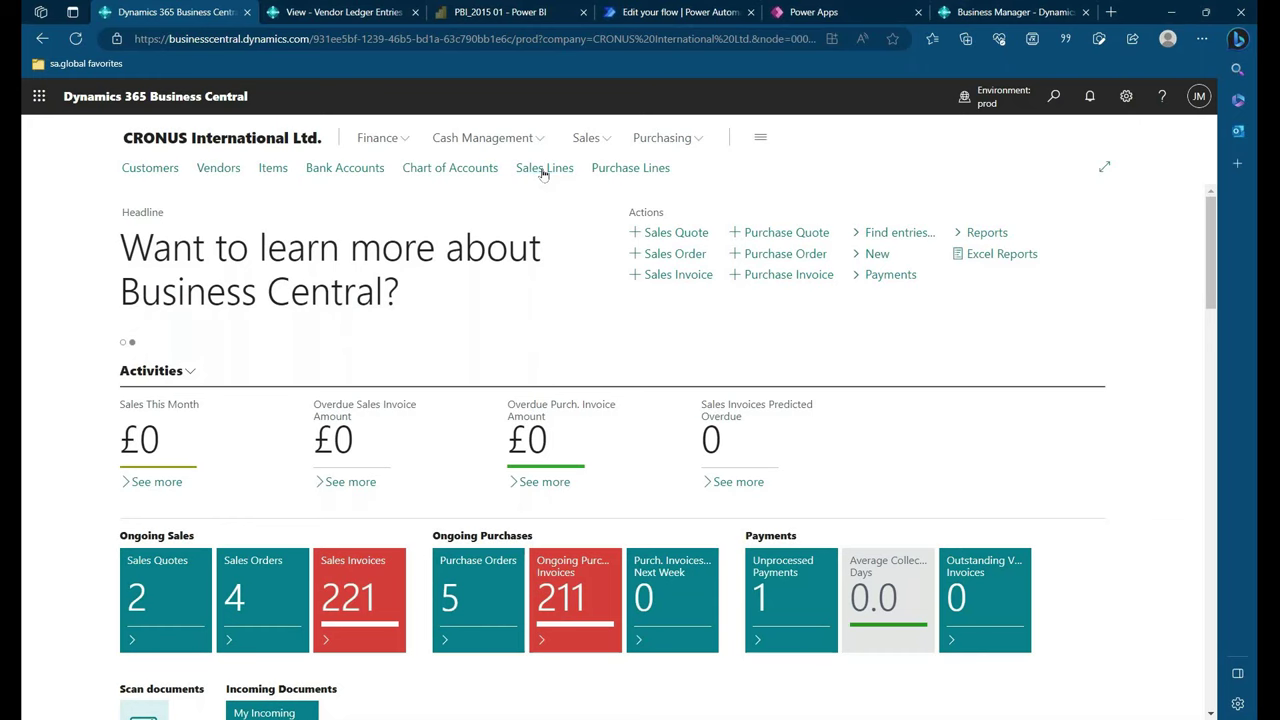
click(543, 169)
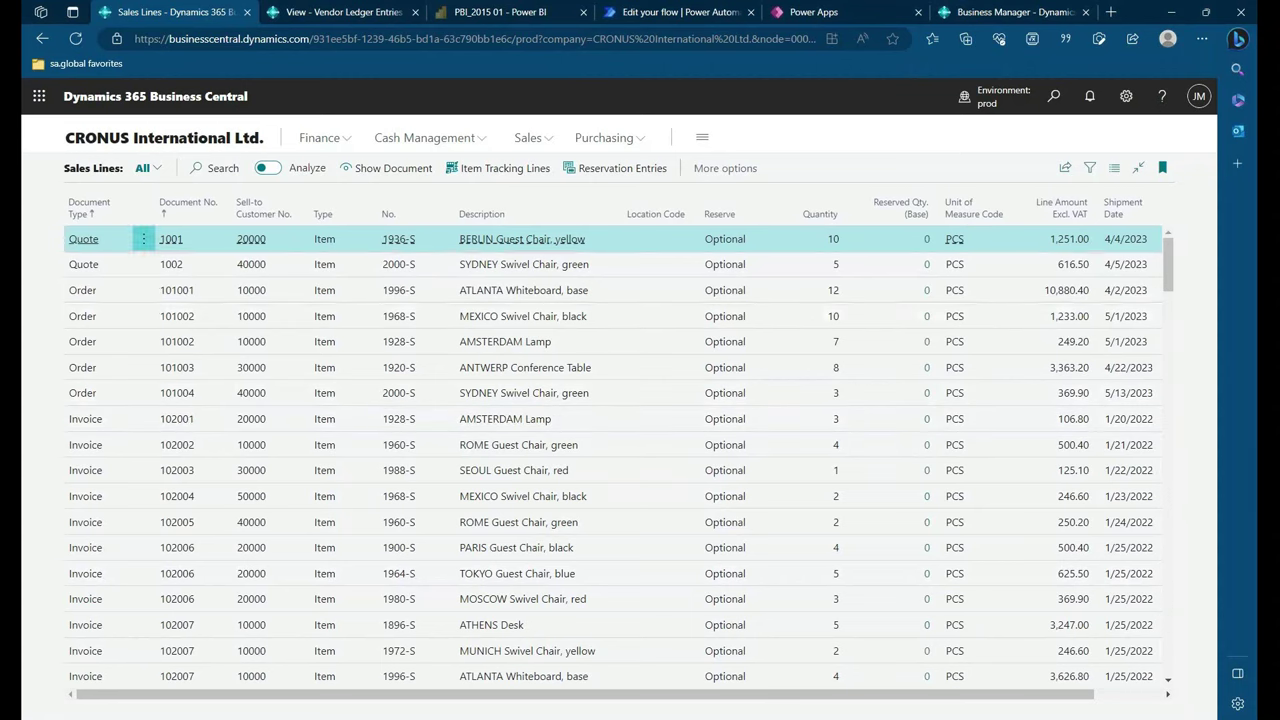
scroll(115, 435, down, 5)
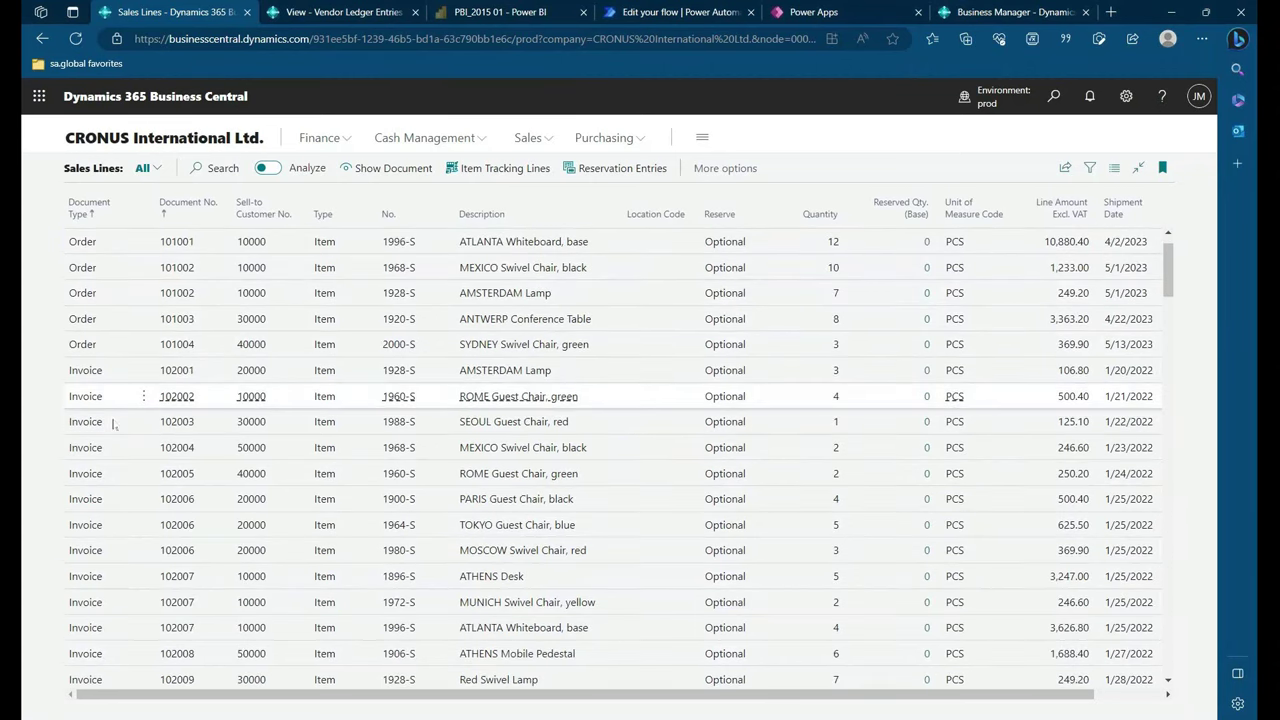
scroll(115, 435, down, 7)
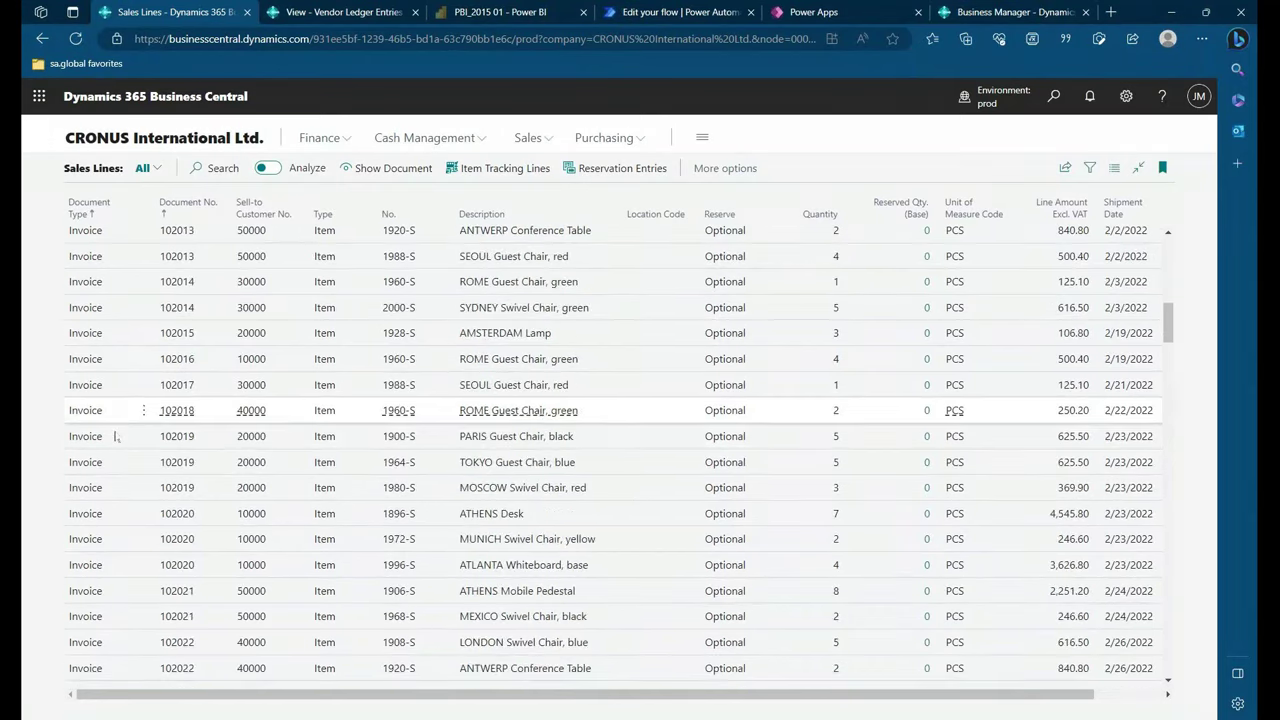
scroll(115, 437, up, 13)
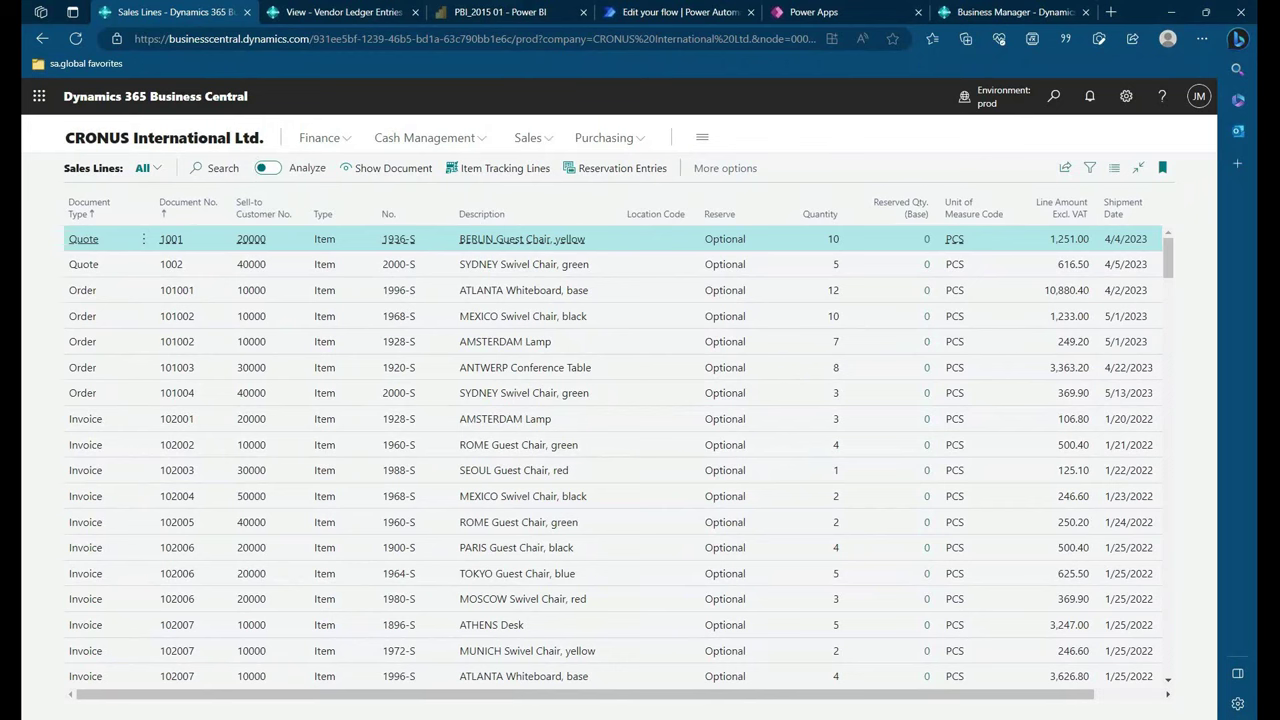
click(265, 170)
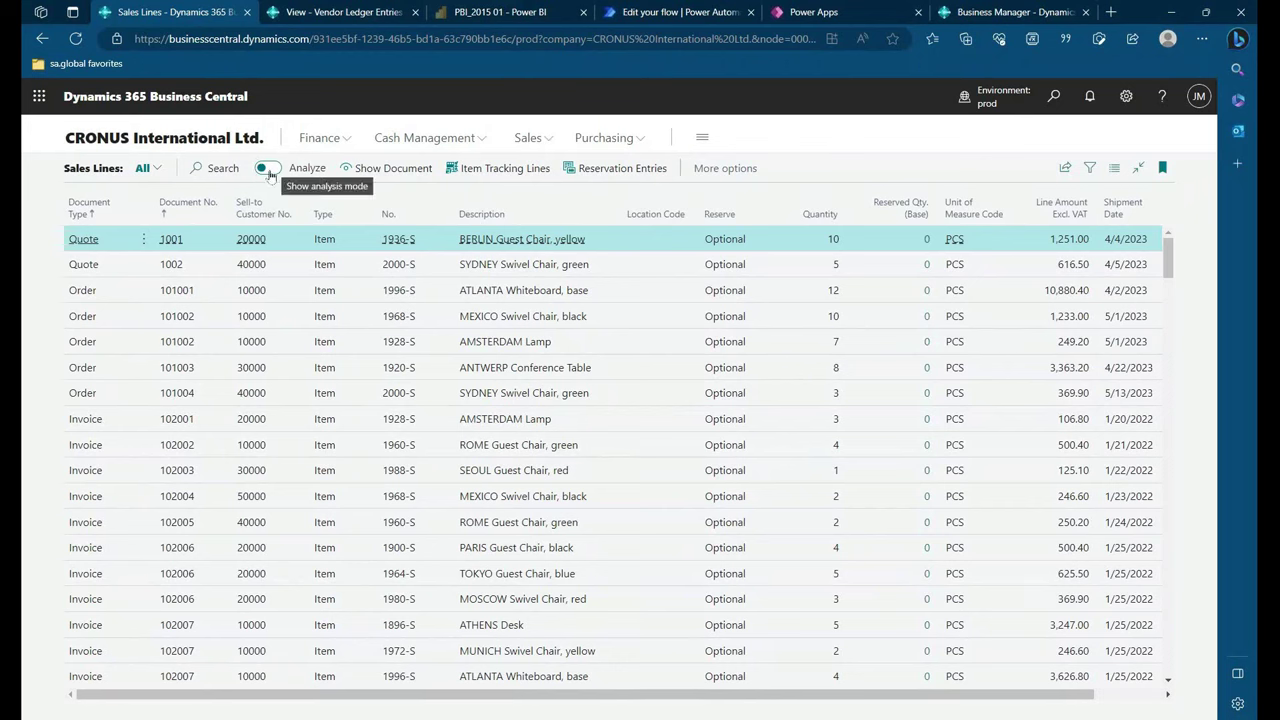
- Switch the sales lines to analysis mode and expand customer 20000 and its Invoice (83) group
click(268, 169)
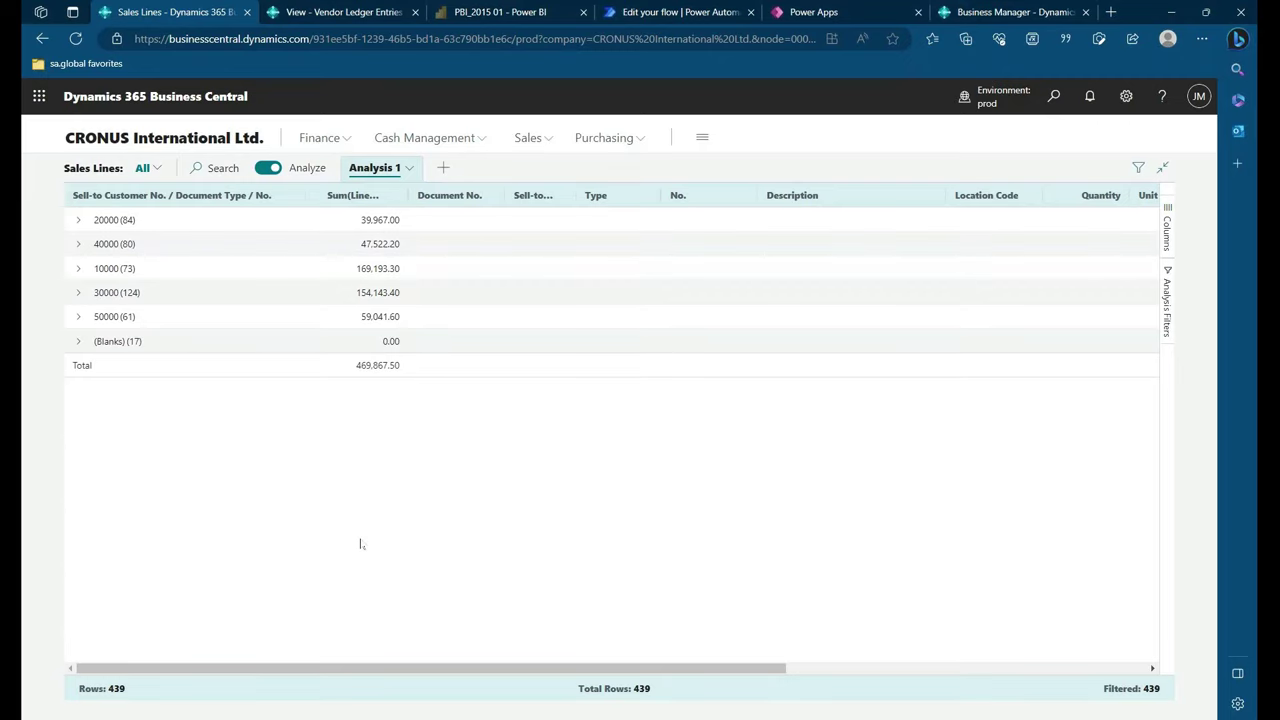
click(79, 221)
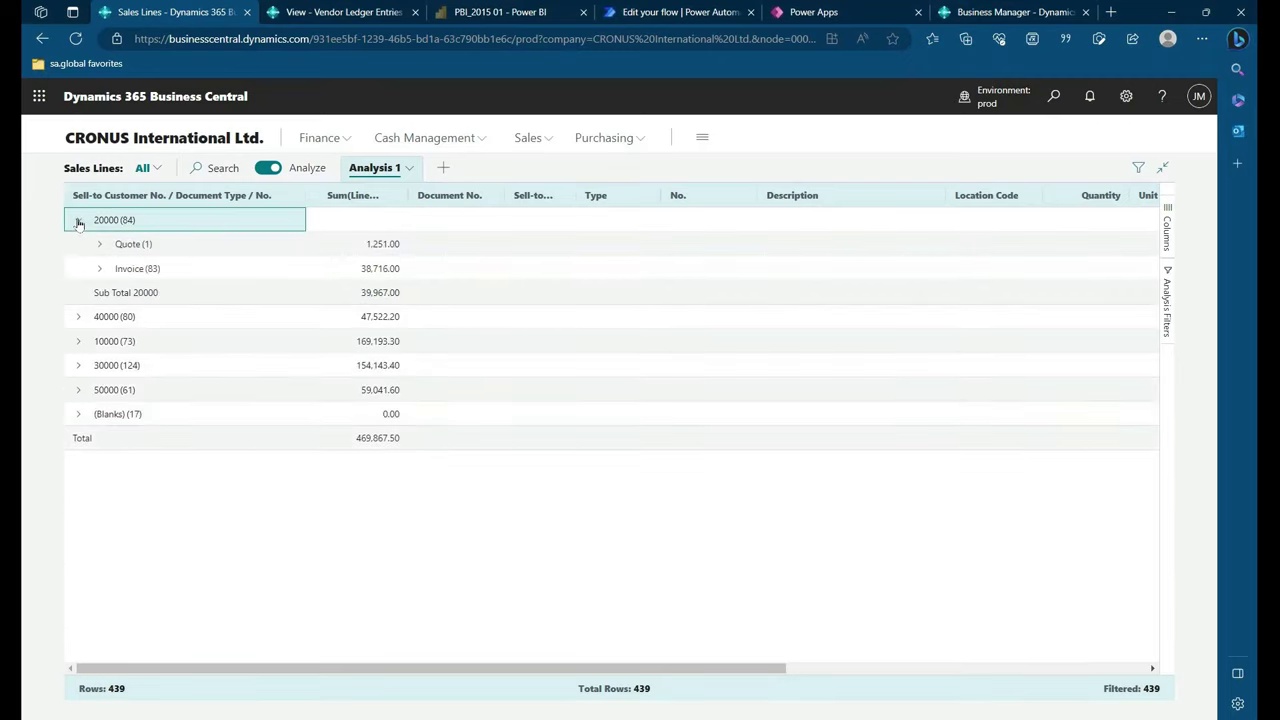
click(99, 268)
click(99, 268)
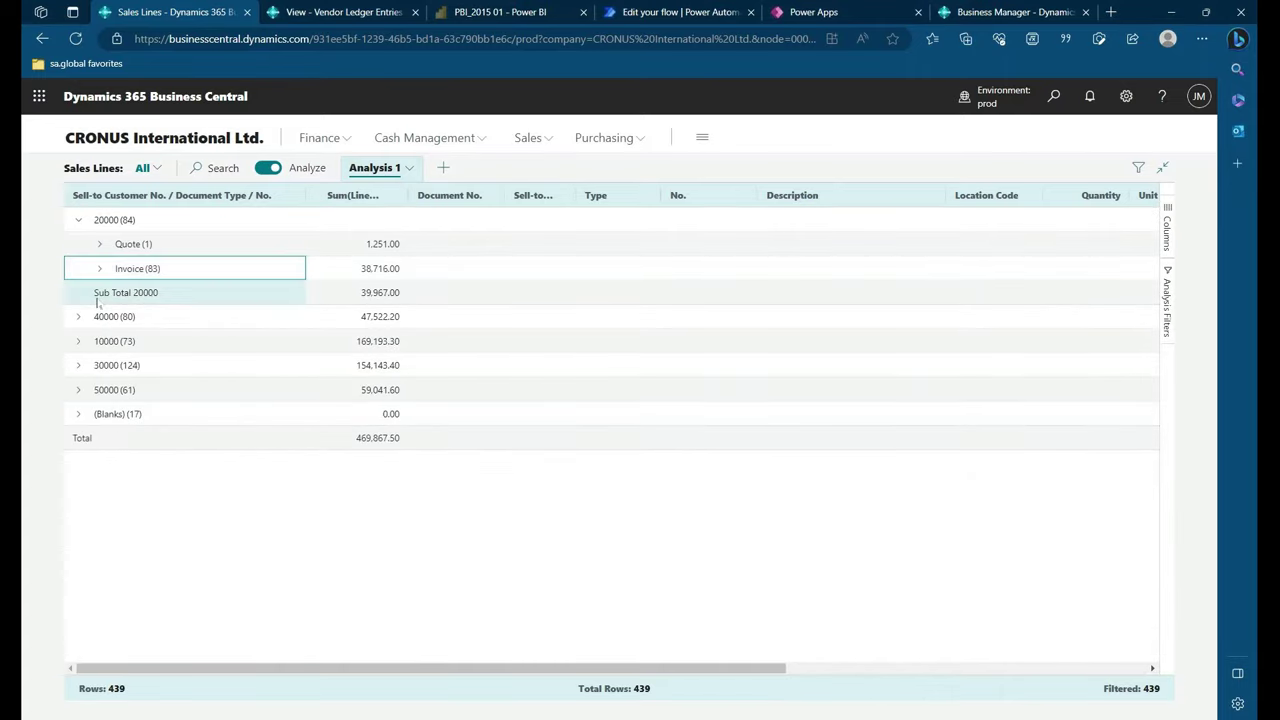
- Expand and collapse the customer 40000 and 30000 groups
click(79, 316)
click(79, 316)
click(79, 365)
click(79, 365)
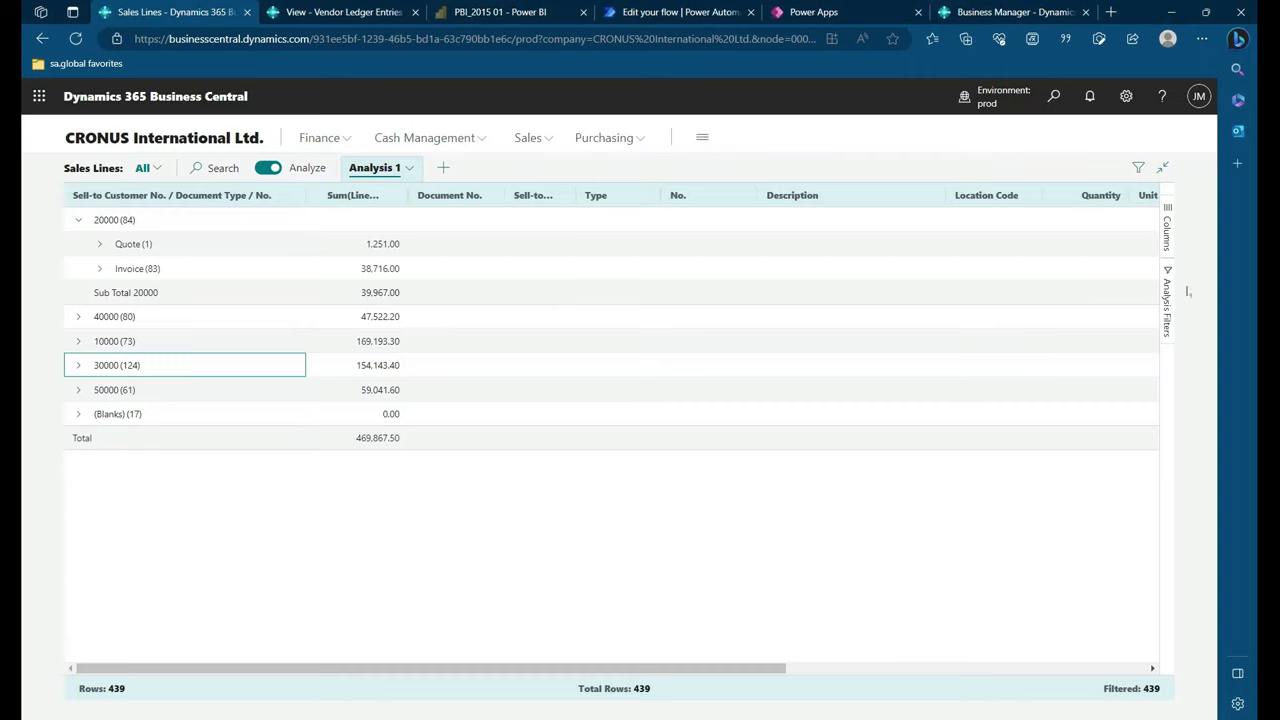
- Show the column settings and review the line amount's Sum aggregation choices without changing them
click(1166, 212)
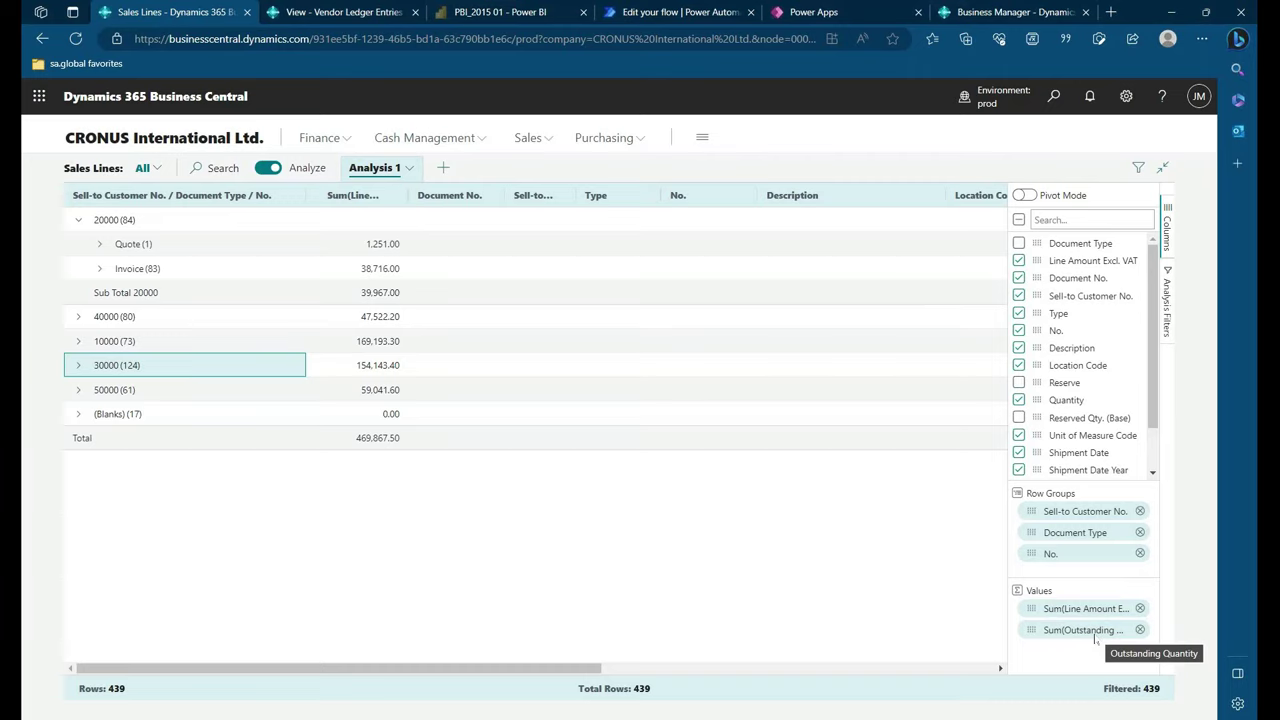
click(1069, 610)
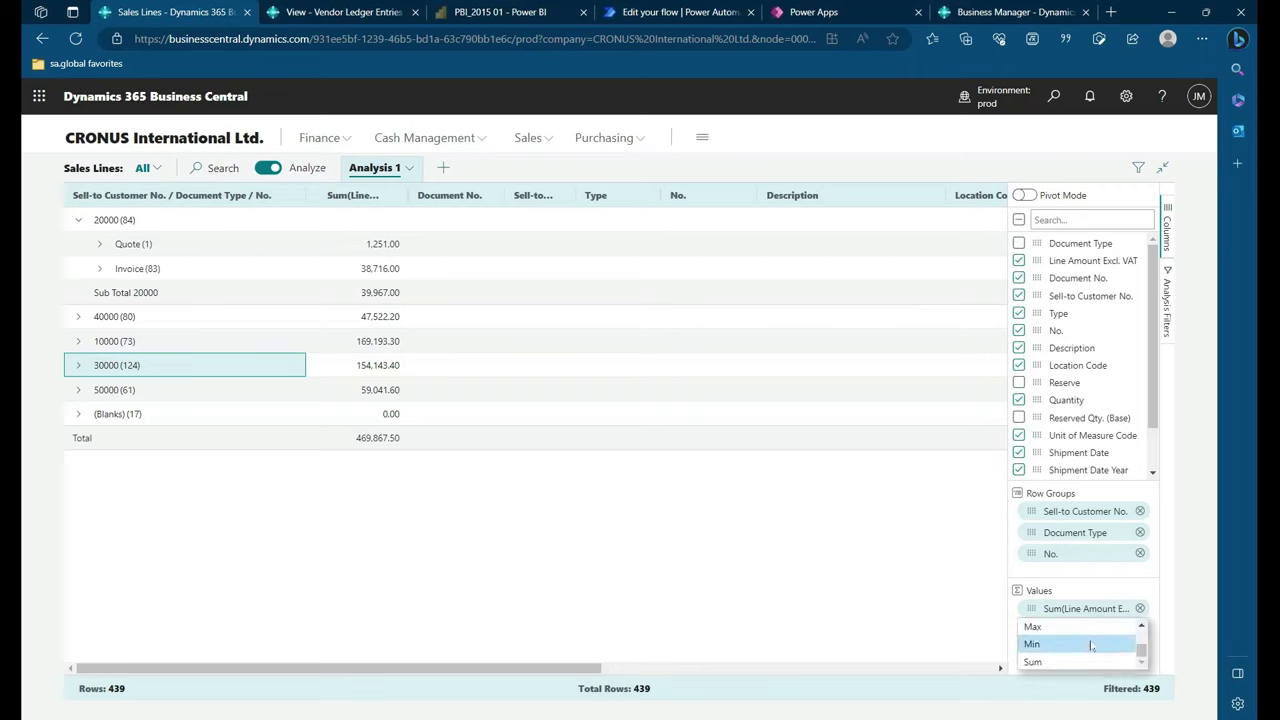
key(Escape)
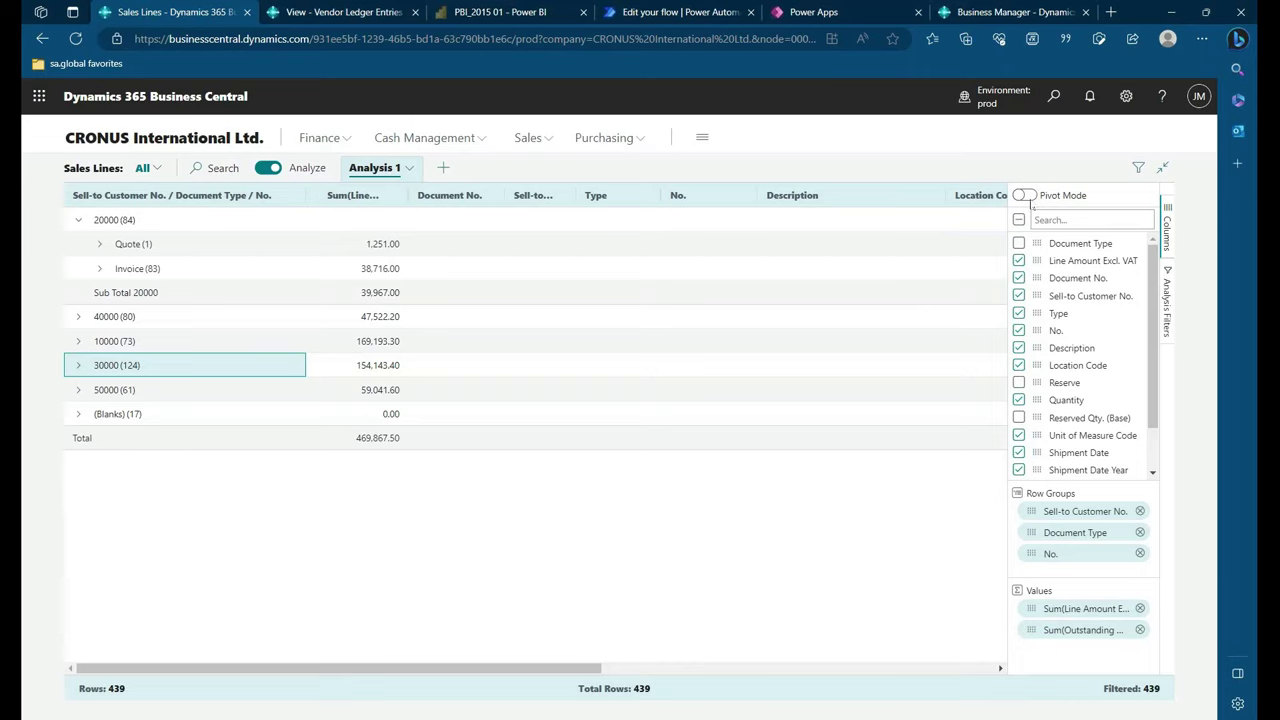
- Pivot the analysis by shipment date, widen the settings pane, and expand customer 20000's Invoice rows
click(1024, 196)
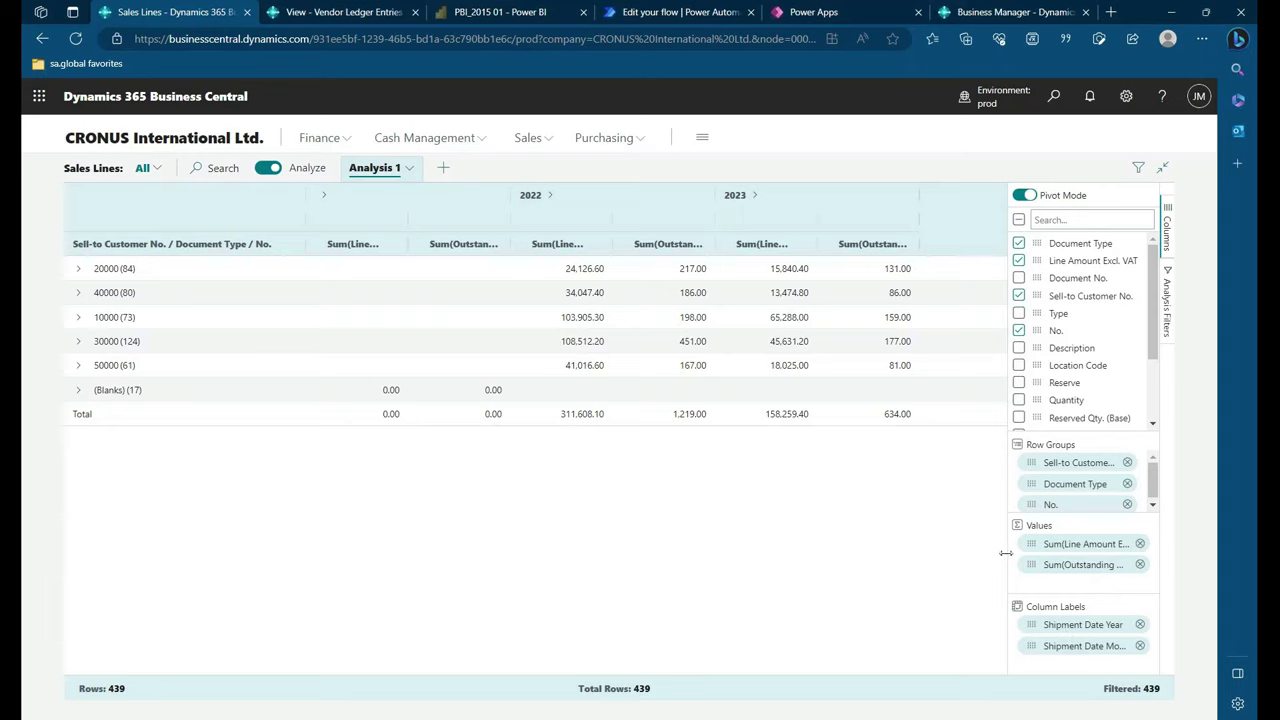
drag(1006, 553, 968, 553)
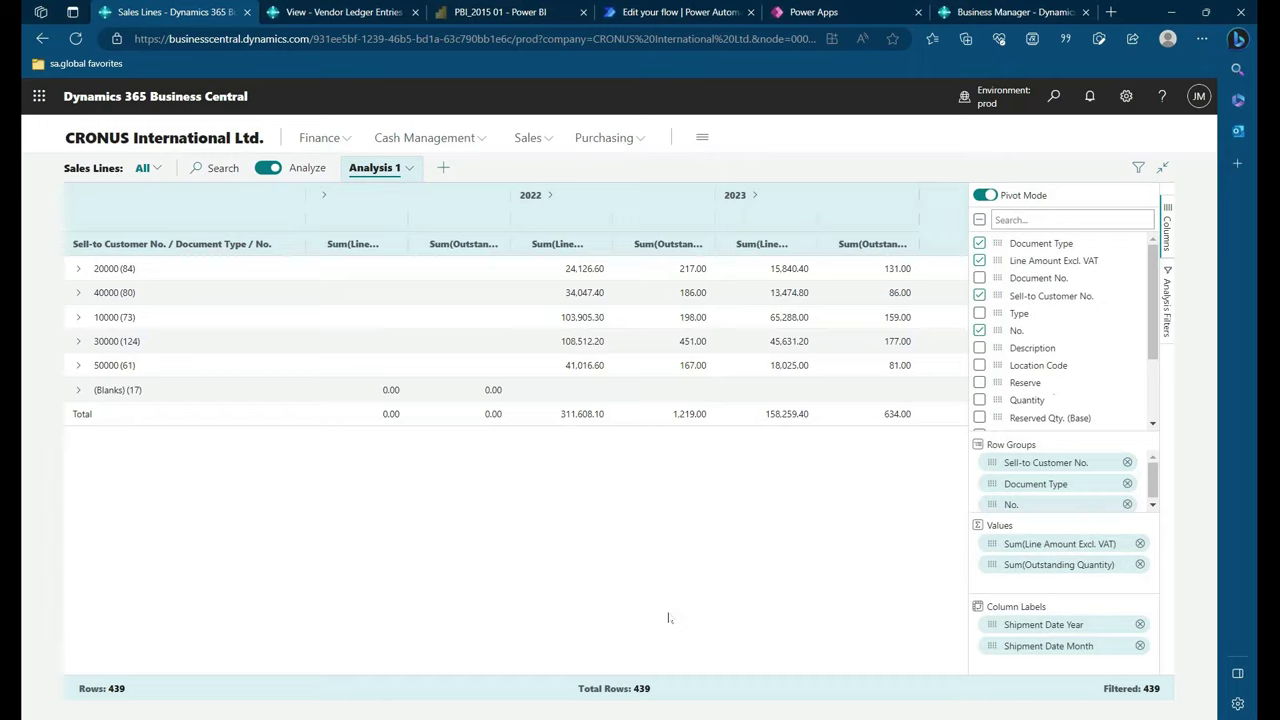
click(79, 270)
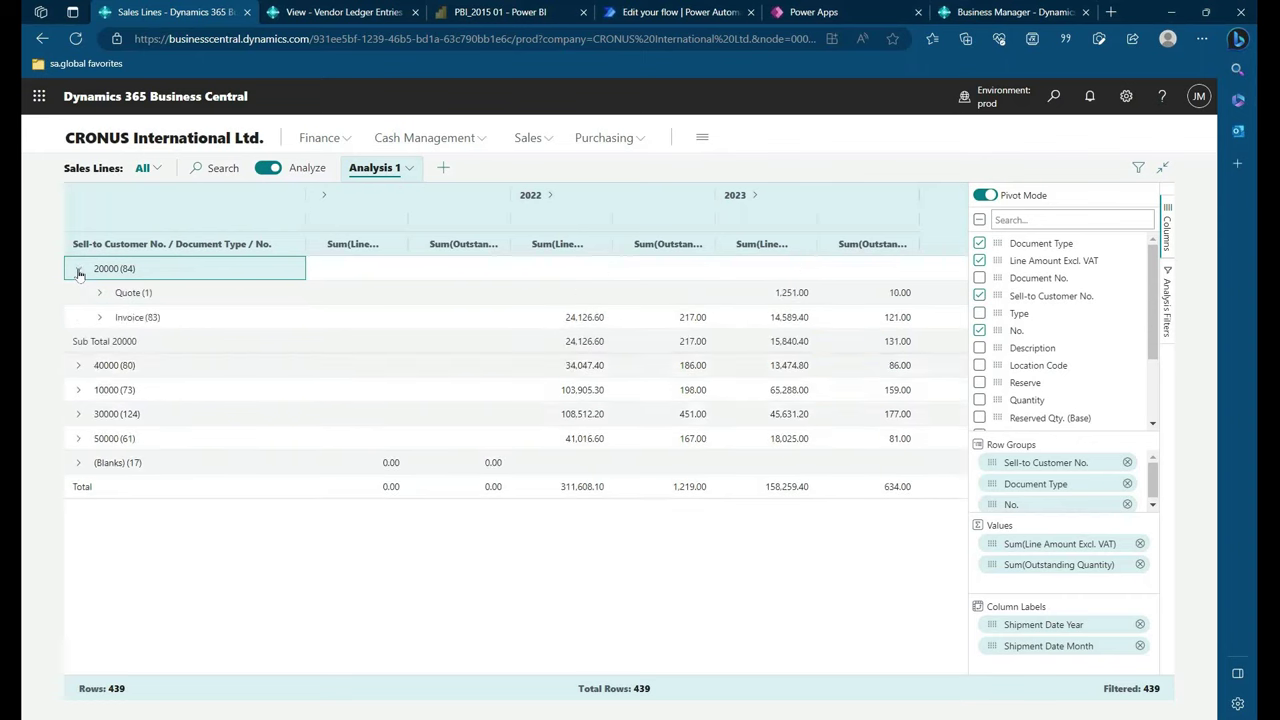
click(101, 321)
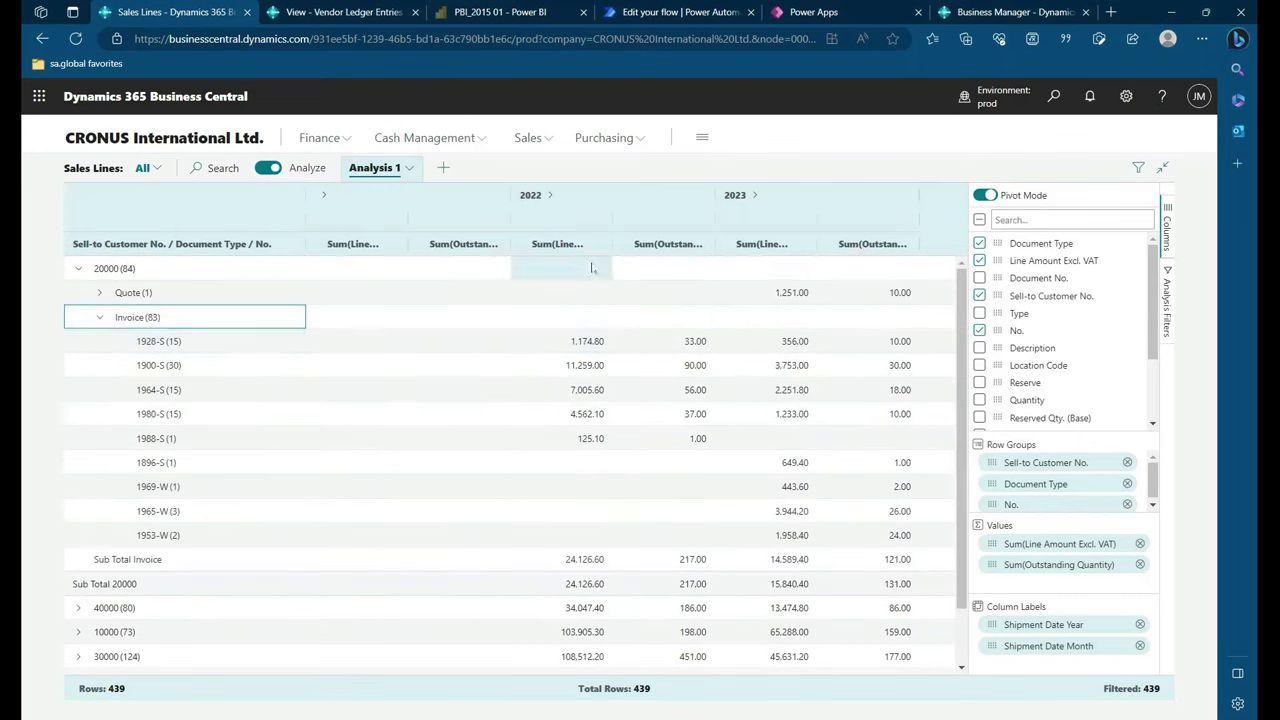
drag(610, 235, 668, 237)
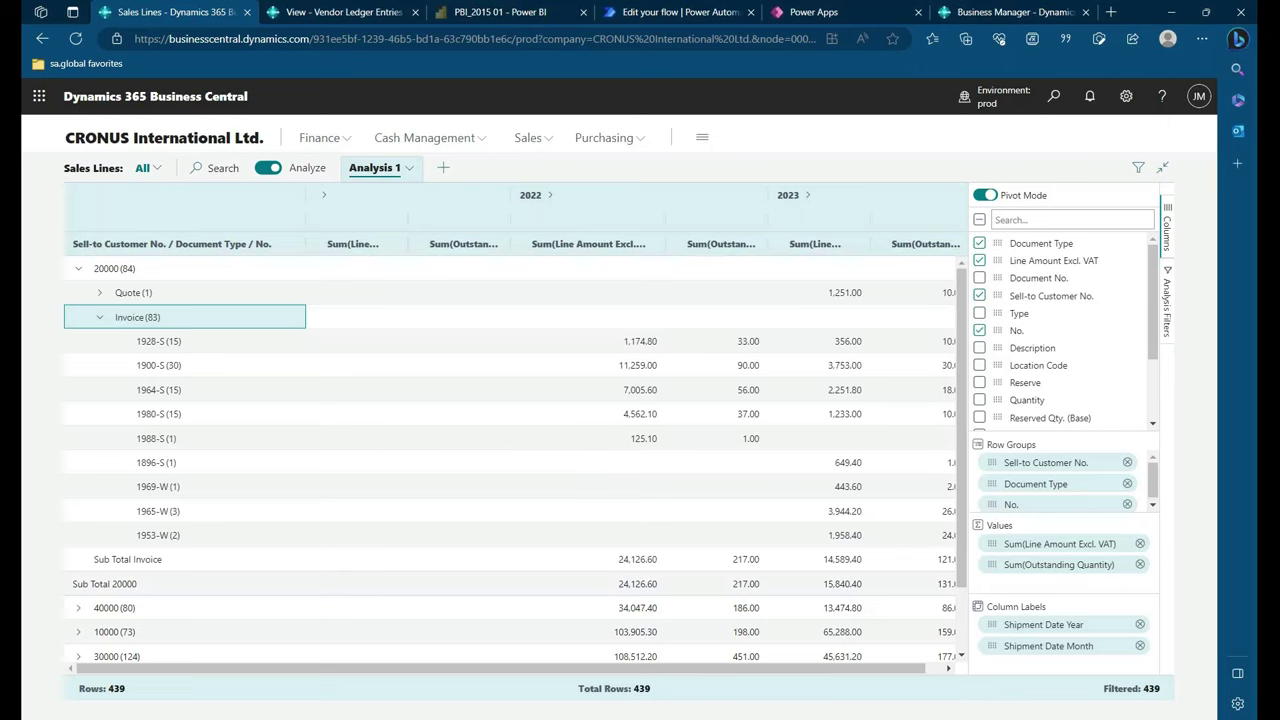
- Start Analysis 2 and remove the Reserve and Reserved Qty. (Base) columns
click(442, 170)
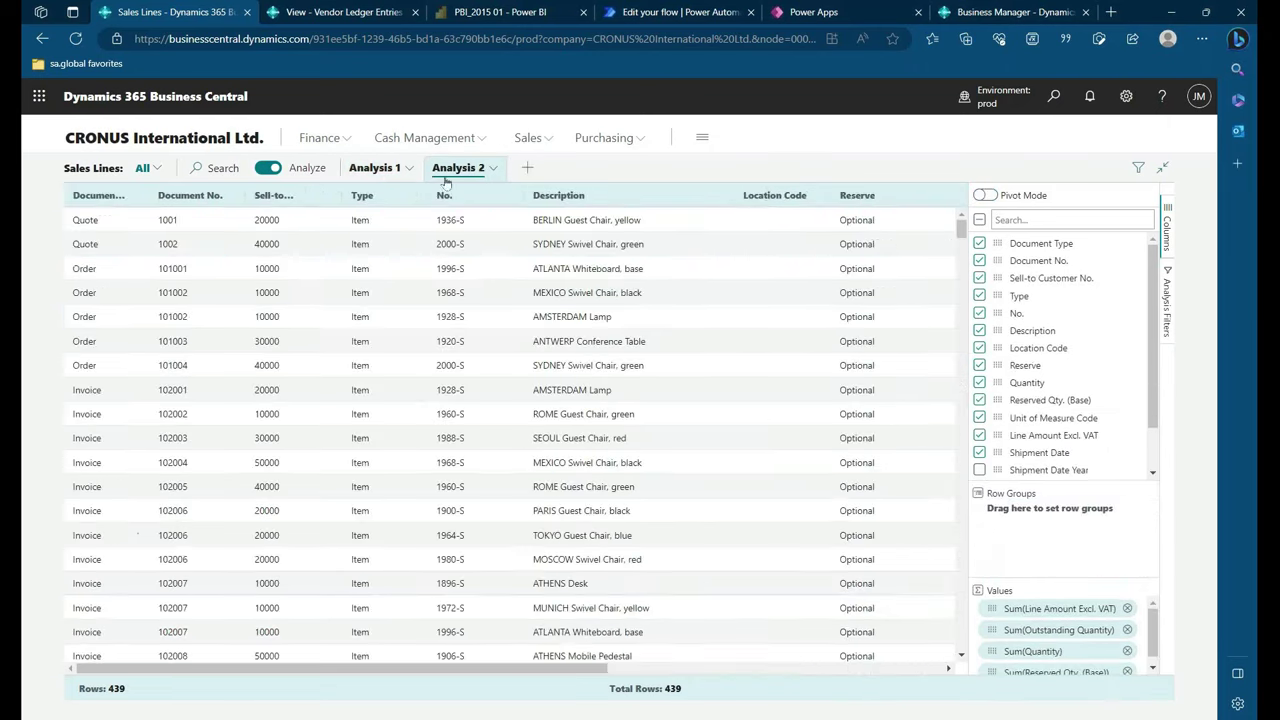
click(979, 365)
click(979, 400)
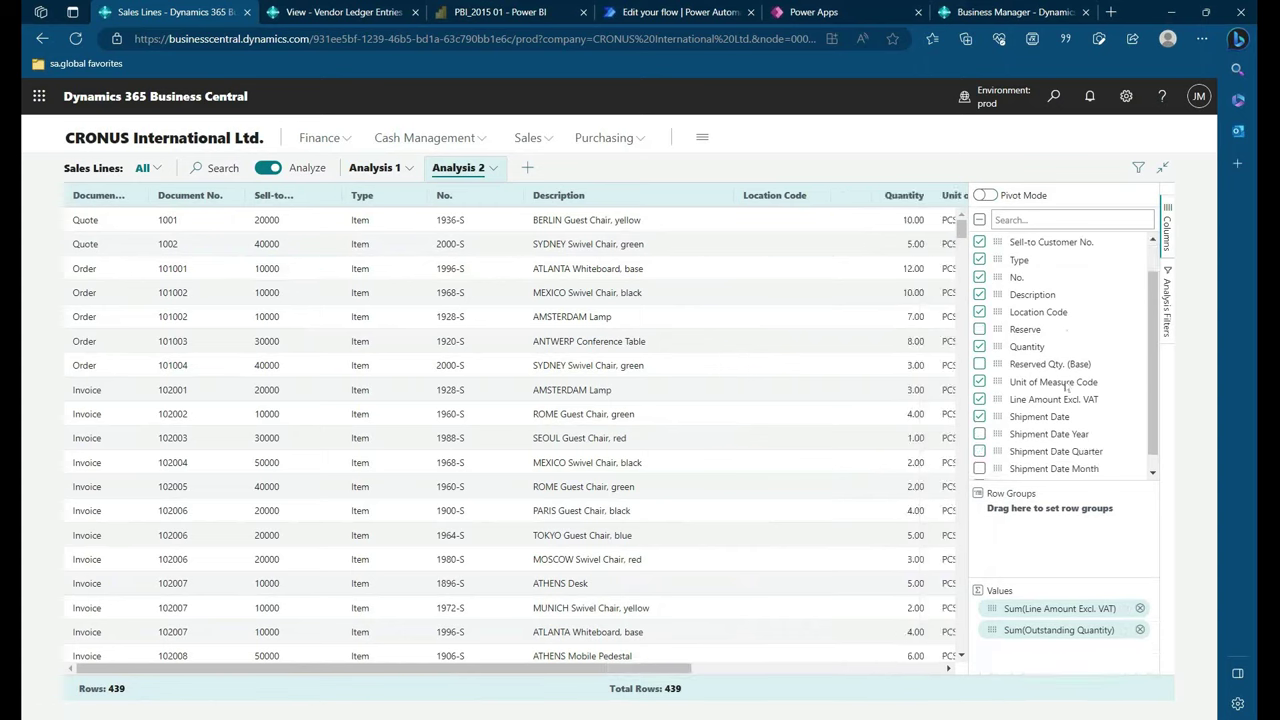
- Use Document Type as the pivot column labels instead of a row grouping
drag(1040, 243, 1050, 510)
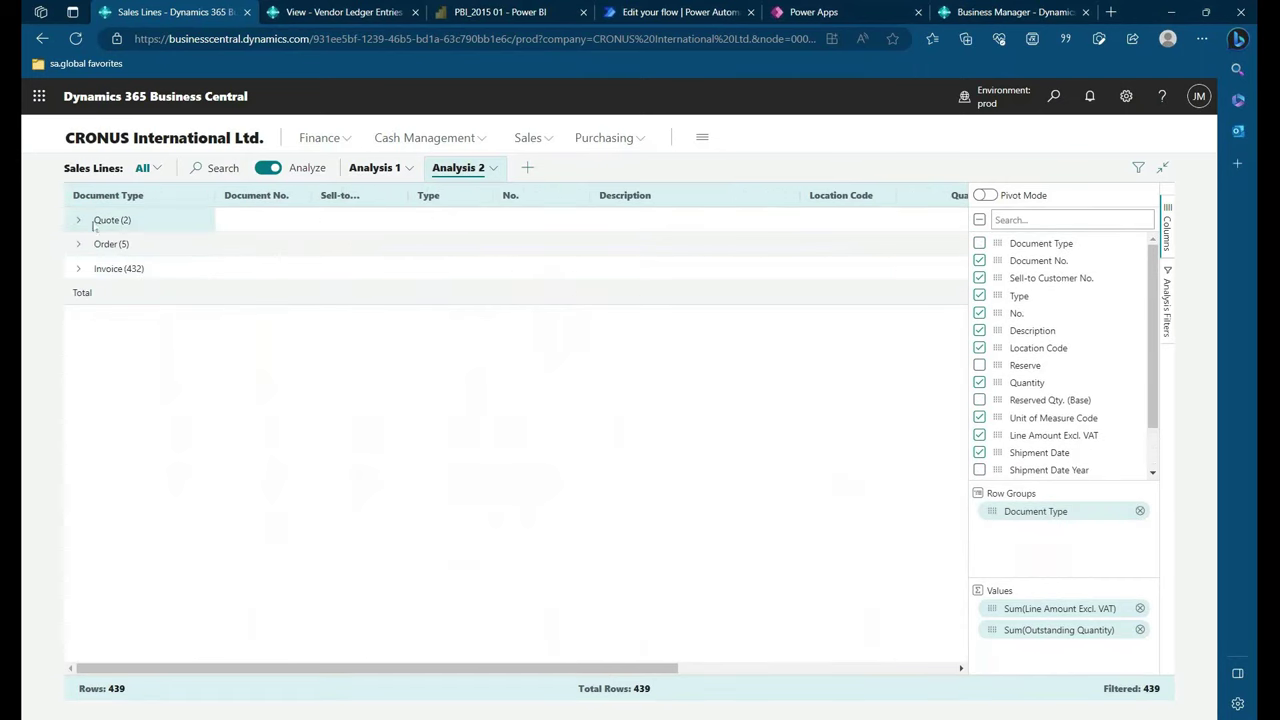
scroll(1090, 400, down, 2)
click(1139, 511)
drag(1040, 278, 1030, 515)
click(987, 195)
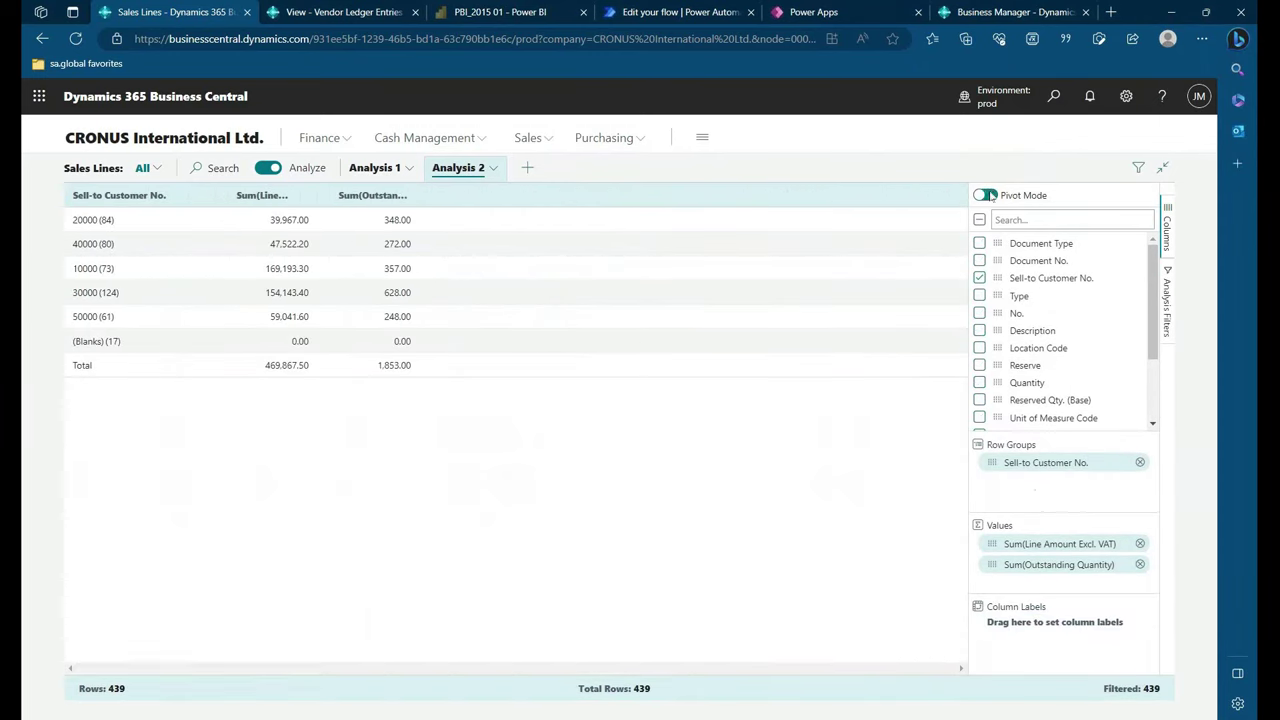
drag(1001, 242, 1016, 640)
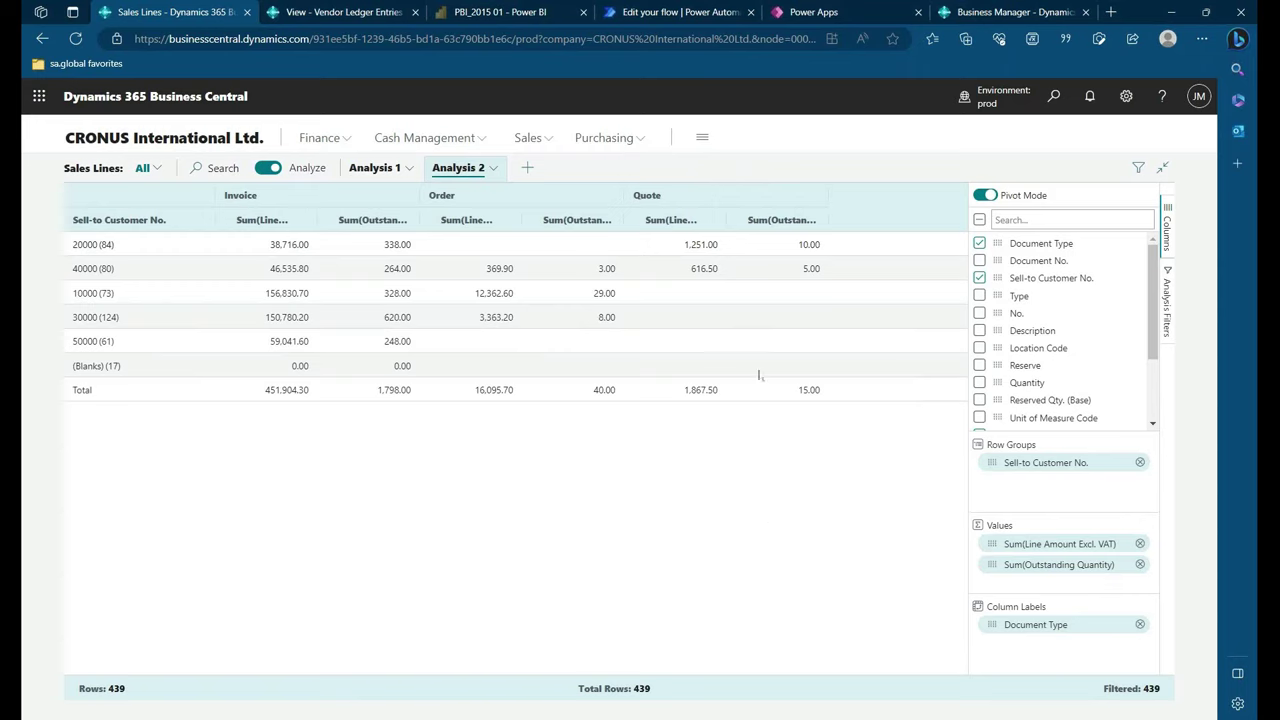
- Filter Analysis 2's Document Type to exclude Quote
click(1166, 322)
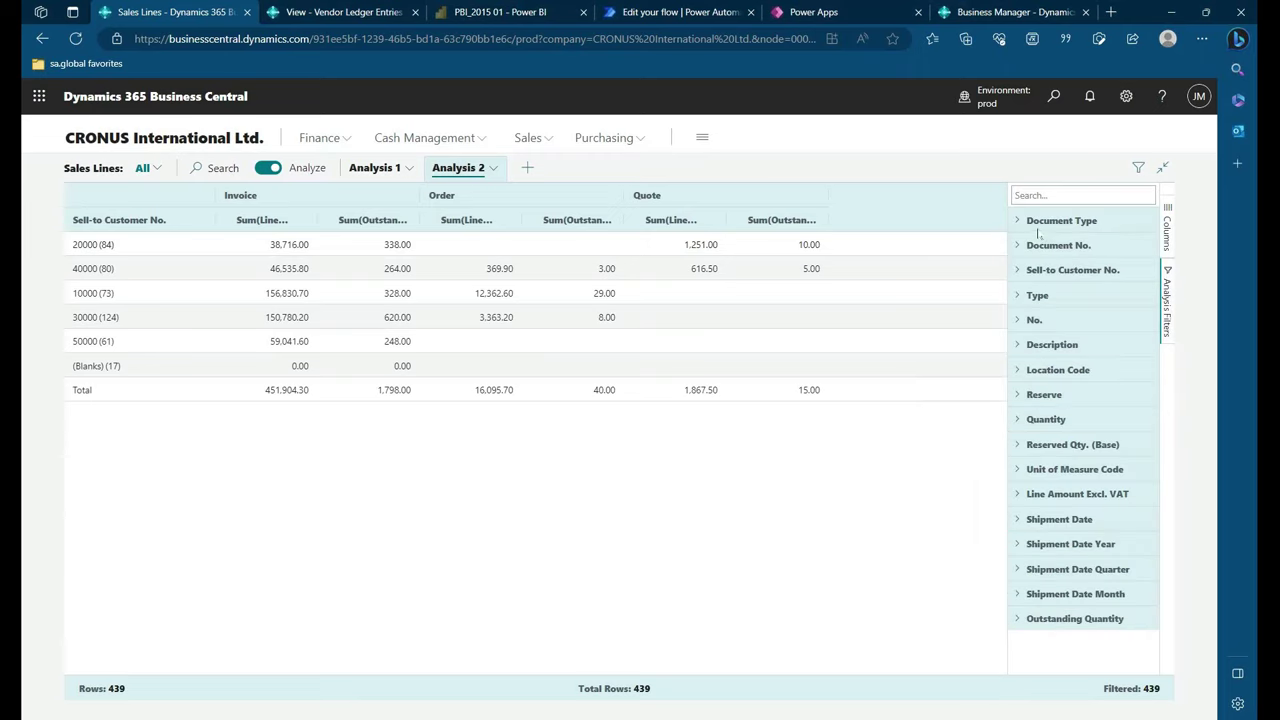
click(1018, 222)
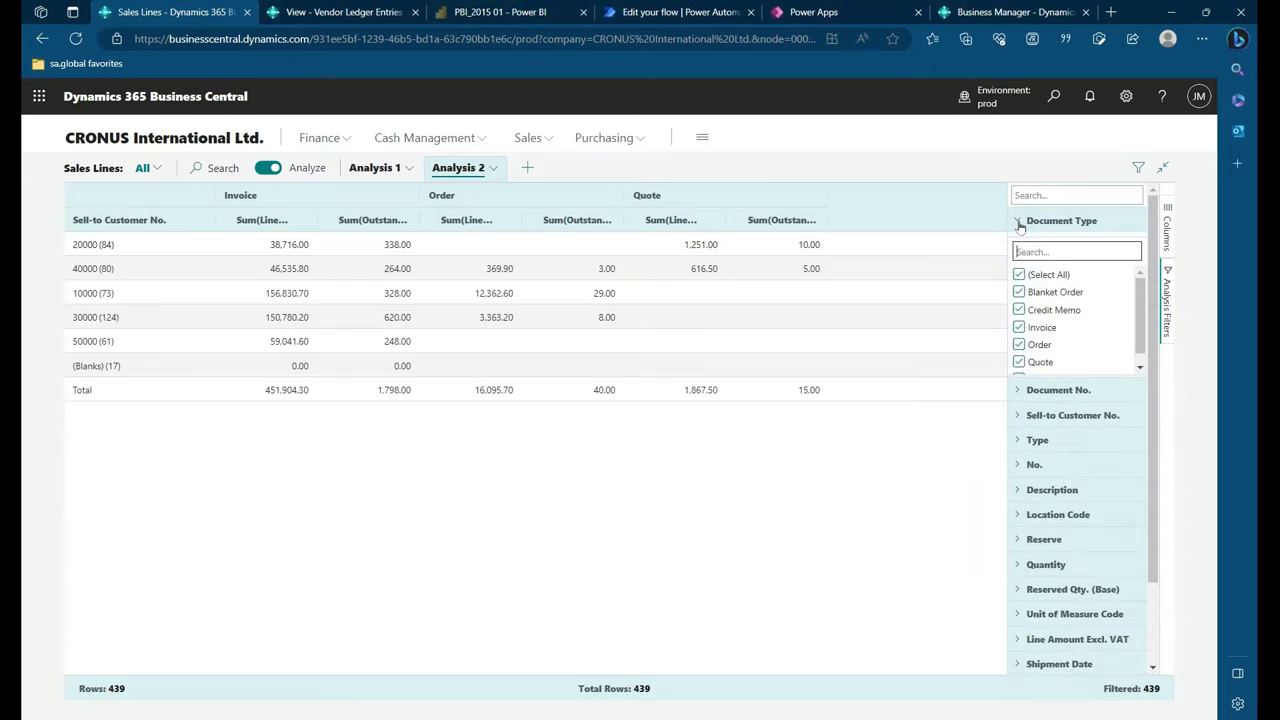
click(1019, 362)
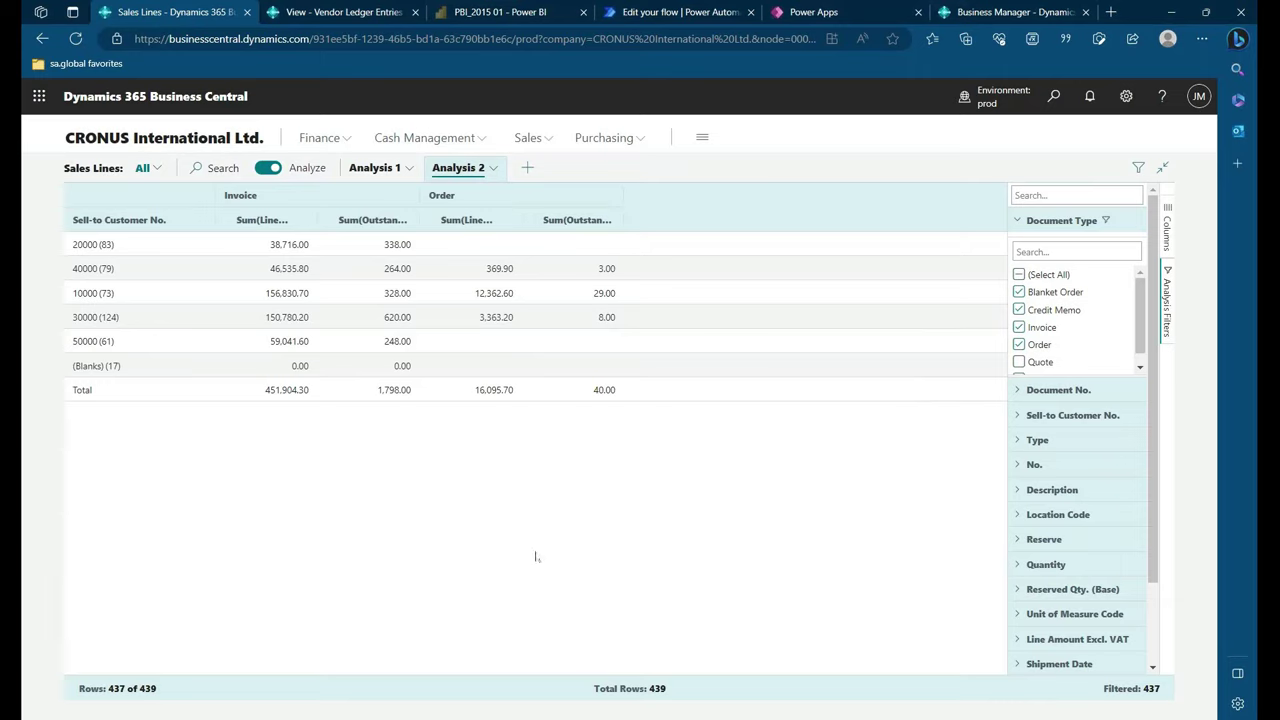
- Rename Analysis 1 to 'cust.doc.type'
click(409, 173)
click(449, 187)
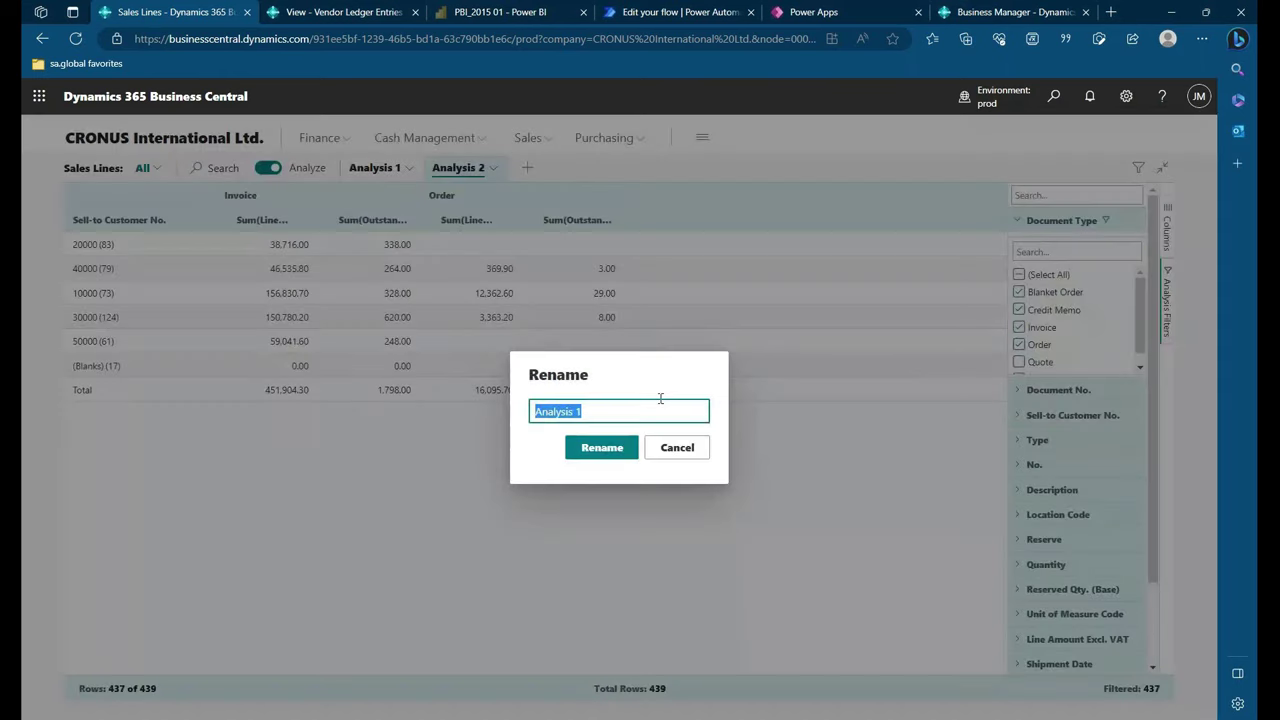
text(cust.doc.type)
click(602, 447)
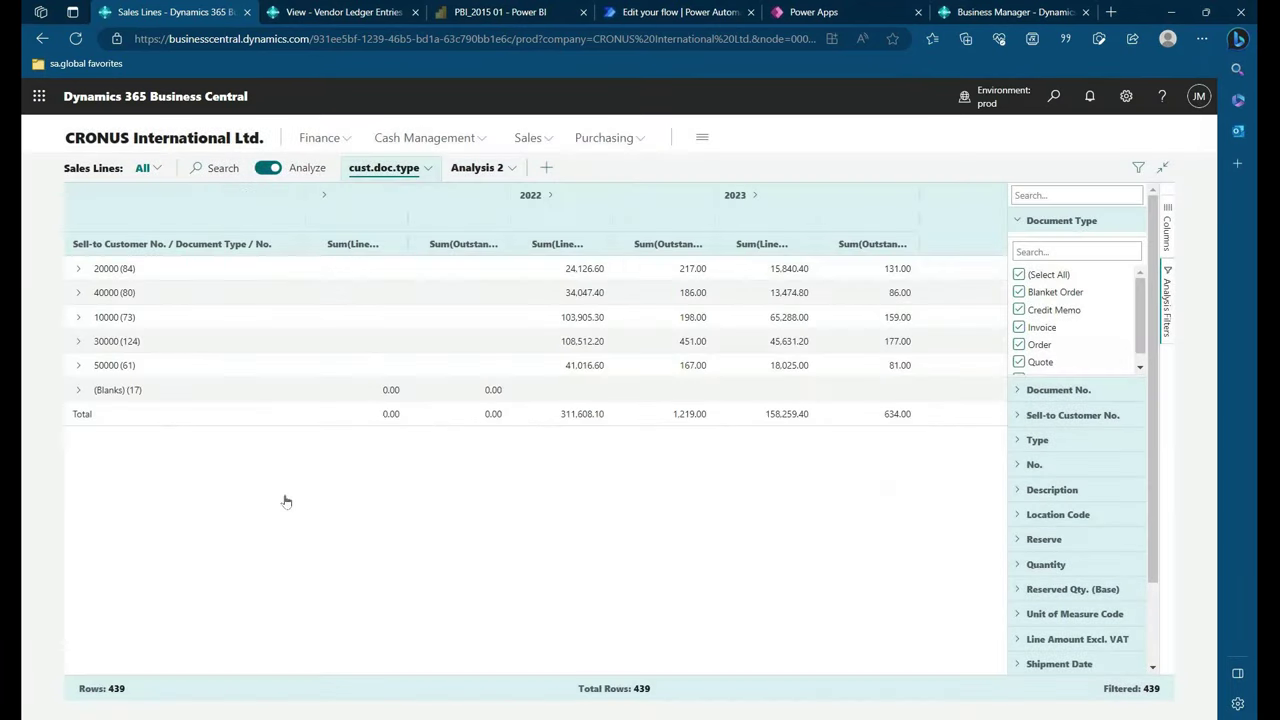
- Return to the cust.doc.type pivot and expand then collapse customer 20000
click(268, 168)
click(268, 168)
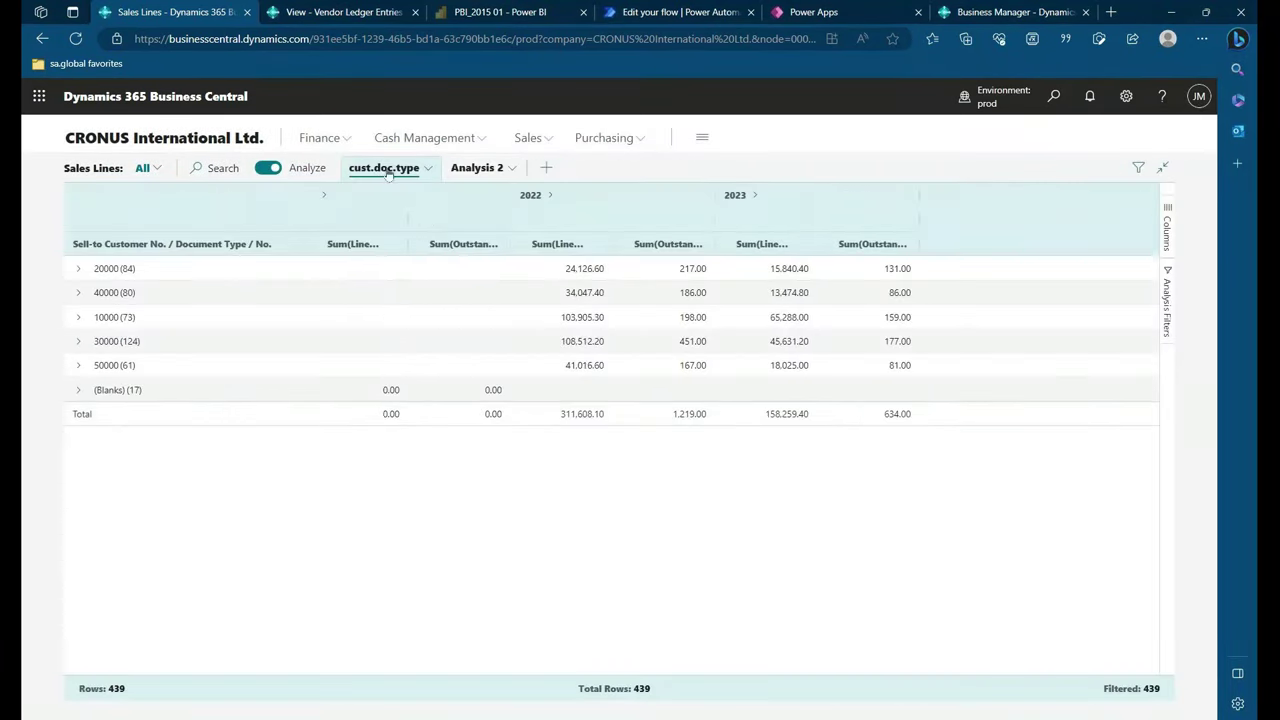
click(78, 269)
click(78, 269)
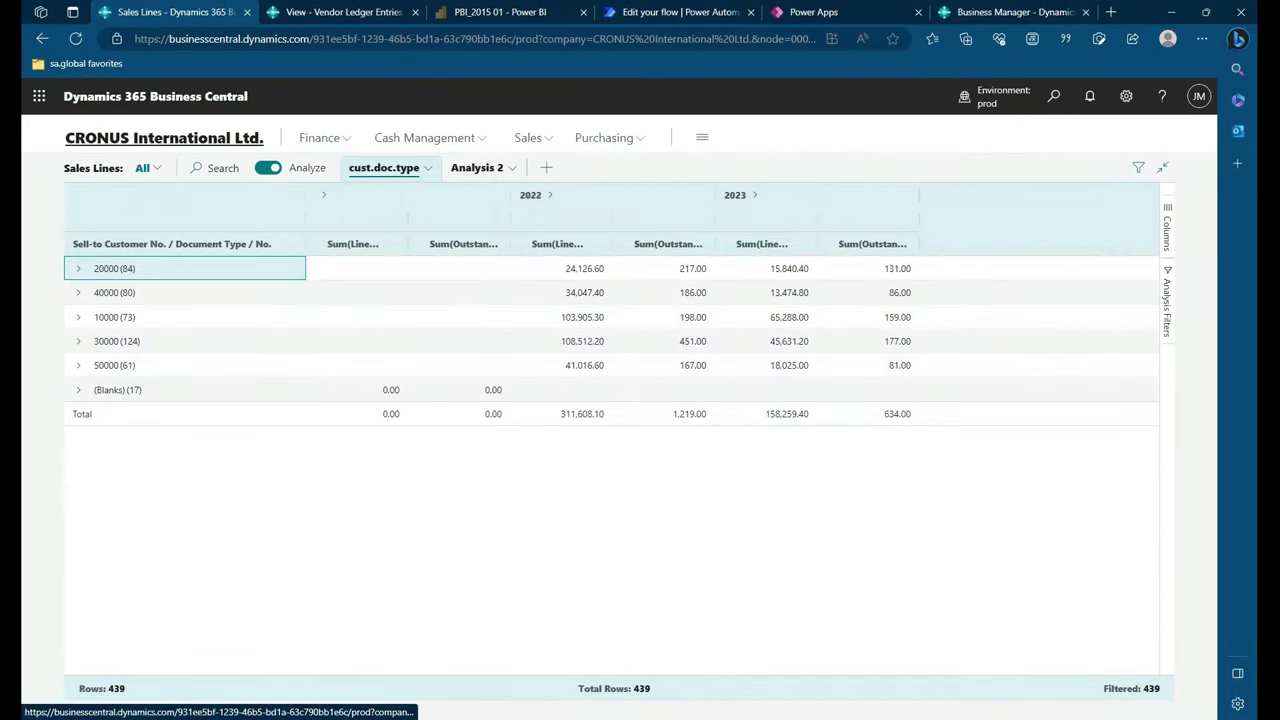
- From the CRONUS home page, open Purchase Lines and switch on analysis mode
click(164, 138)
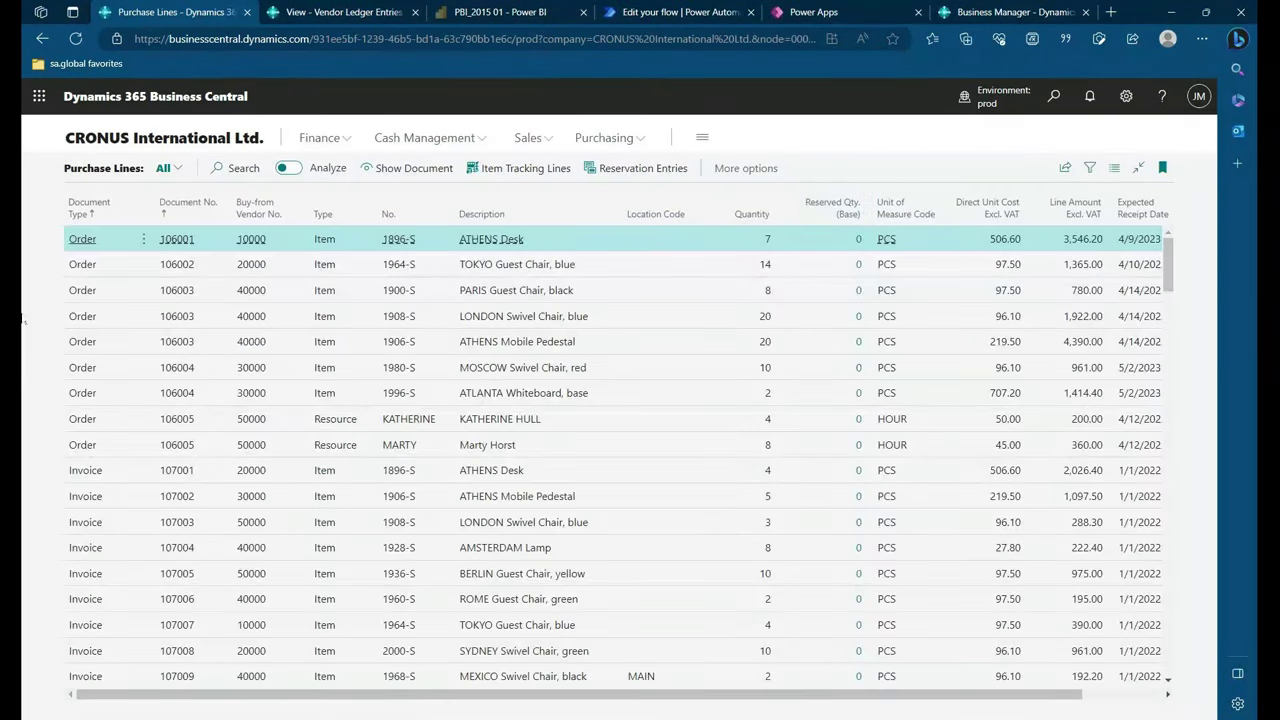
scroll(436, 300, down, 10)
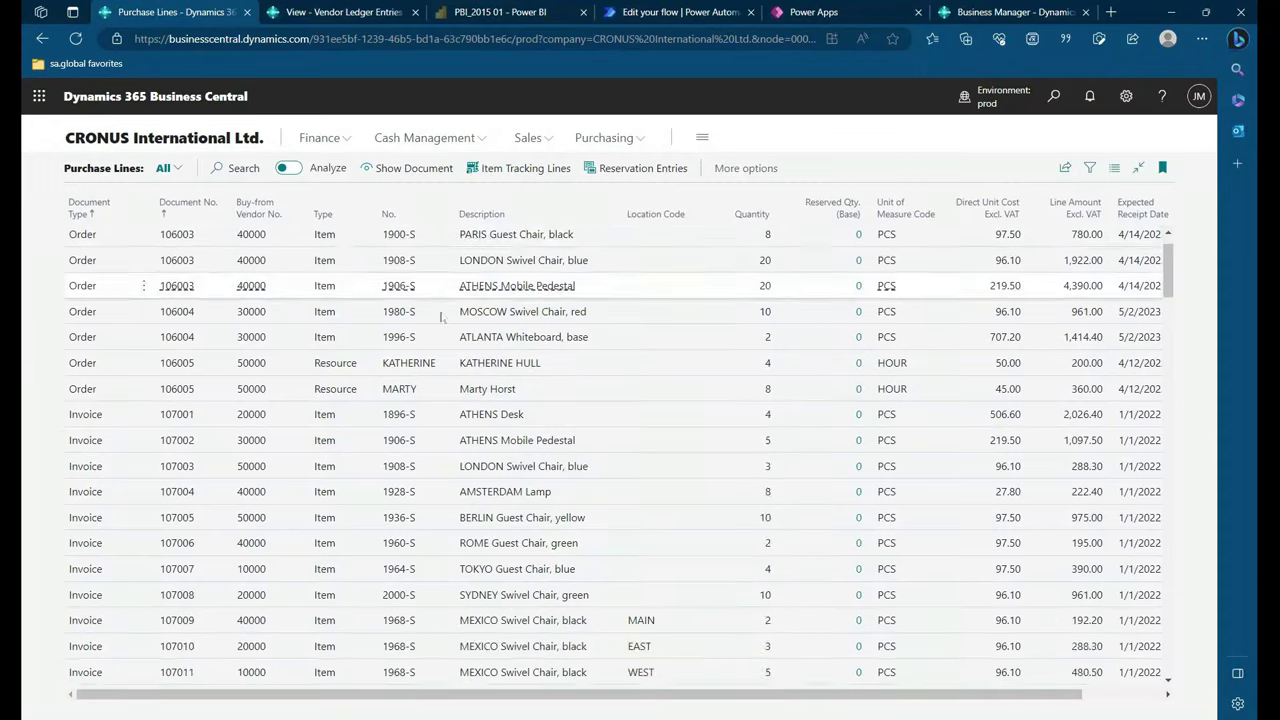
scroll(438, 328, up, 10)
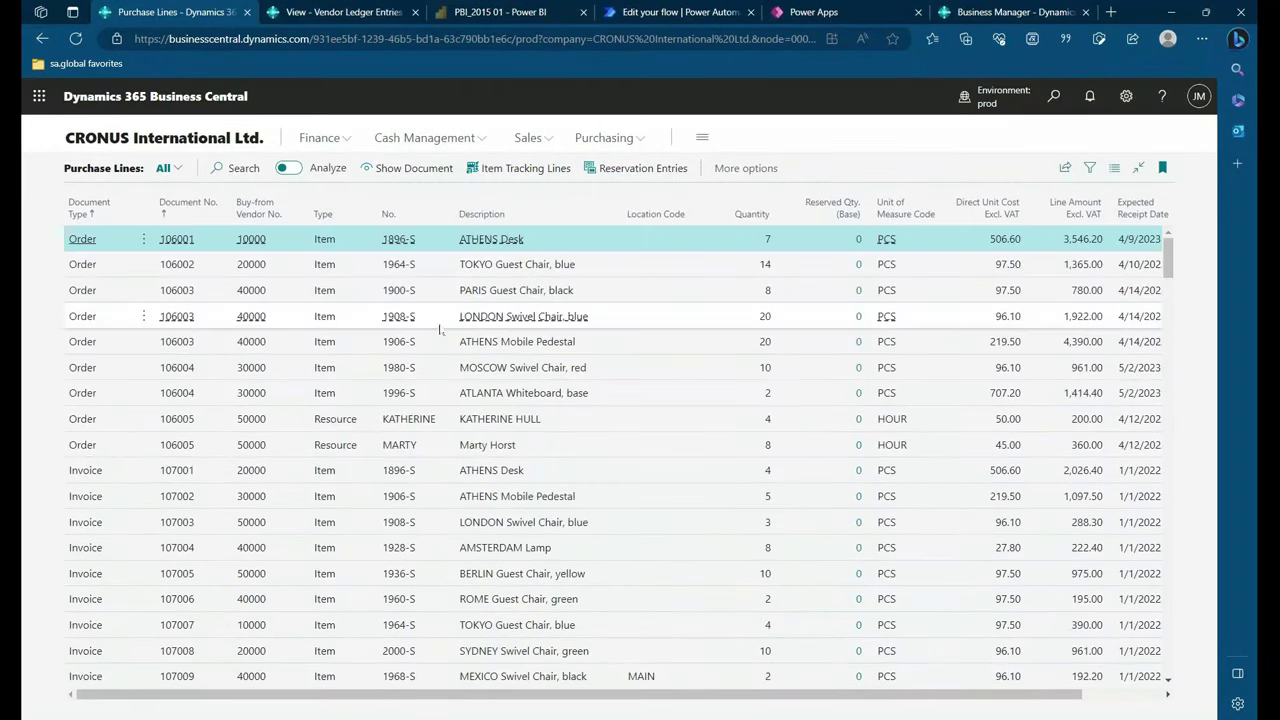
click(288, 167)
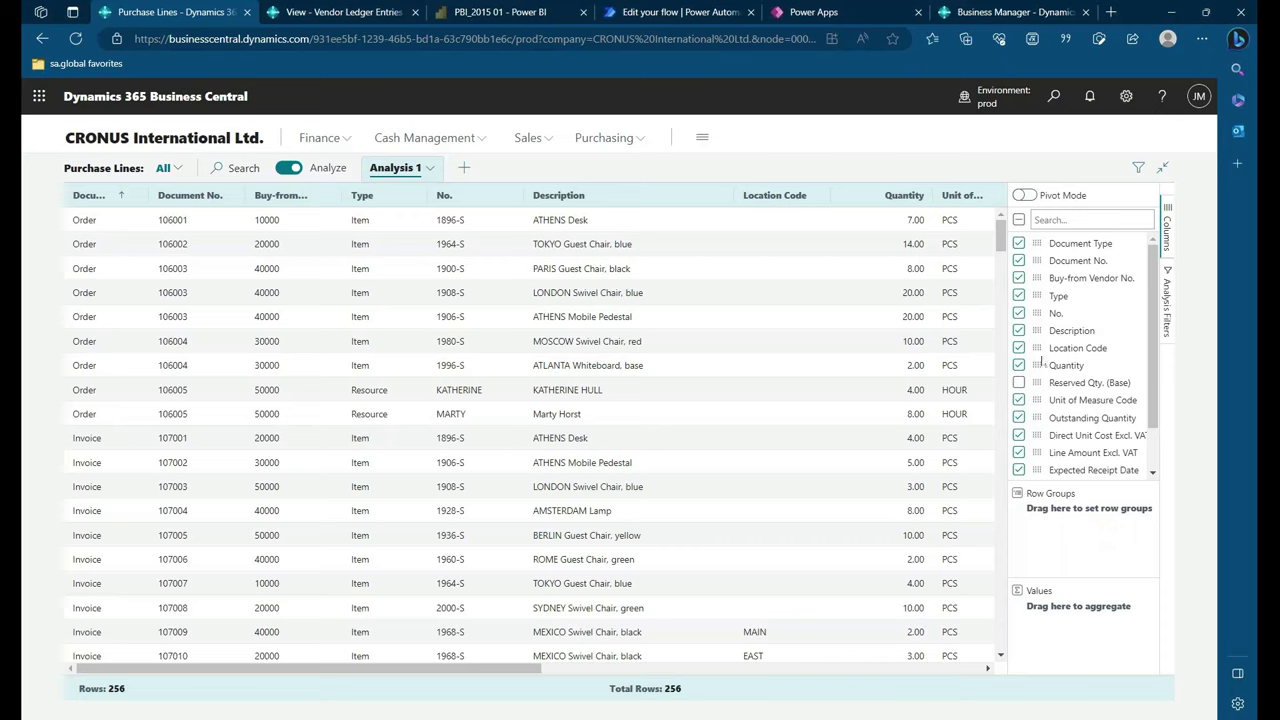
- Group purchase lines by Location Code then Document Type, expanding (Blanks) and Invoice groups
drag(1040, 348, 1060, 512)
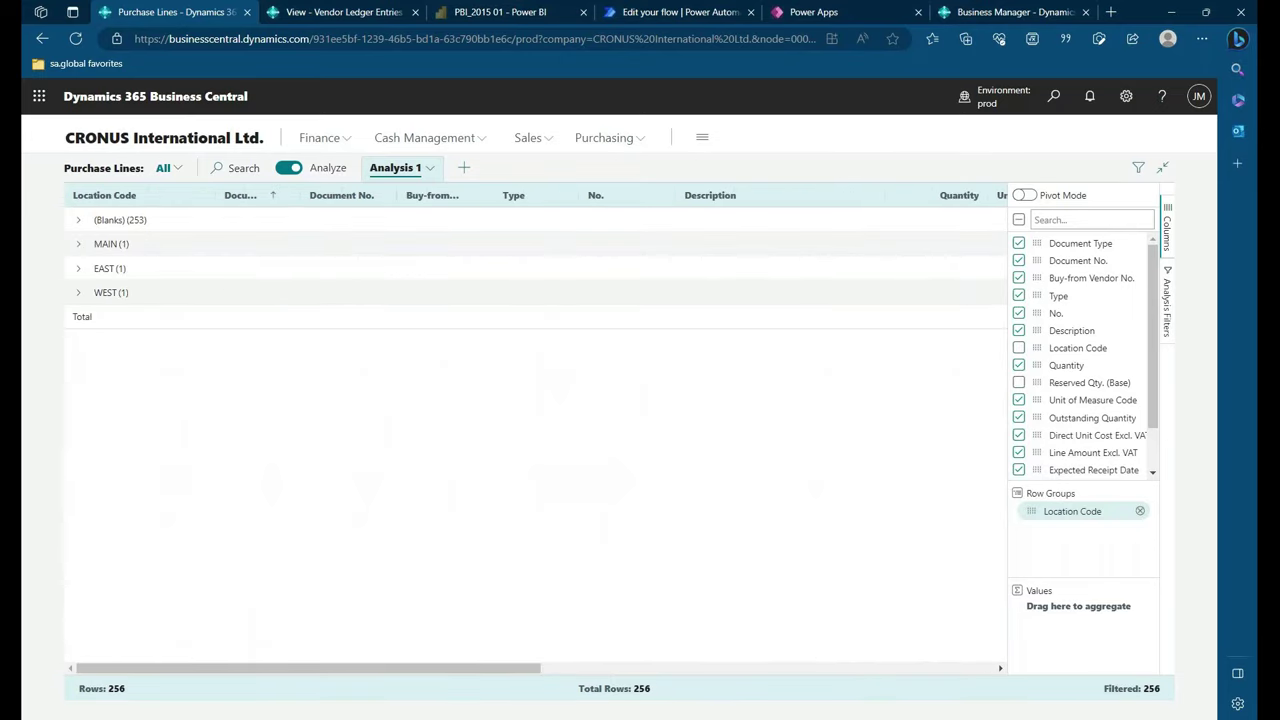
drag(1037, 243, 1100, 538)
click(78, 219)
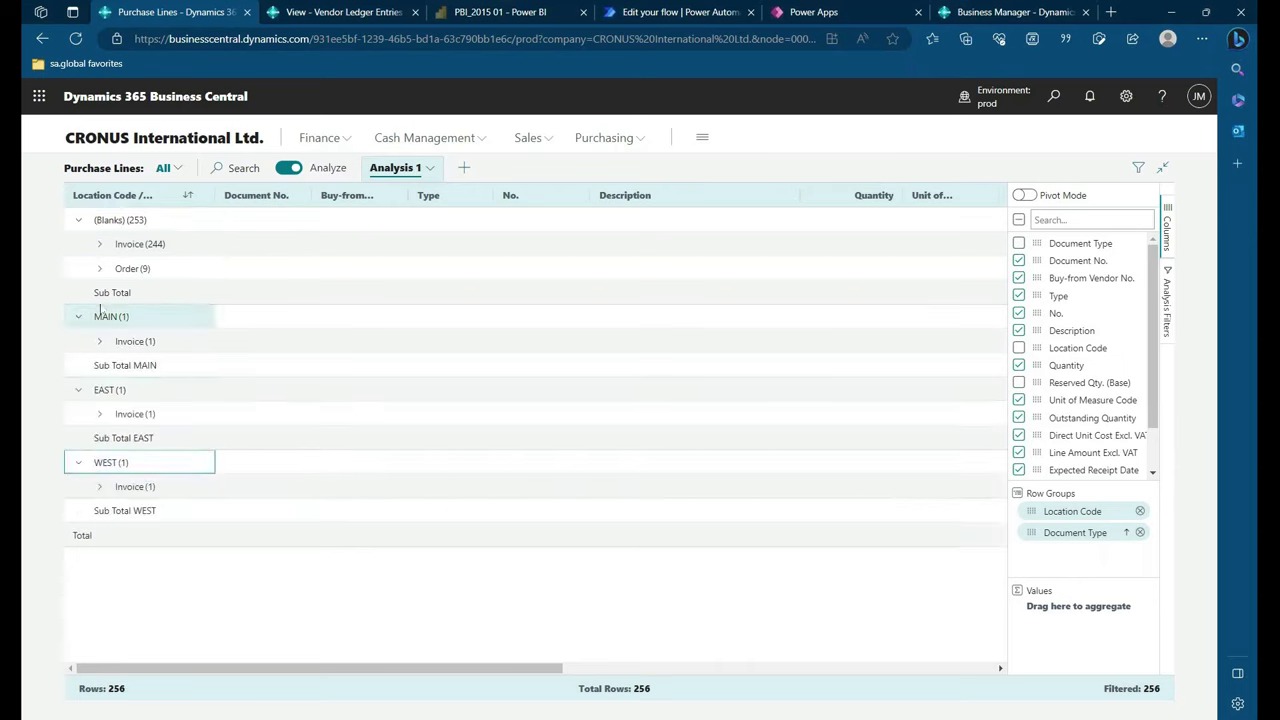
click(99, 244)
- Move and widen Line Amount, and sum Line Amount Excl. VAT per group
drag(328, 669, 791, 686)
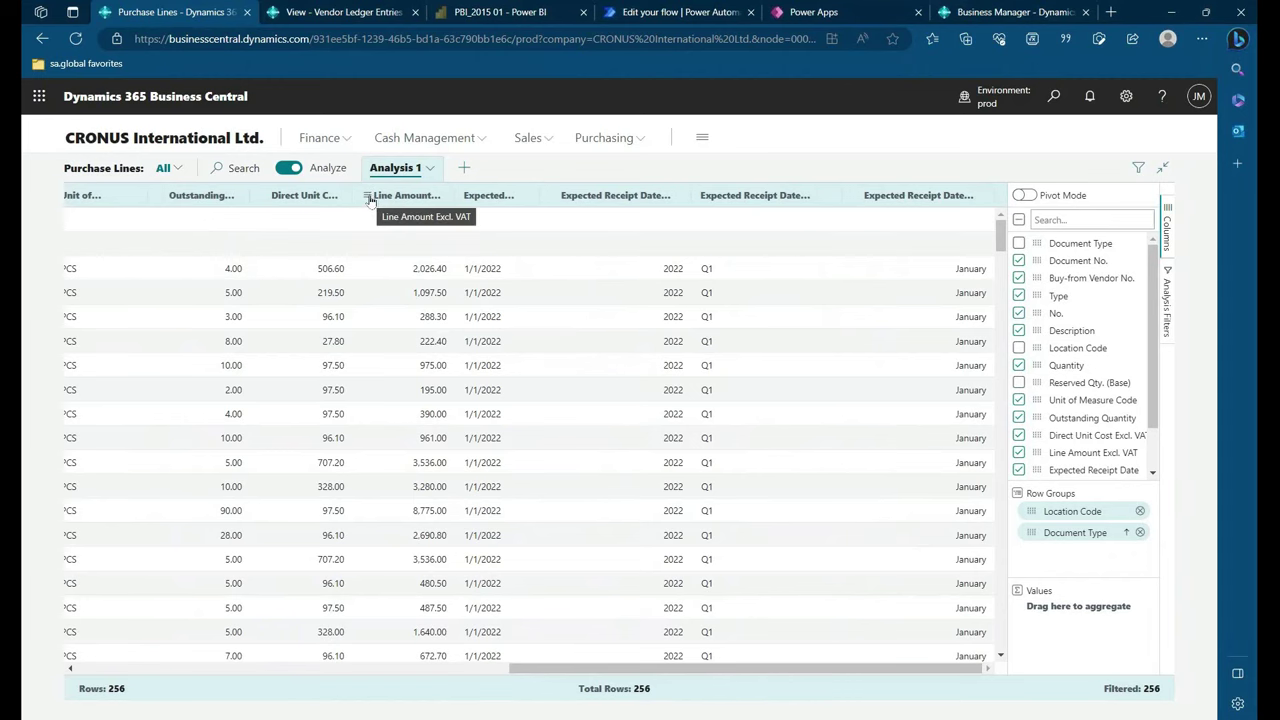
drag(369, 200, 846, 200)
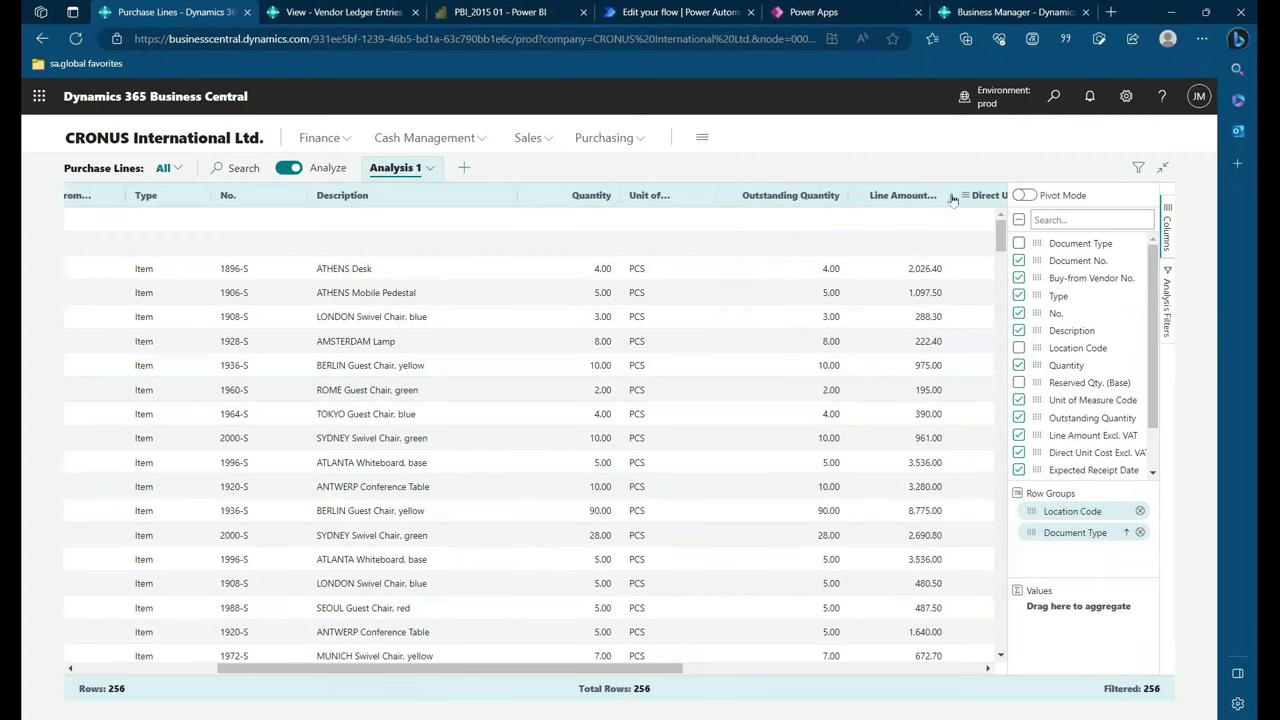
drag(949, 195, 977, 196)
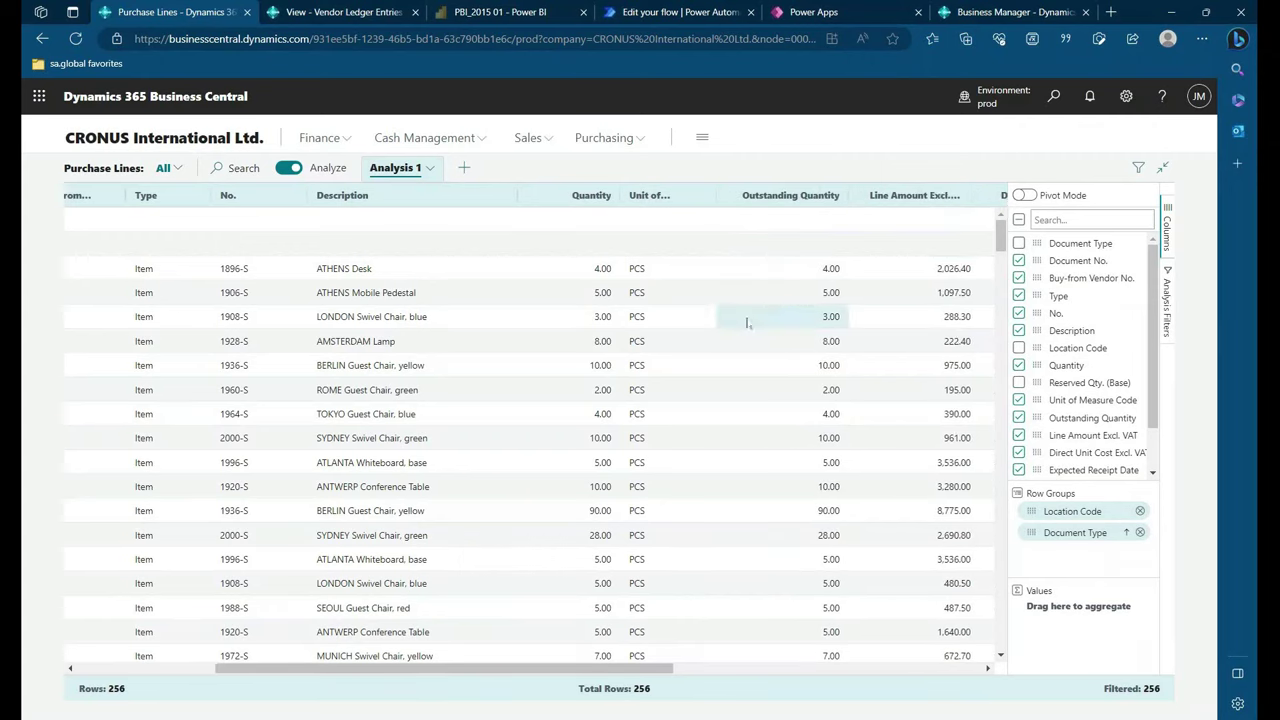
drag(616, 670, 1027, 203)
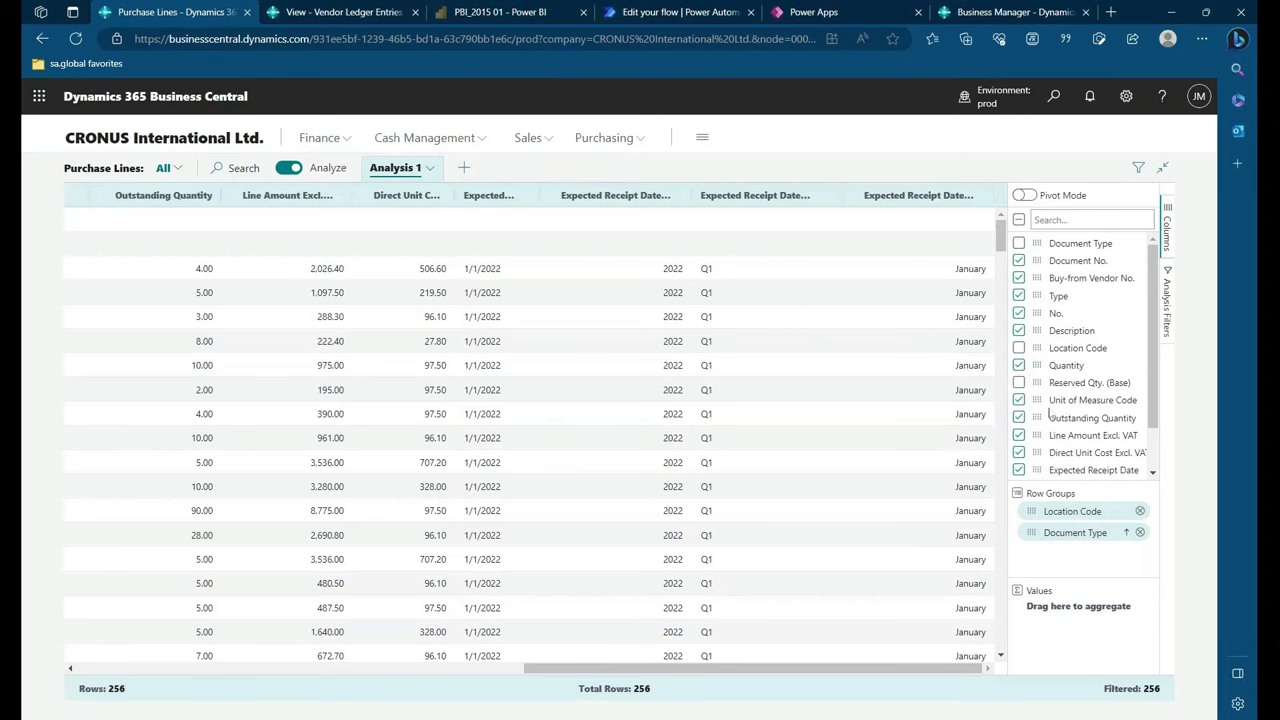
drag(1042, 440, 1046, 612)
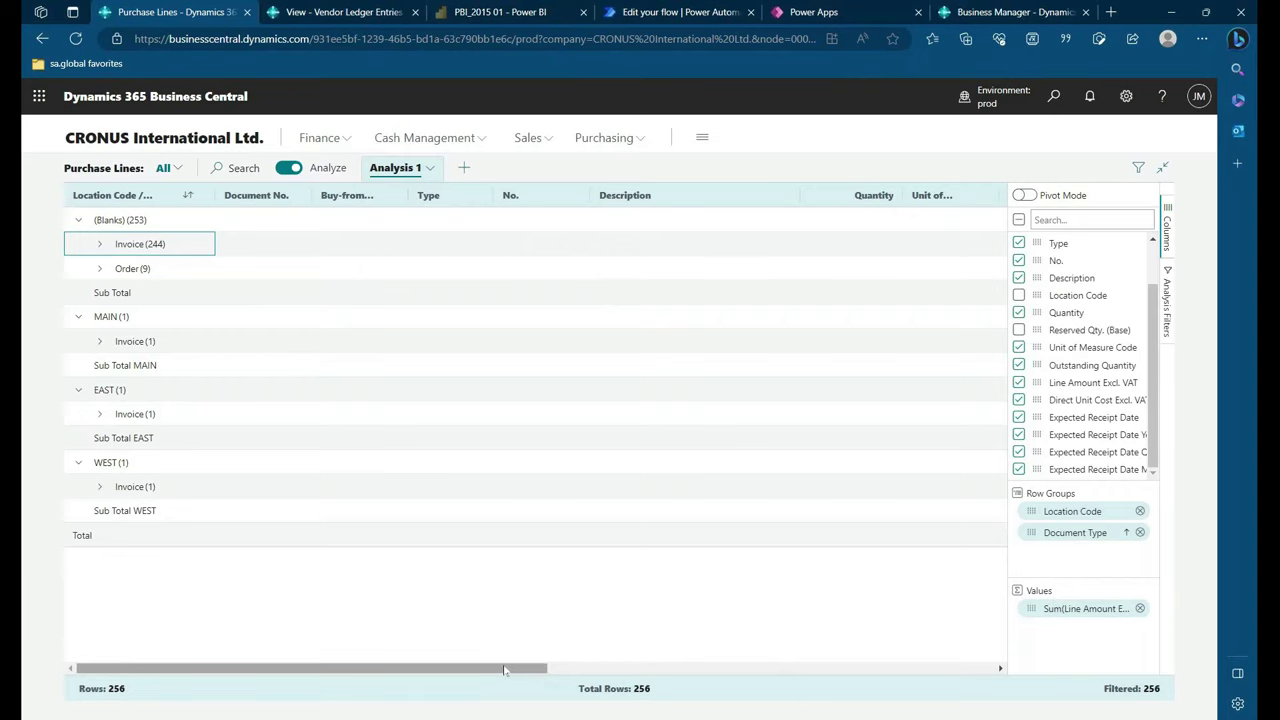
- Place the Sum(Line Amount Excl. VAT) column beside Location Code, showing the 368,510.80 total
drag(504, 670, 791, 609)
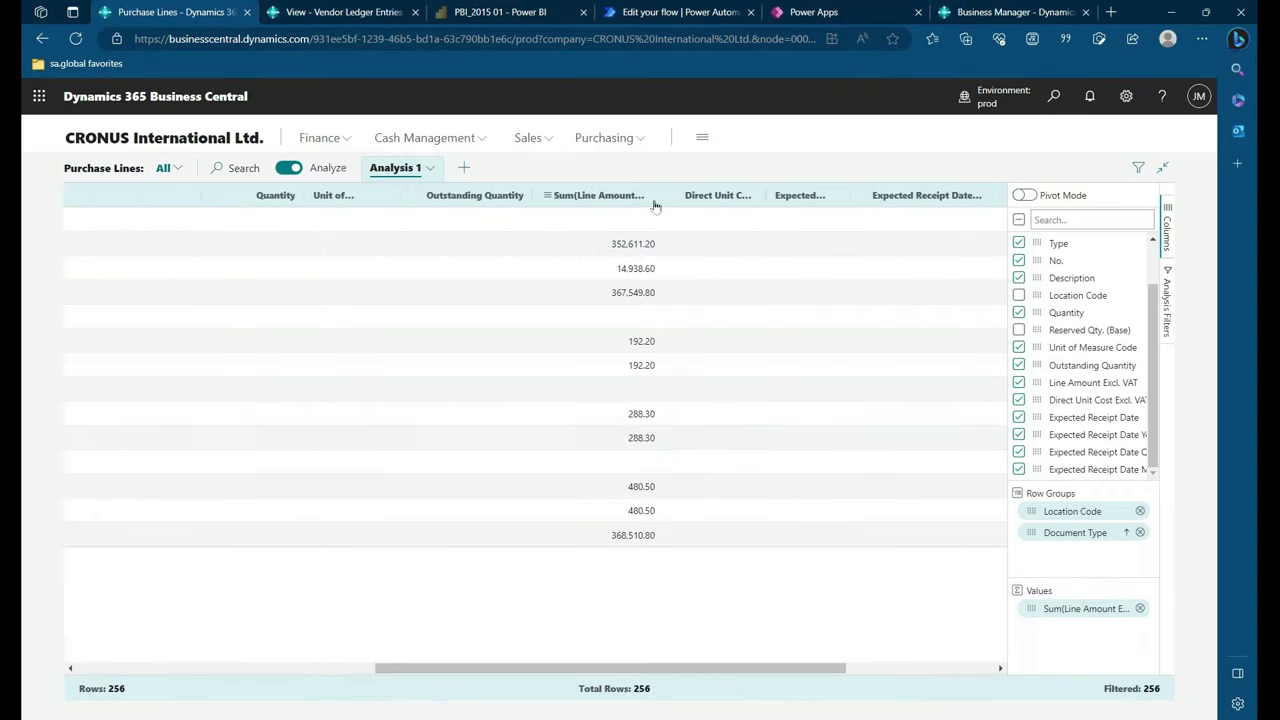
drag(655, 204, 290, 197)
drag(460, 670, 177, 668)
drag(810, 195, 240, 196)
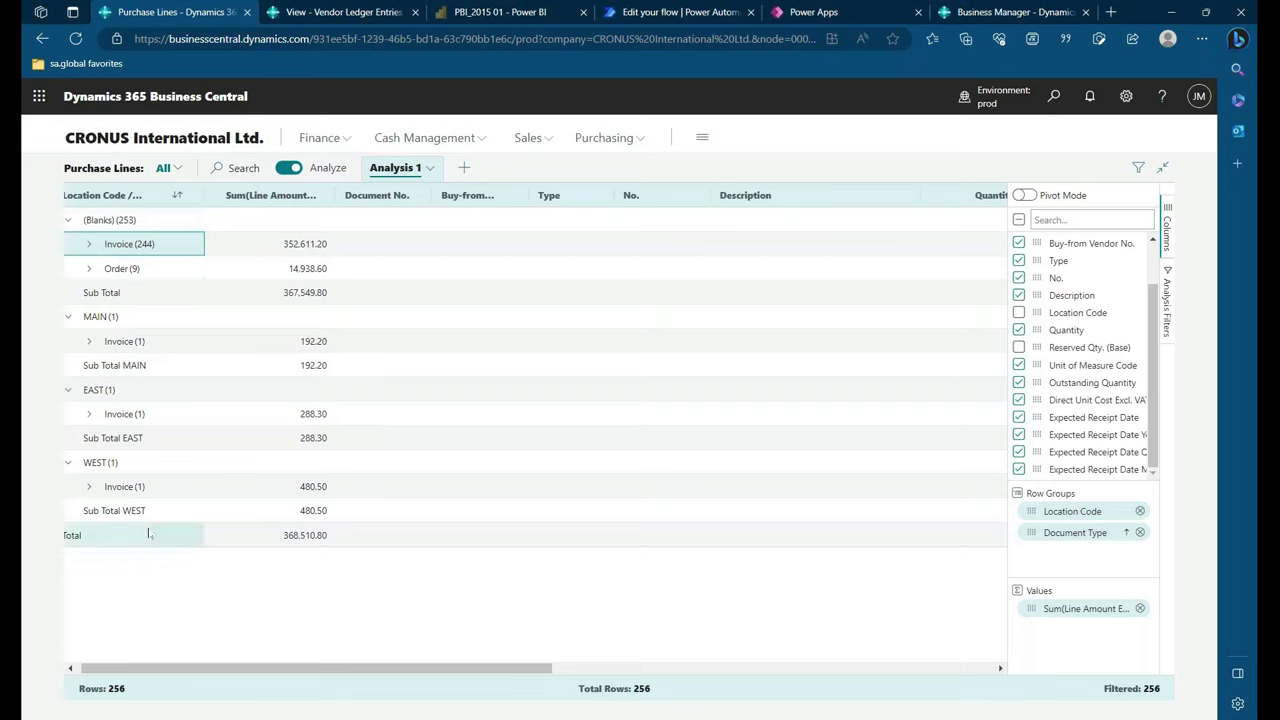
- Pivot by Type into Item and Resource columns, expanding the MAIN and (Blanks) locations
click(1030, 197)
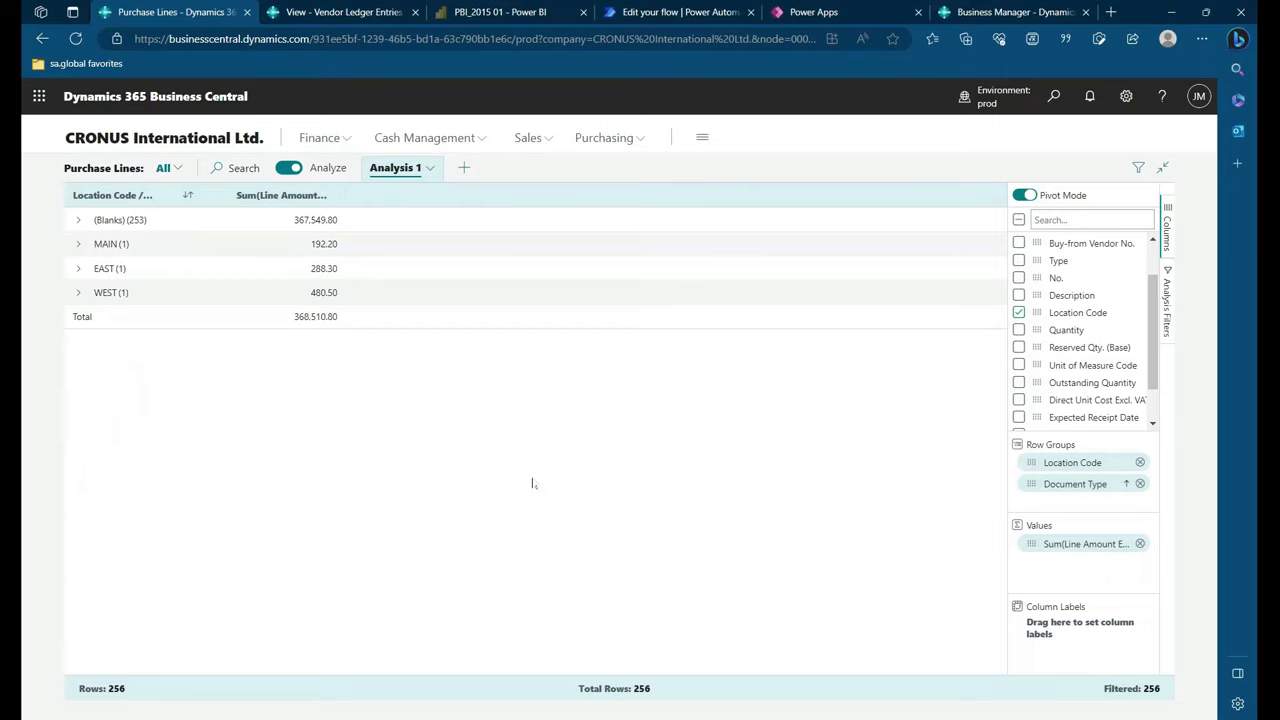
drag(1033, 259, 1066, 624)
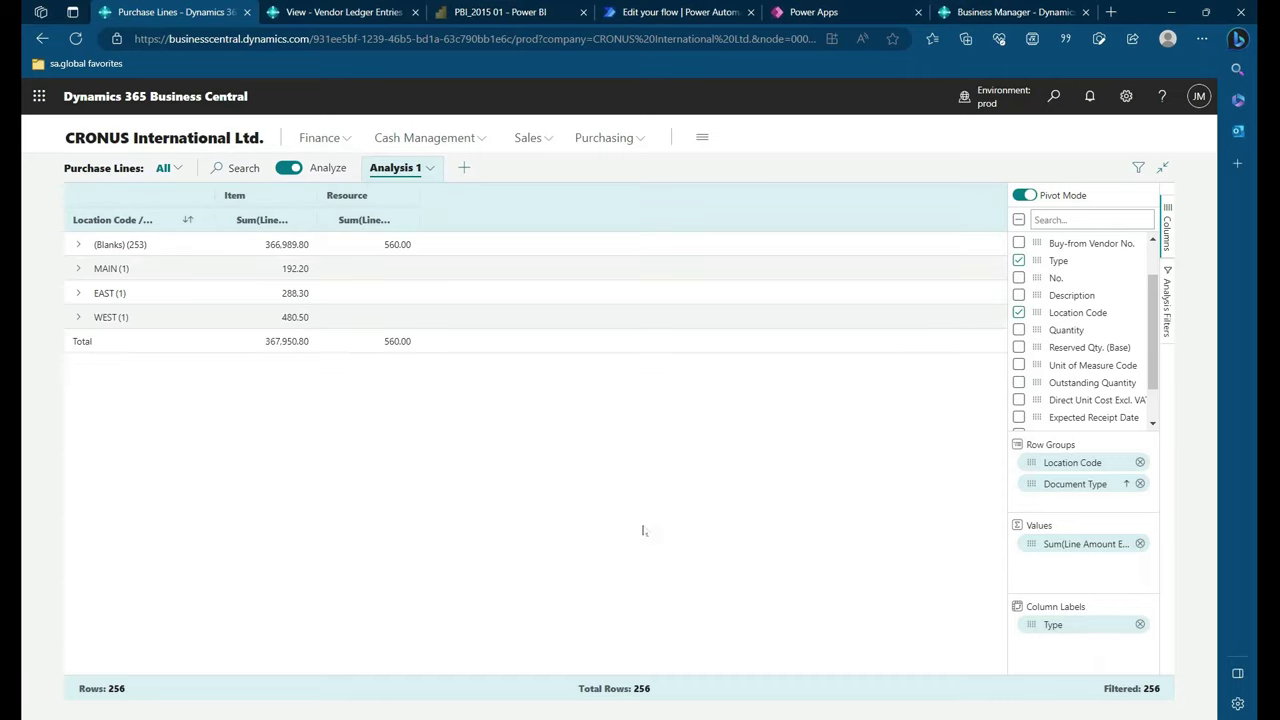
click(78, 268)
click(79, 245)
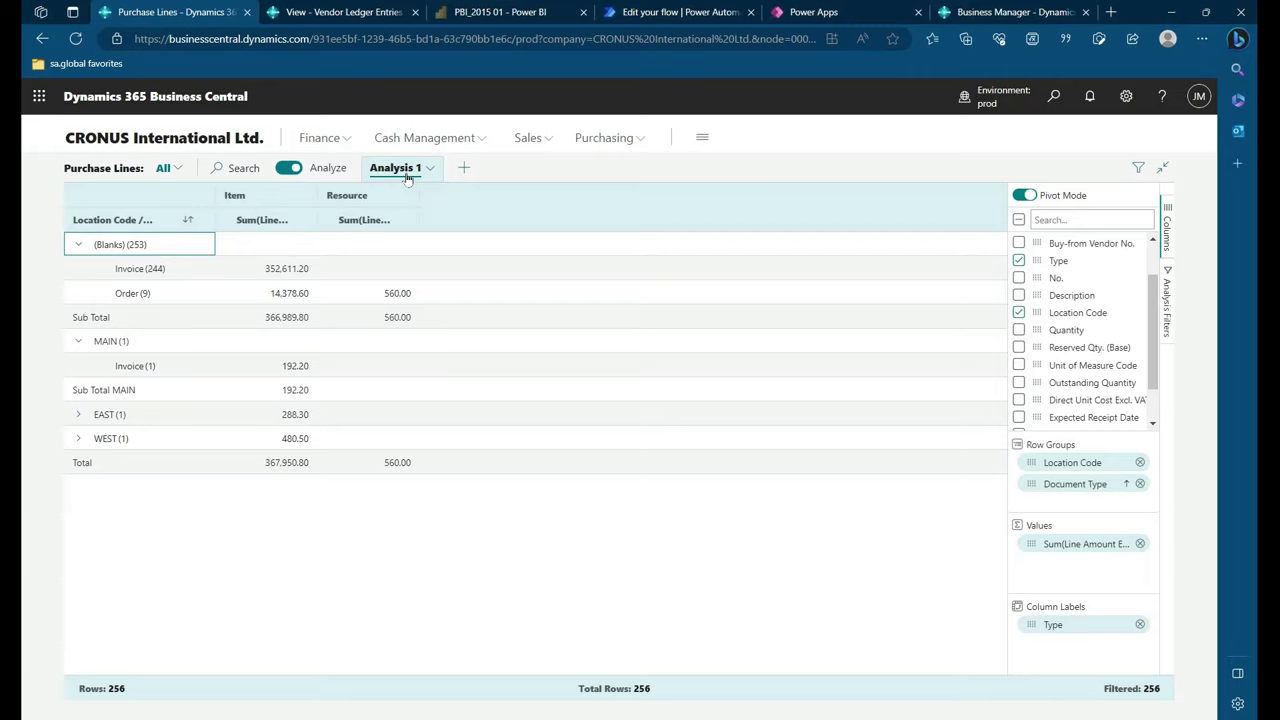
- Analyze the 9370 Residual Gains Account entries by department, document type and posting month
click(158, 141)
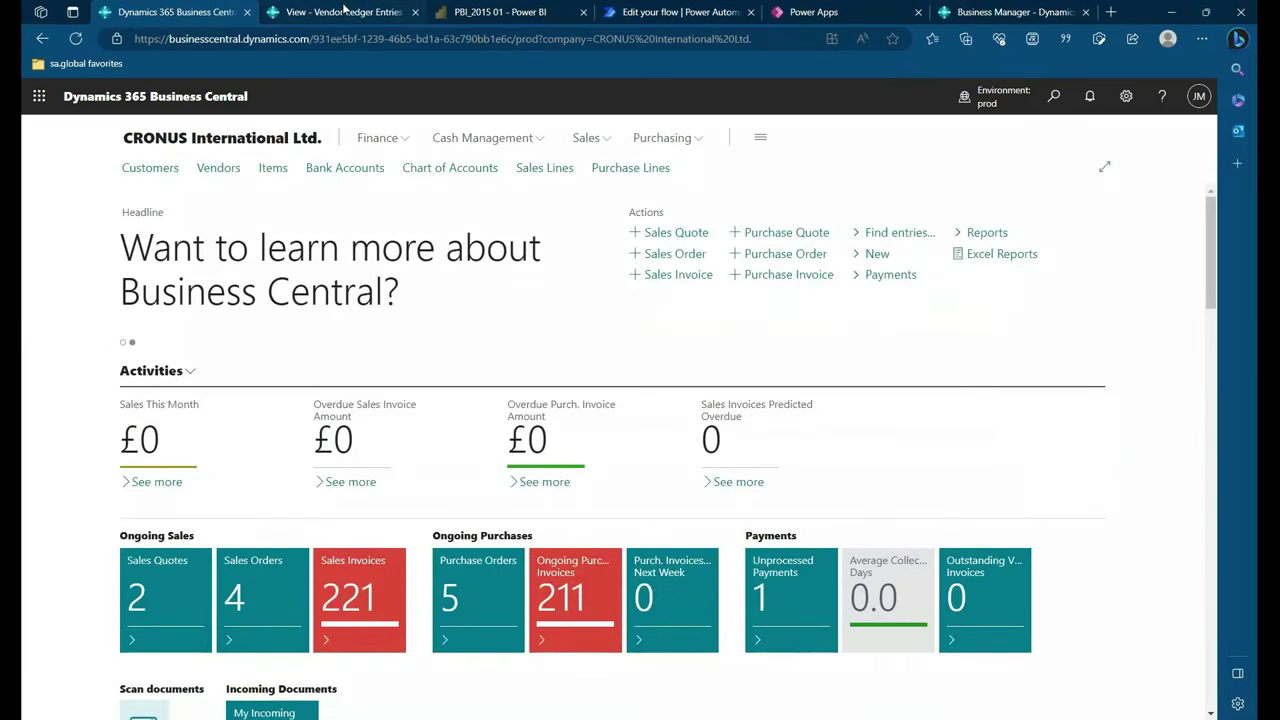
click(340, 12)
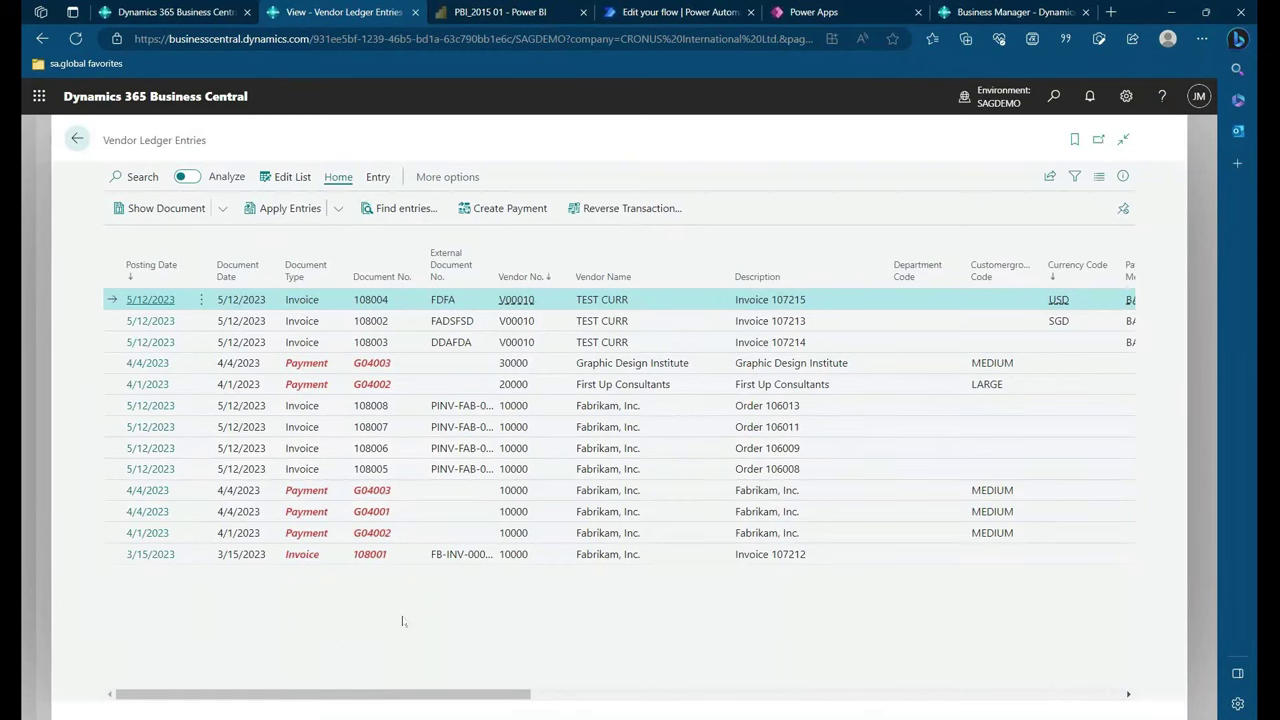
click(187, 176)
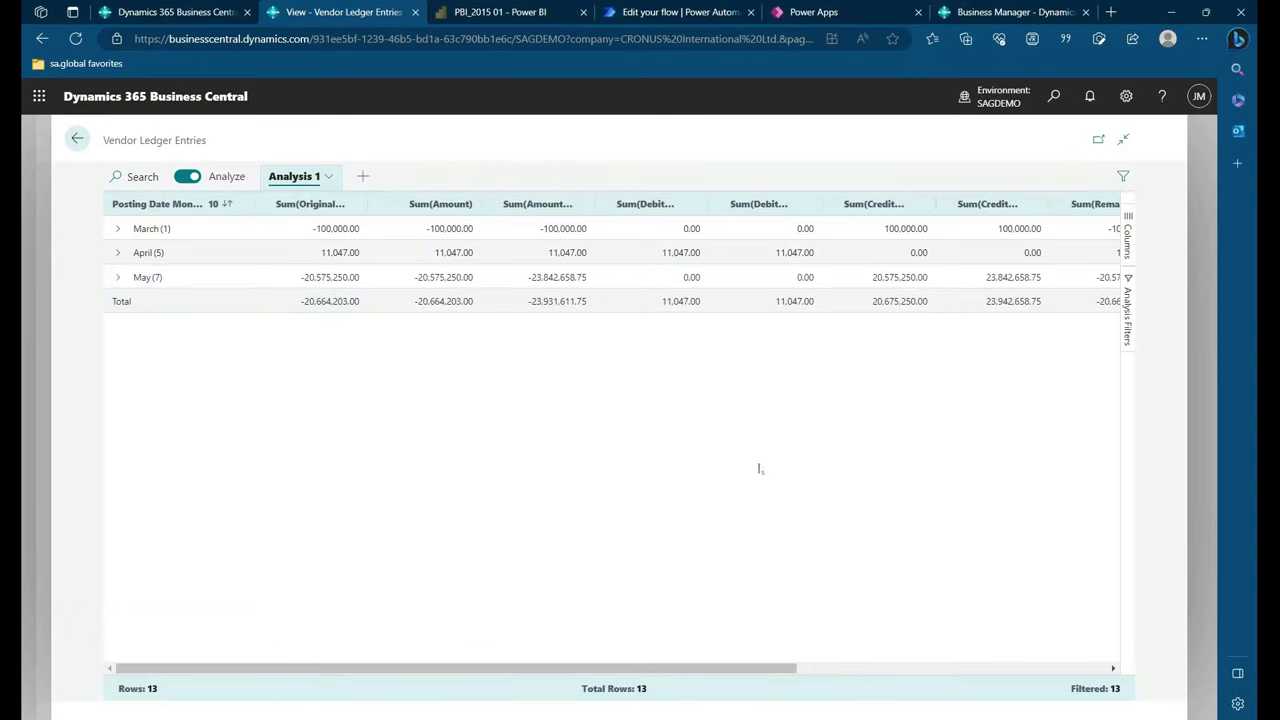
click(1127, 240)
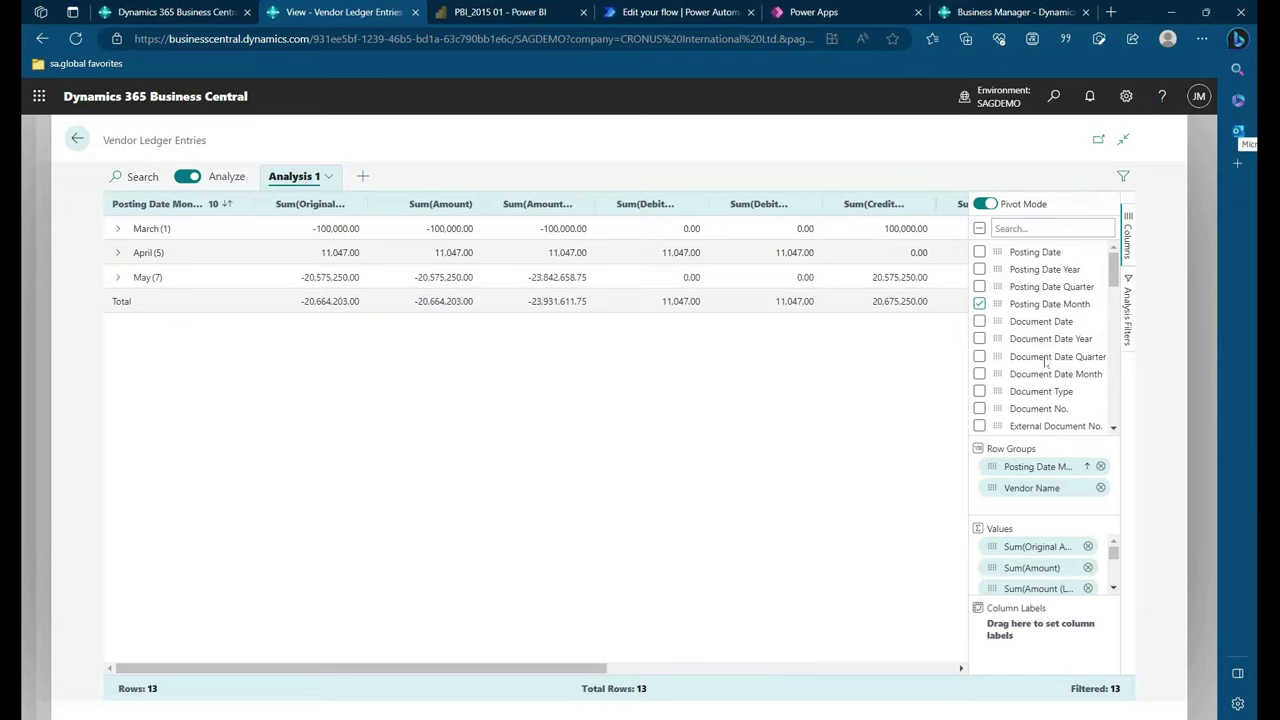
scroll(1046, 362, down, 1)
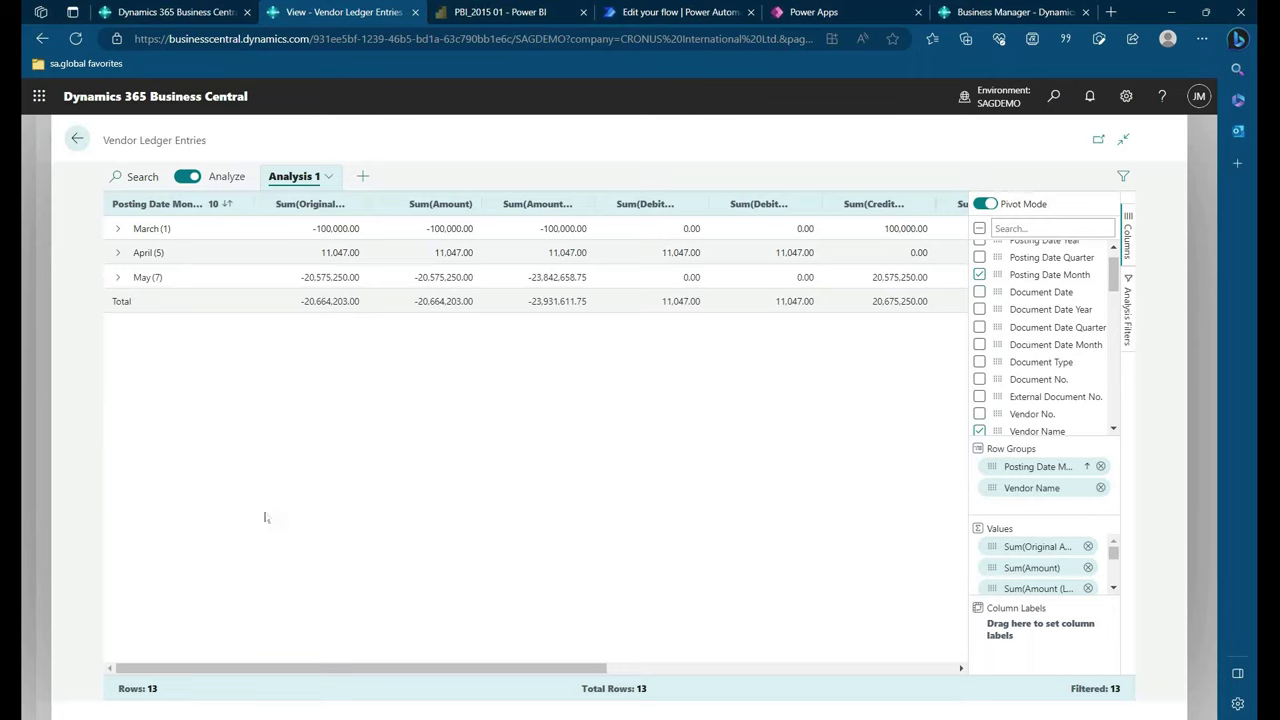
click(76, 139)
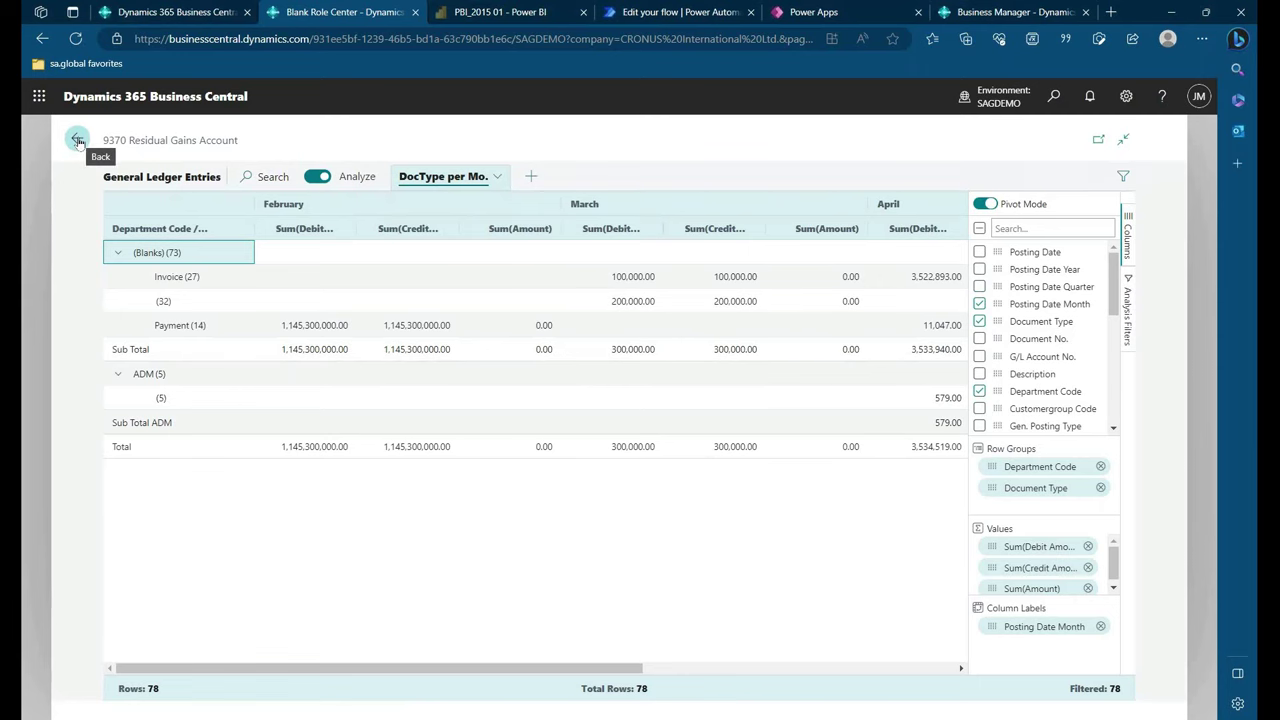
- Go back to the prod role center and scroll down to its Power BI report parts
click(77, 140)
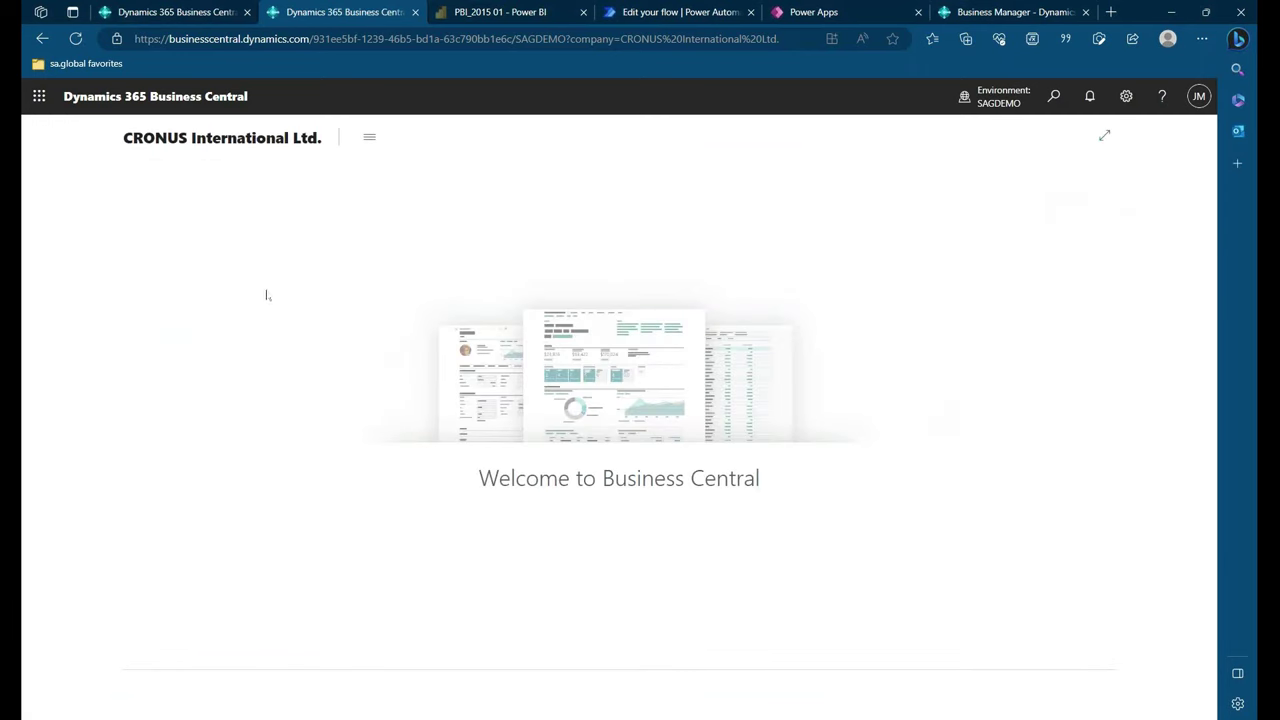
click(170, 11)
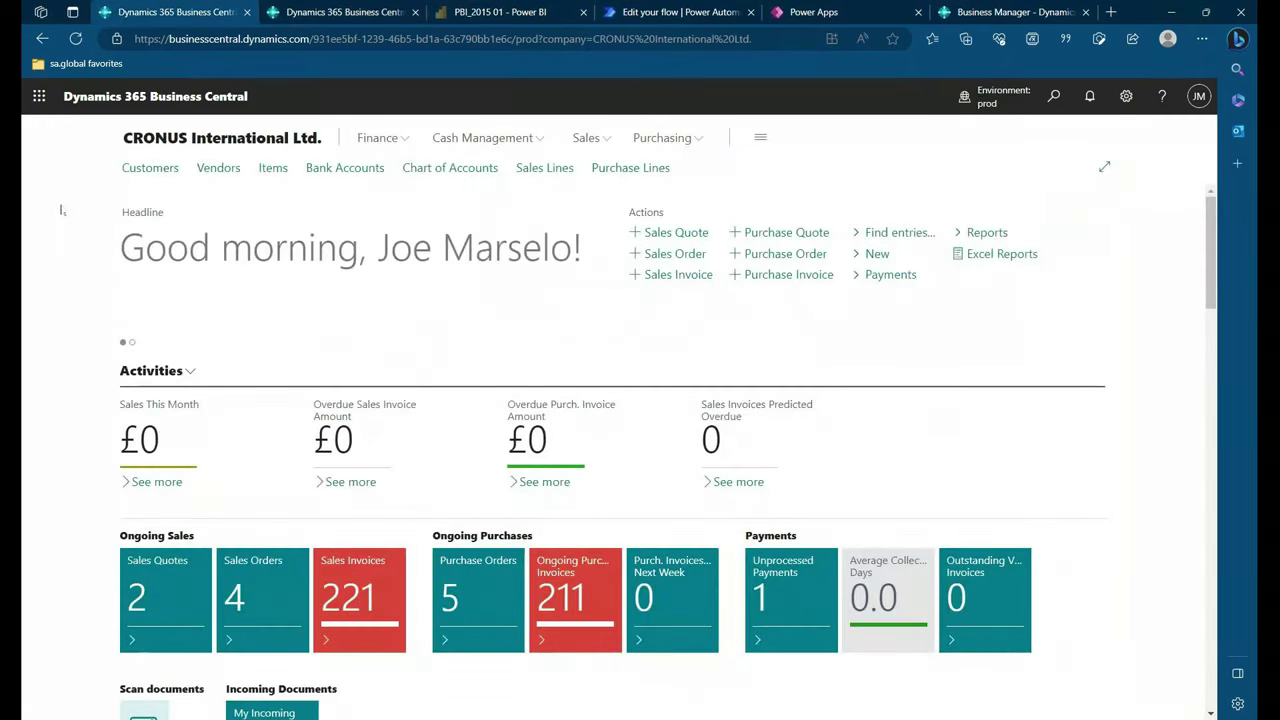
scroll(60, 210, down, 10)
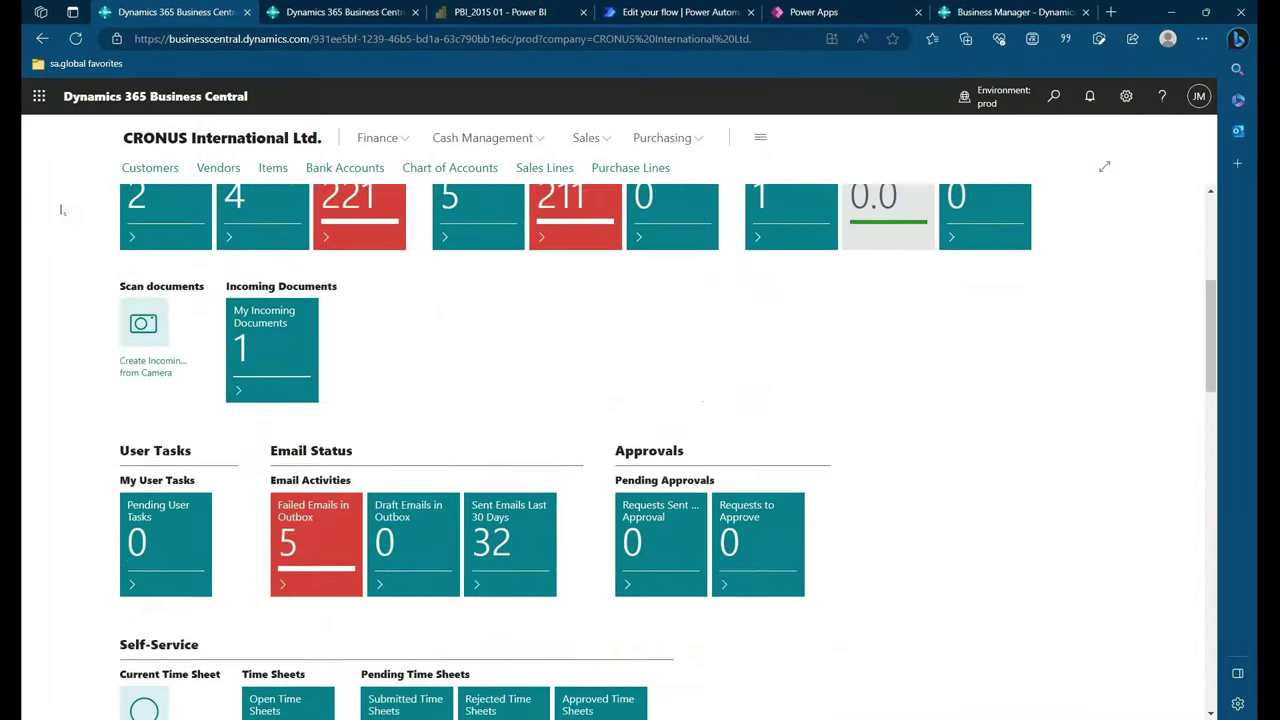
scroll(60, 210, down, 3)
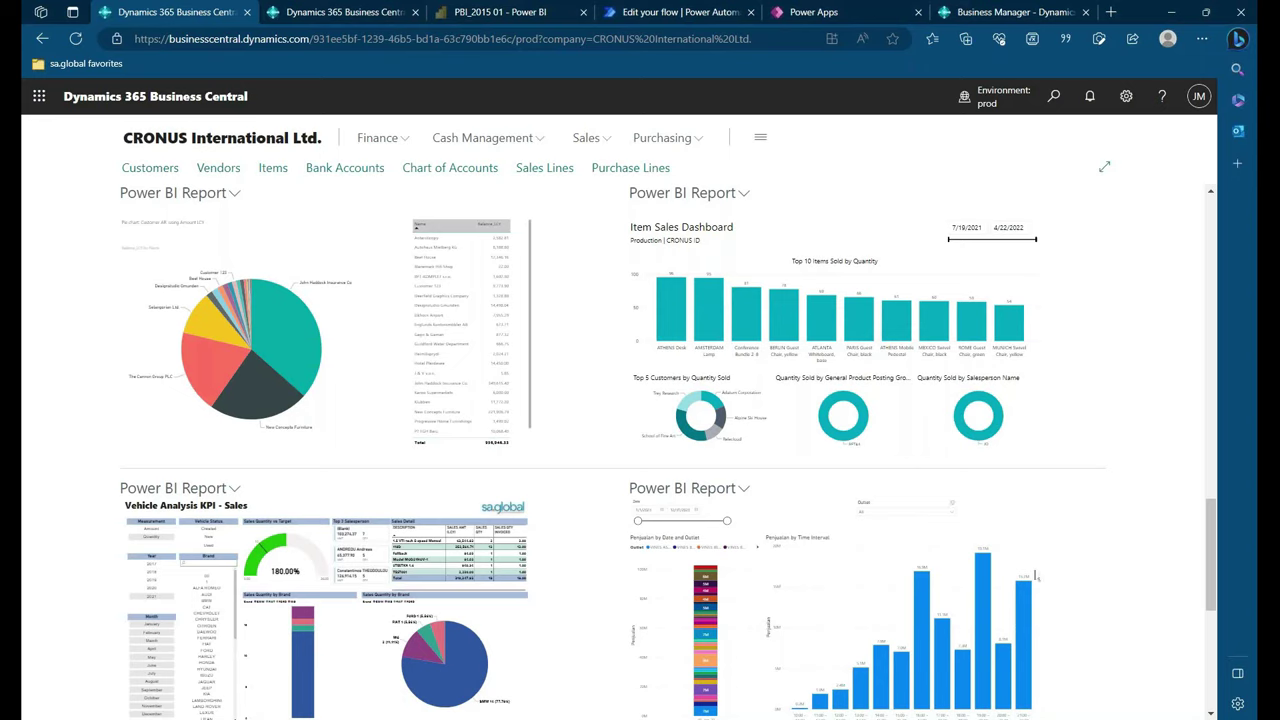
scroll(1115, 450, down, 1)
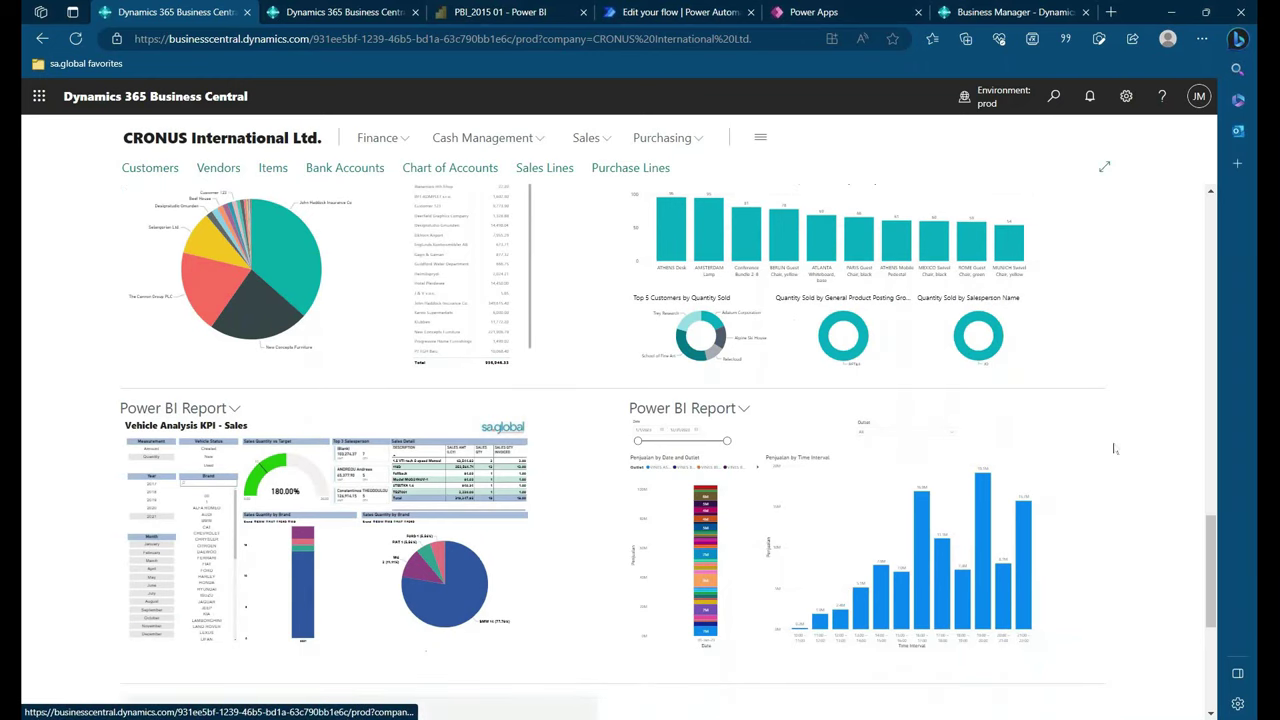
scroll(1115, 443, up, 1)
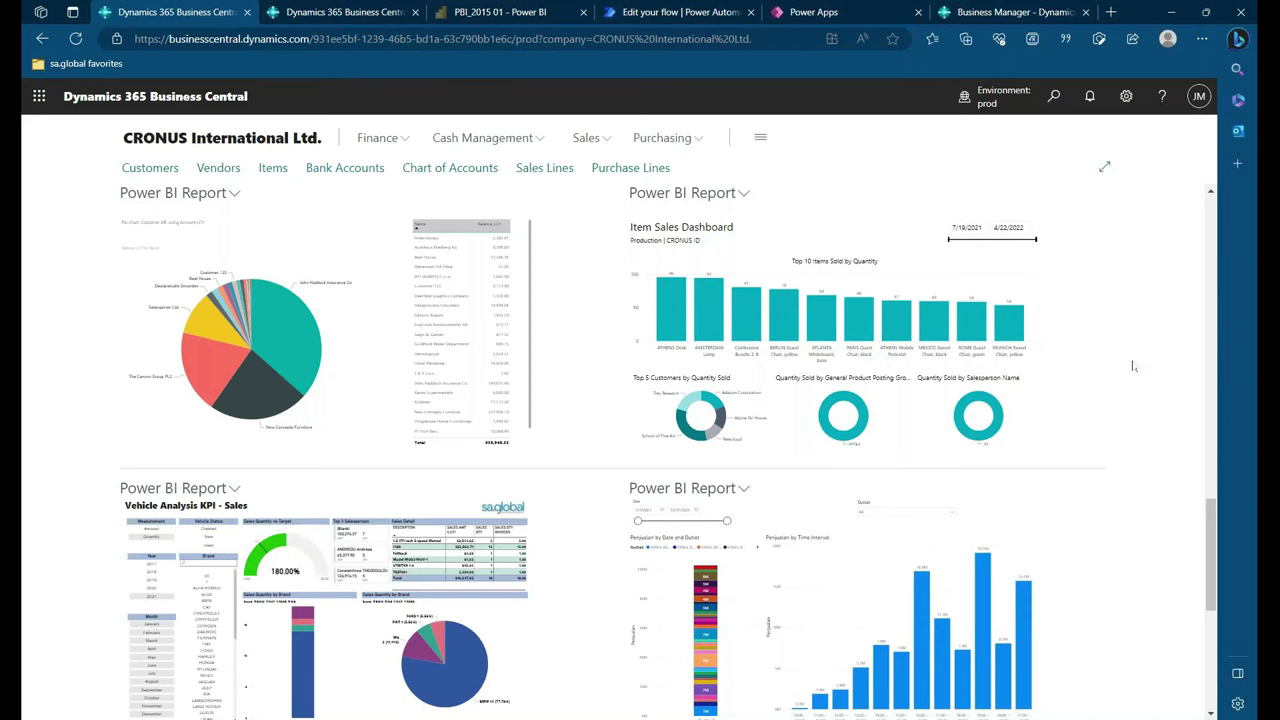
scroll(1107, 373, up, 5)
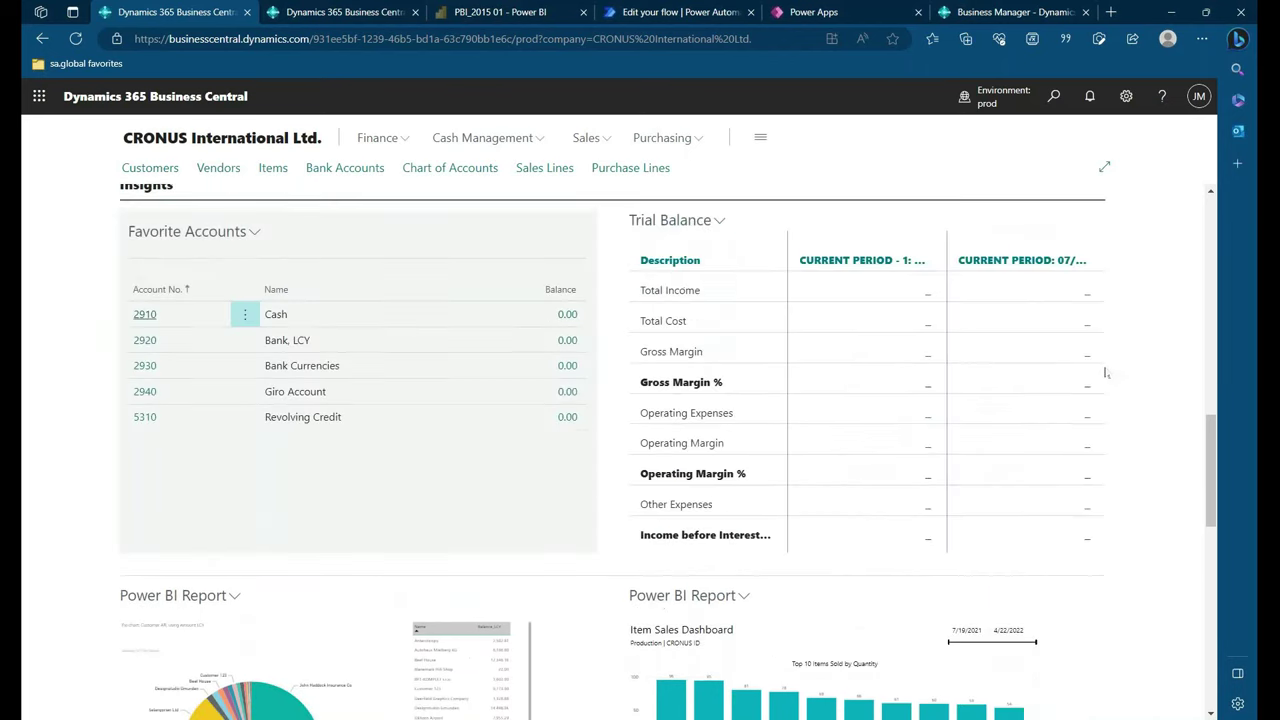
scroll(1112, 375, down, 5)
scroll(1117, 377, down, 1)
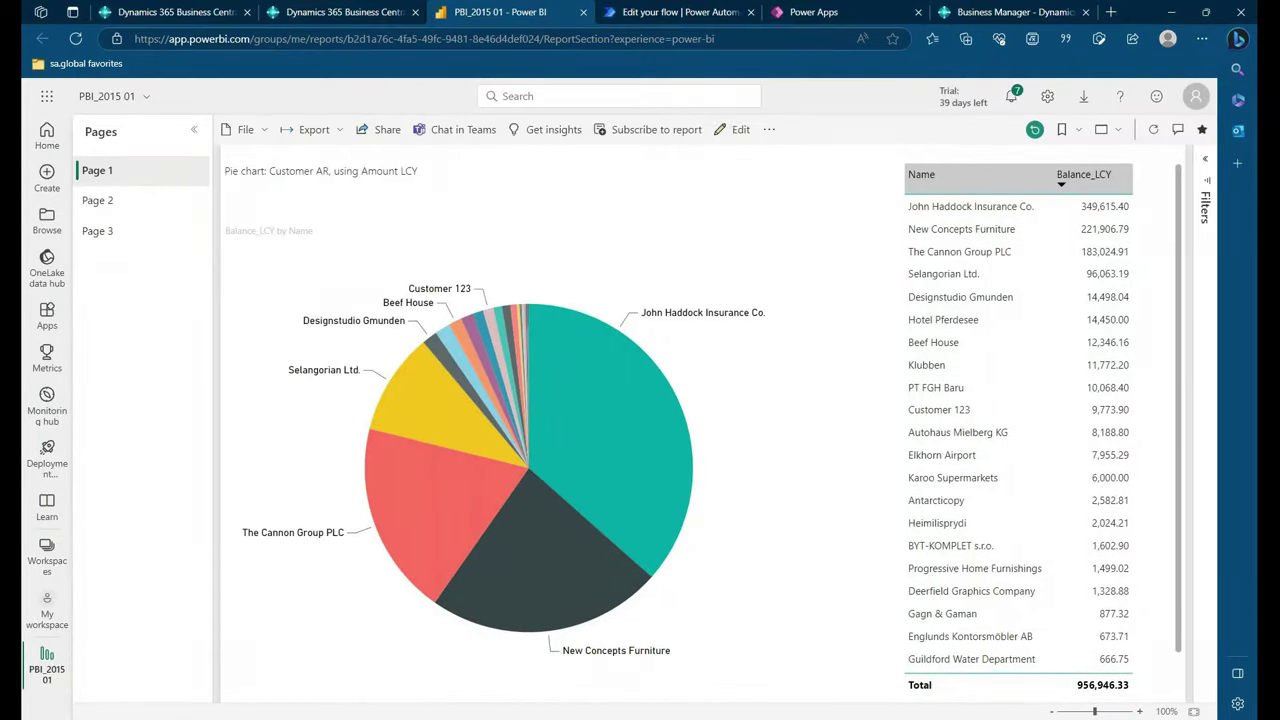
click(47, 607)
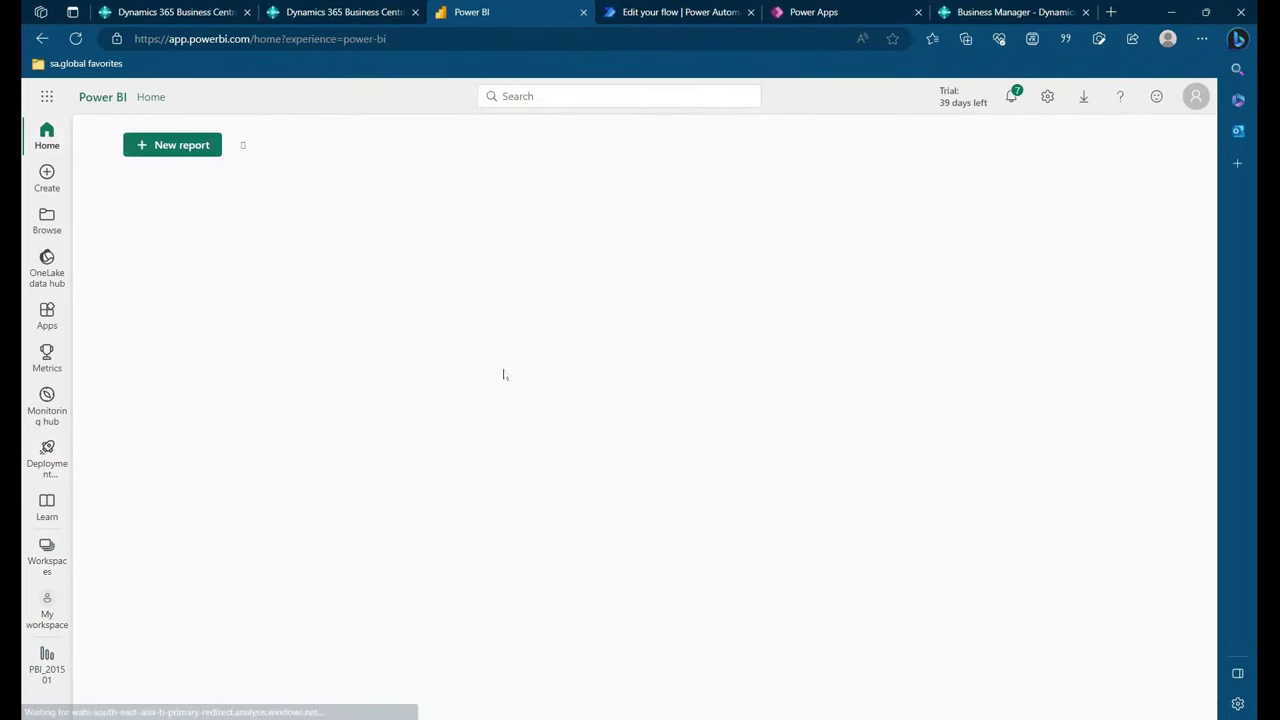
scroll(503, 374, down, 1)
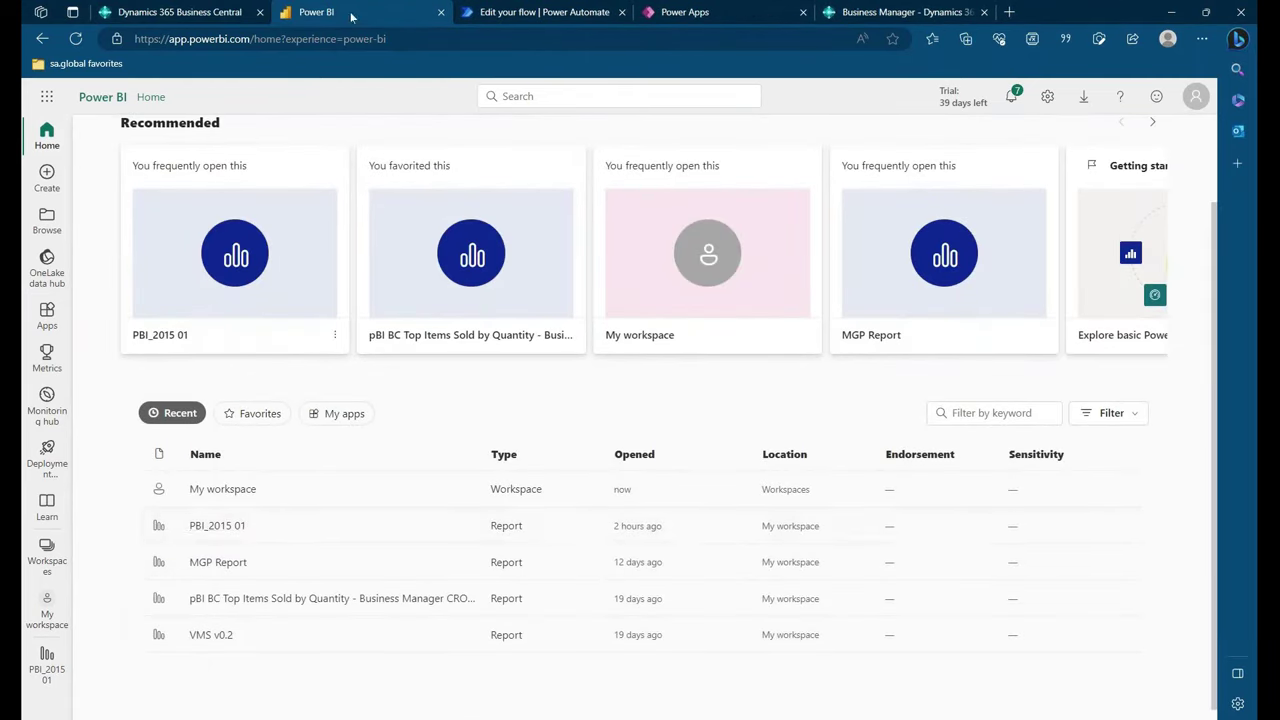
click(208, 527)
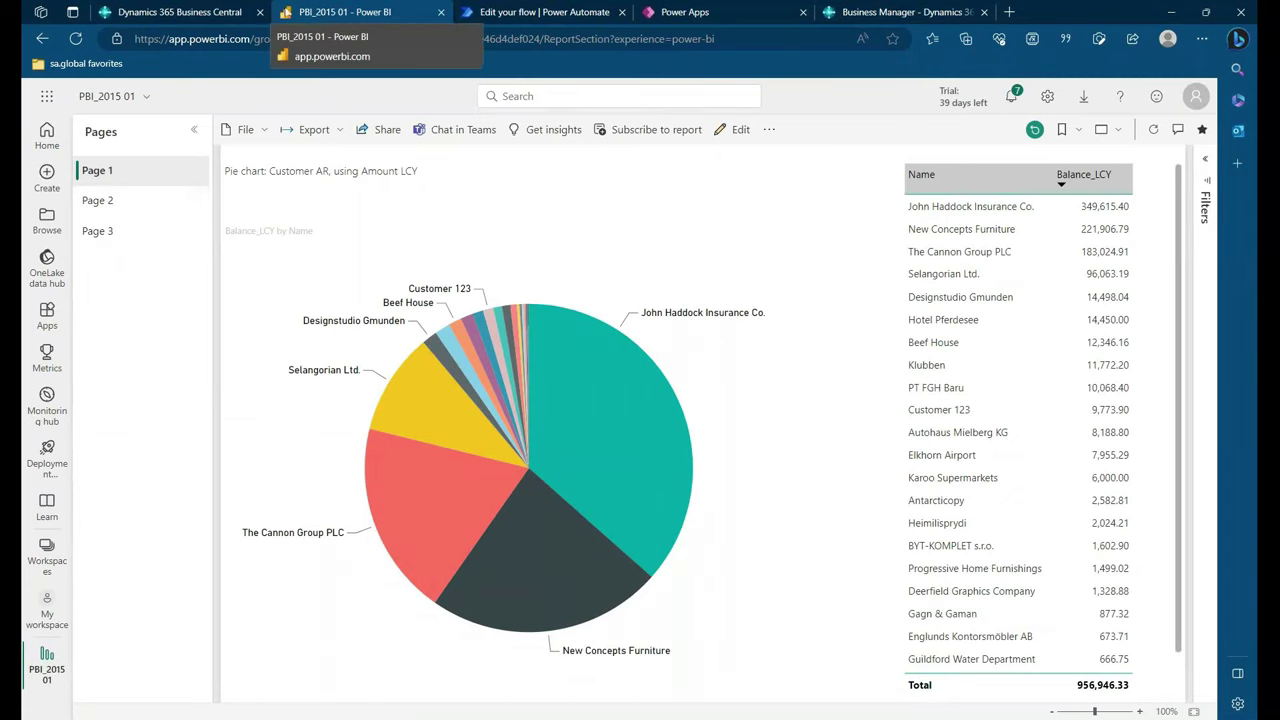
- Confirm the first Power BI report part's selection and expand the Customer AR report full page
click(185, 12)
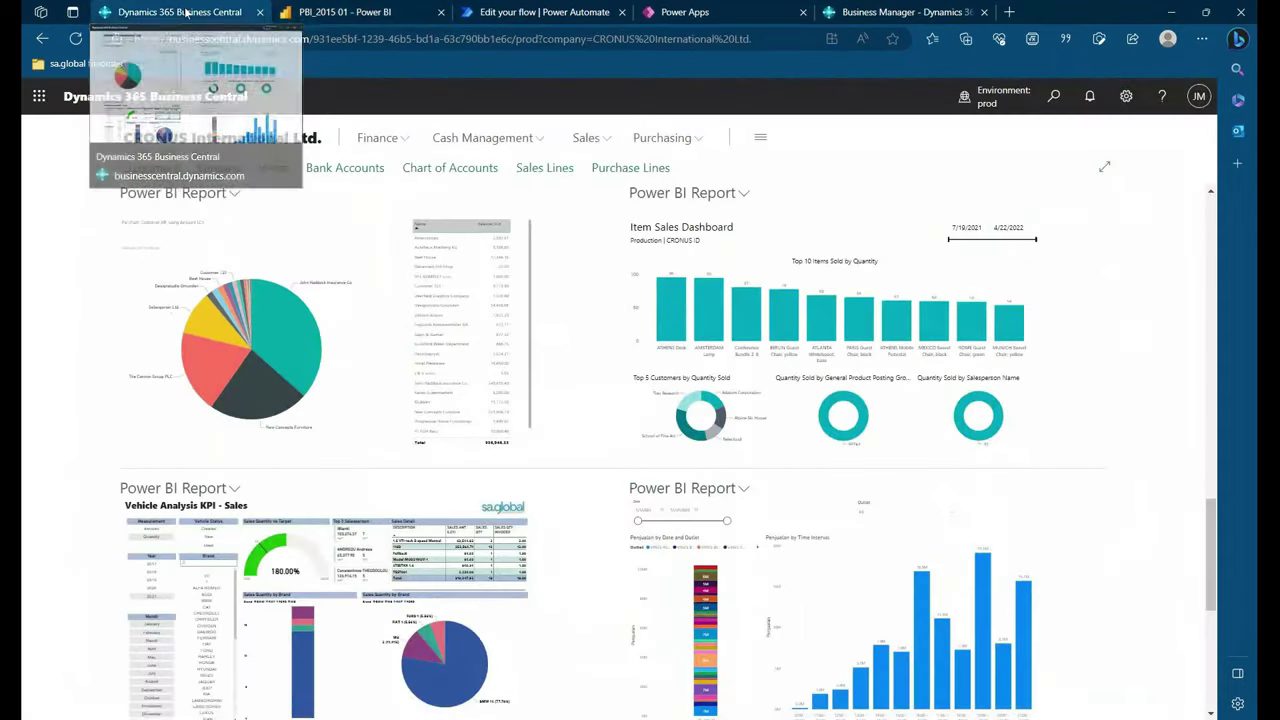
click(232, 194)
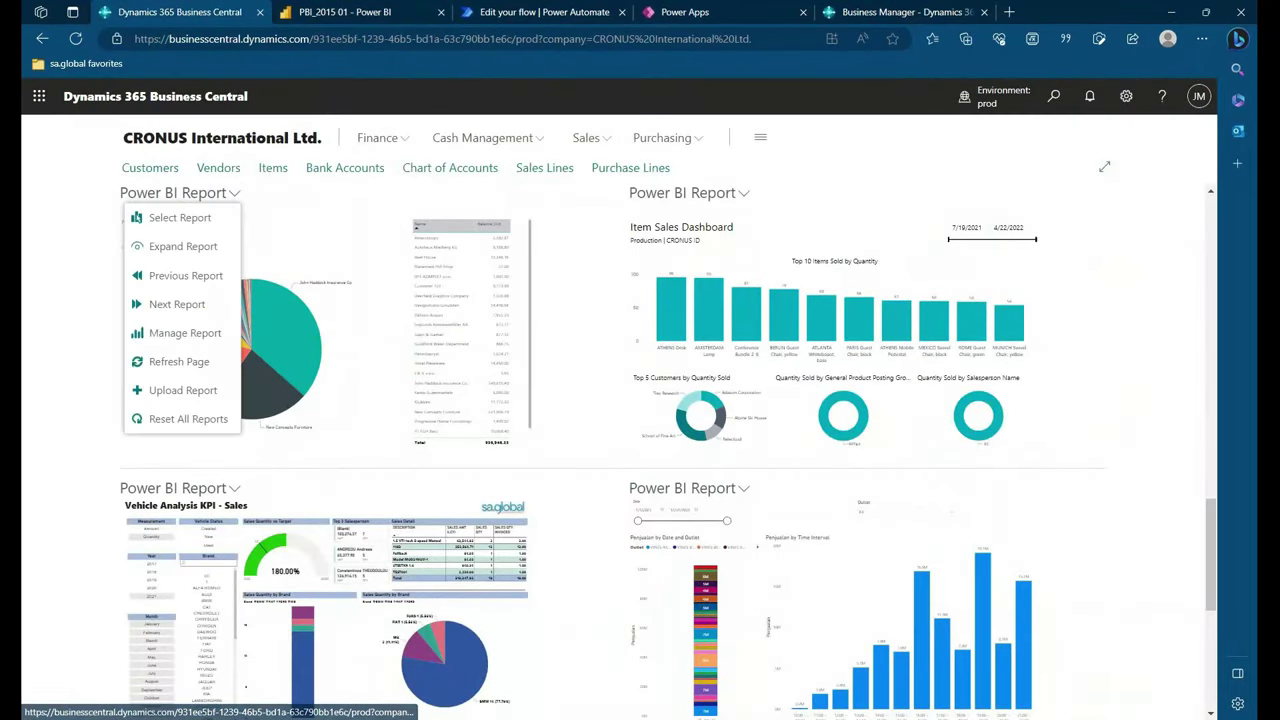
click(181, 220)
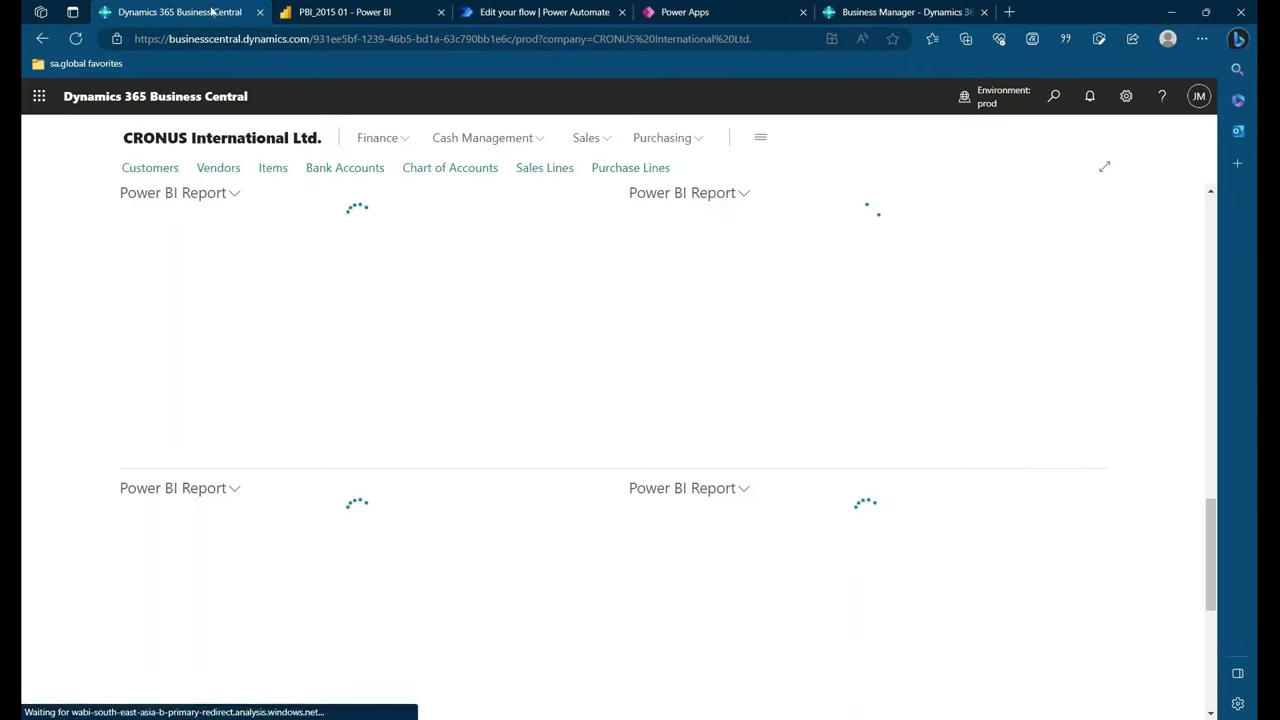
click(831, 599)
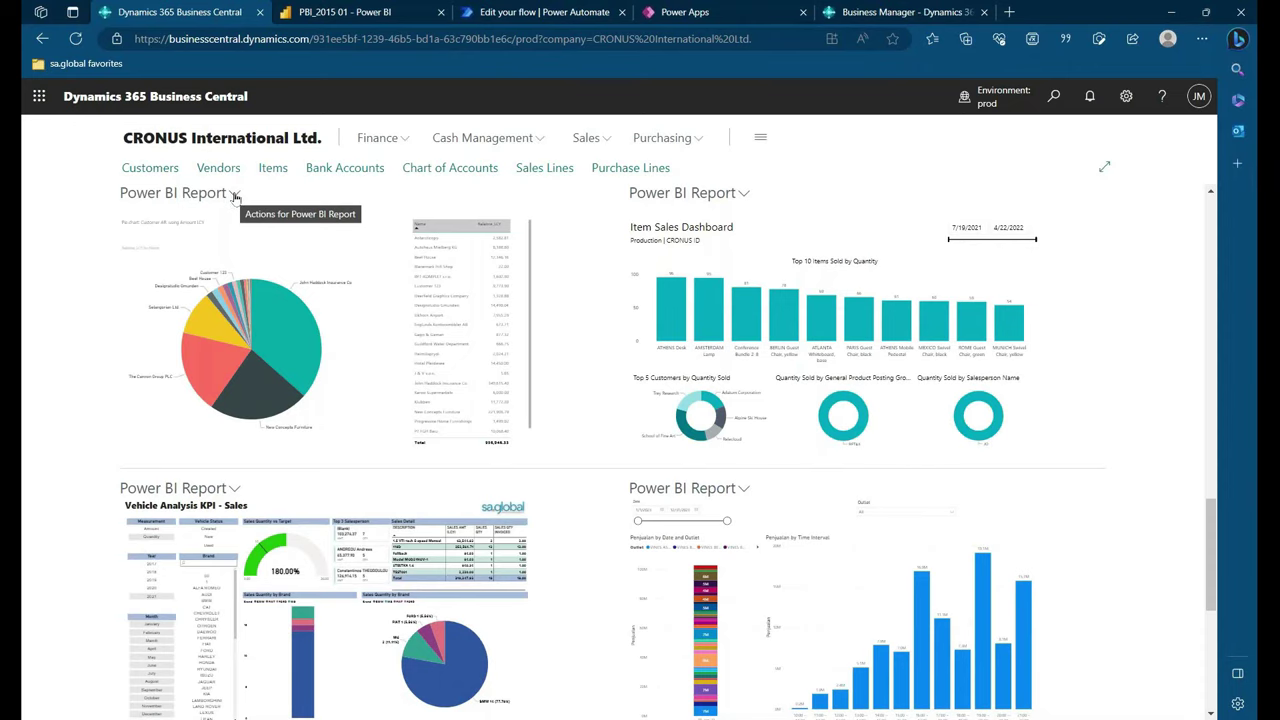
click(234, 196)
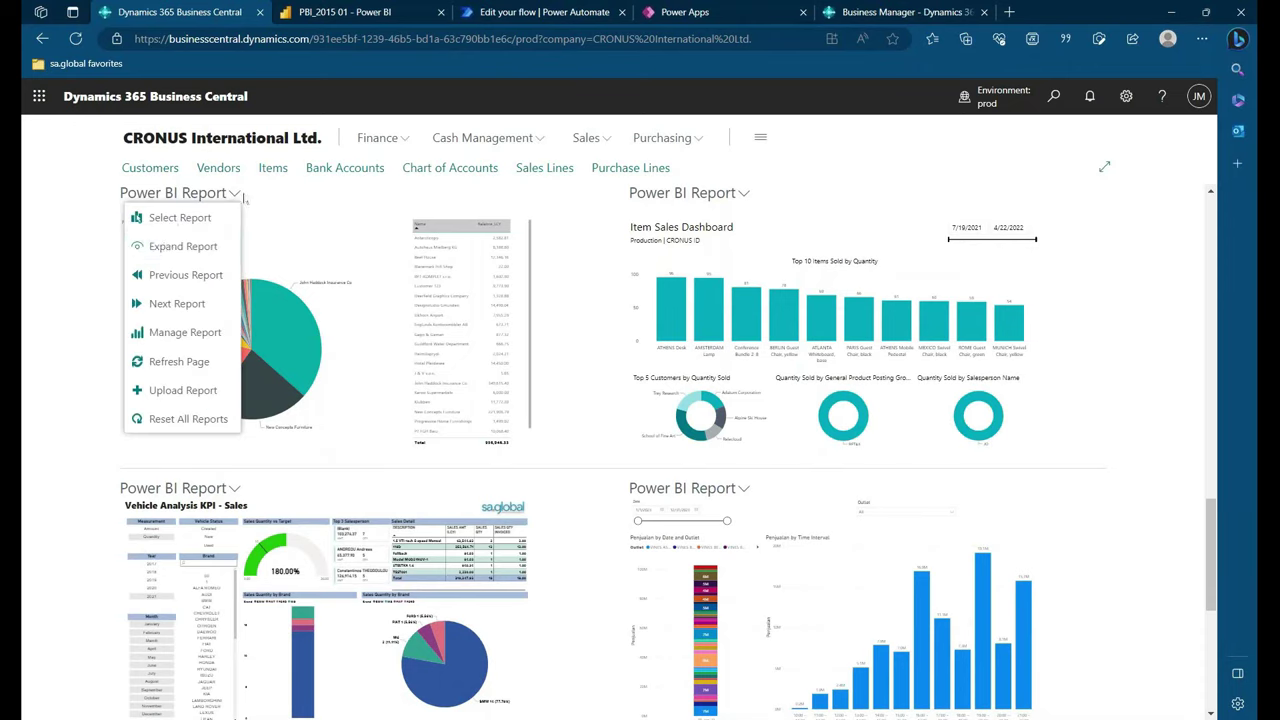
click(175, 246)
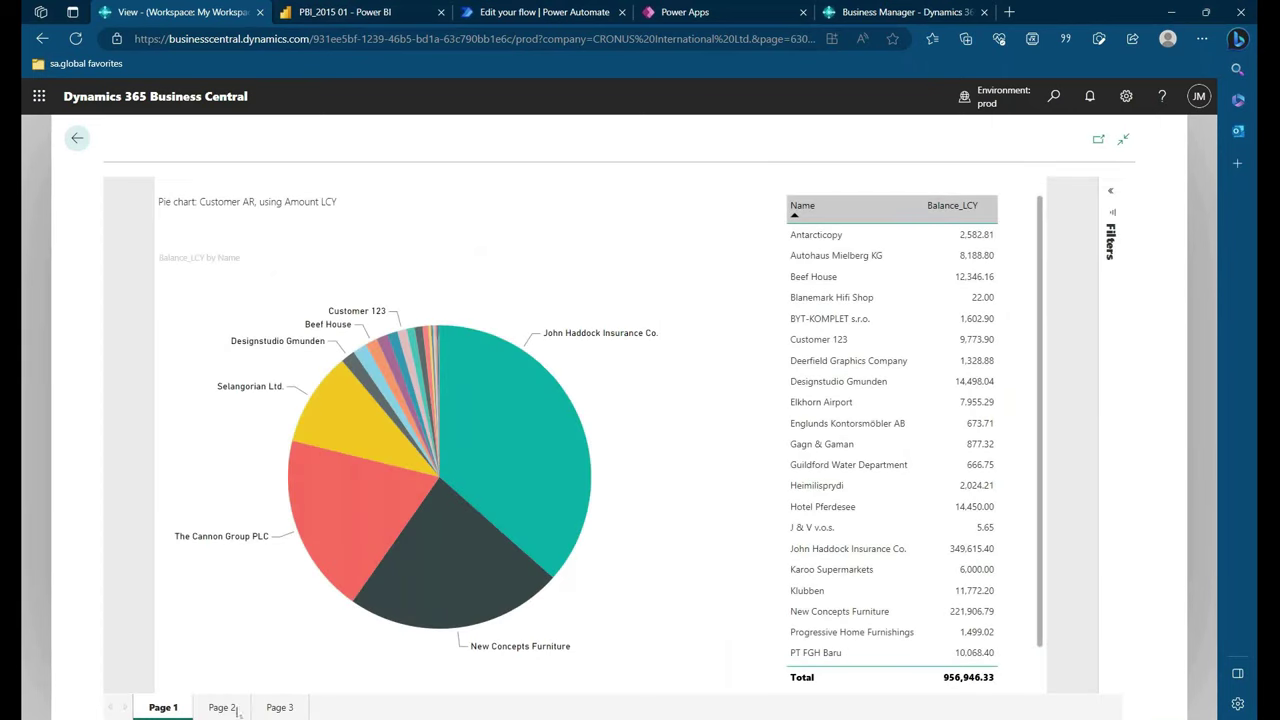
- Highlight BYT-KOMPLET s.r.o., New Concepts Furniture and John Haddock Insurance Co. in the pie chart
click(276, 708)
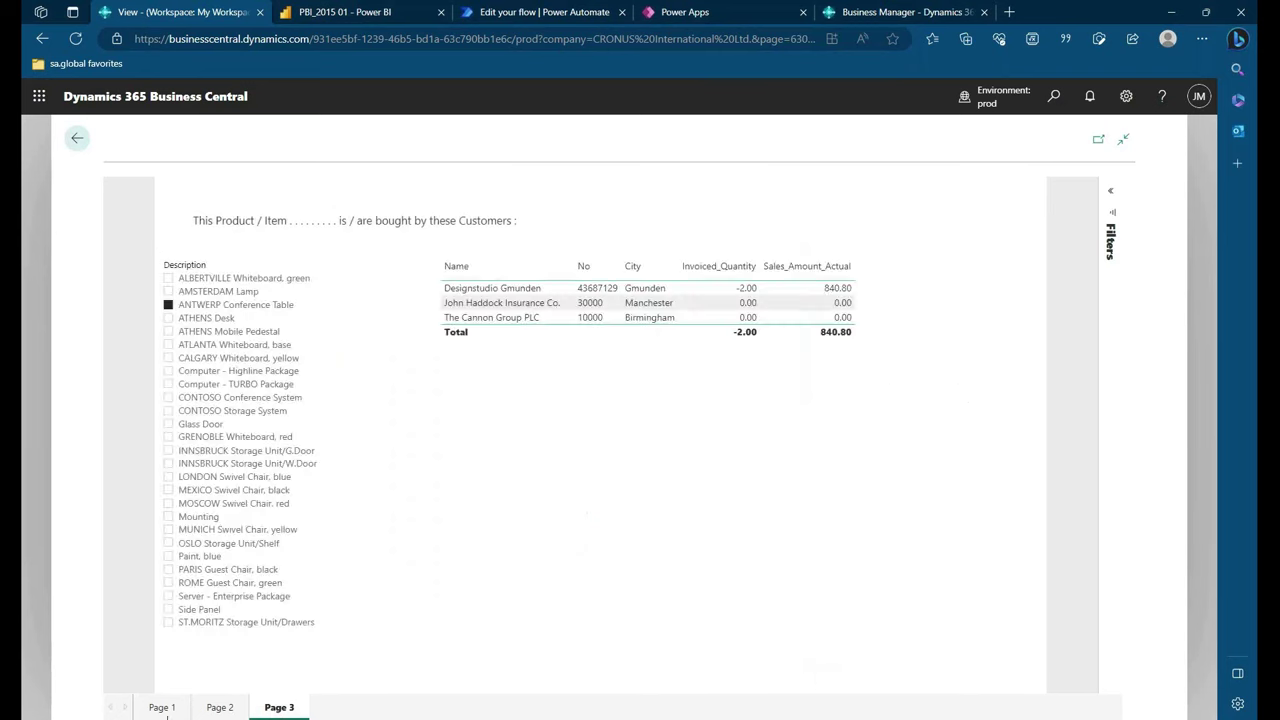
click(161, 708)
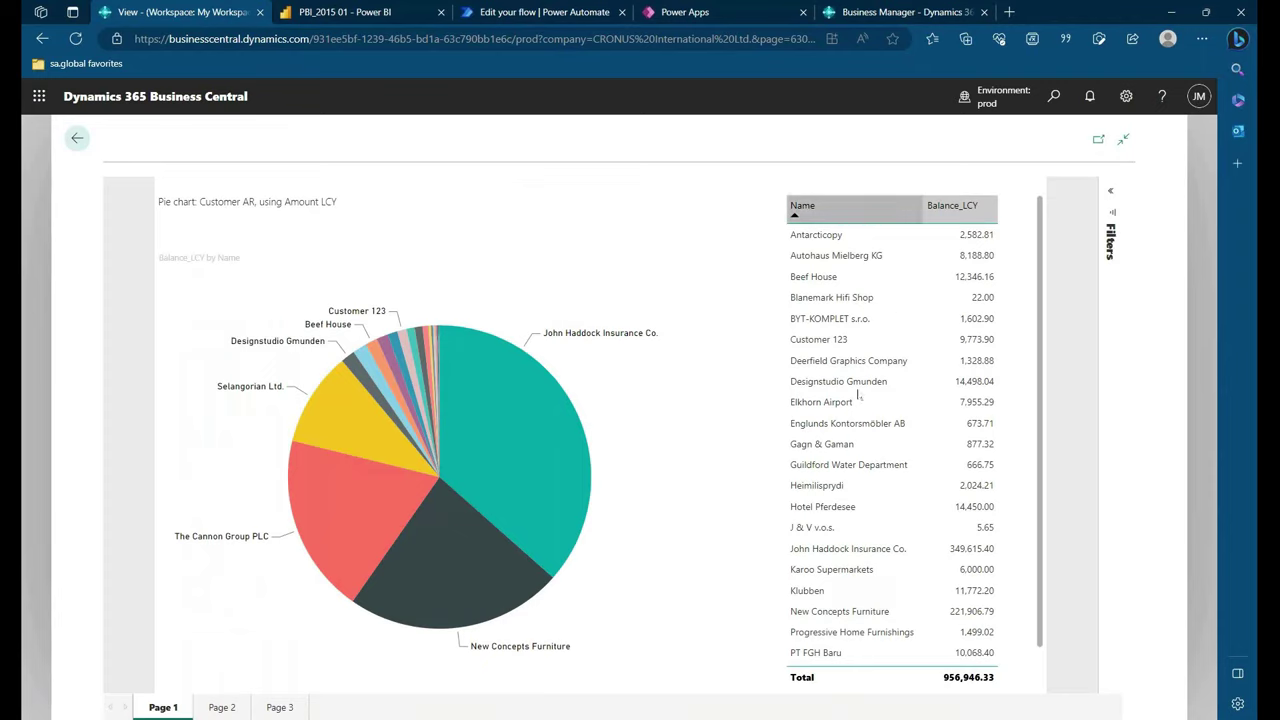
click(829, 320)
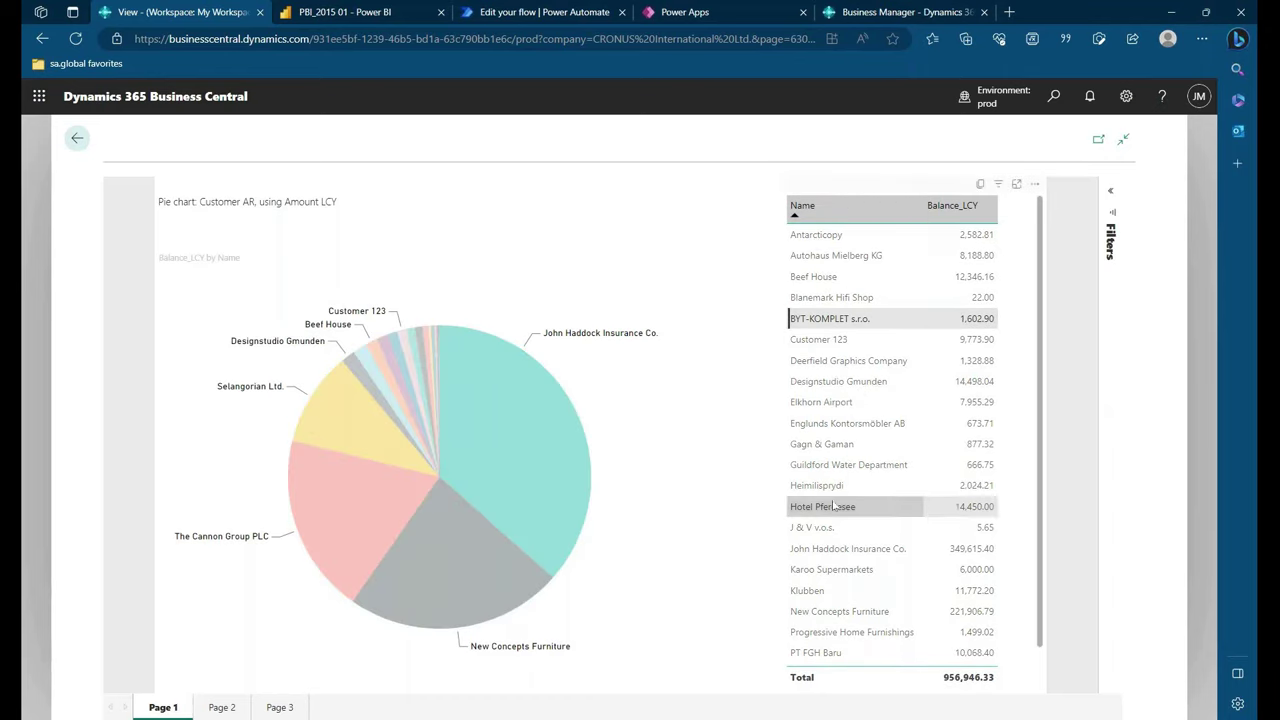
click(835, 613)
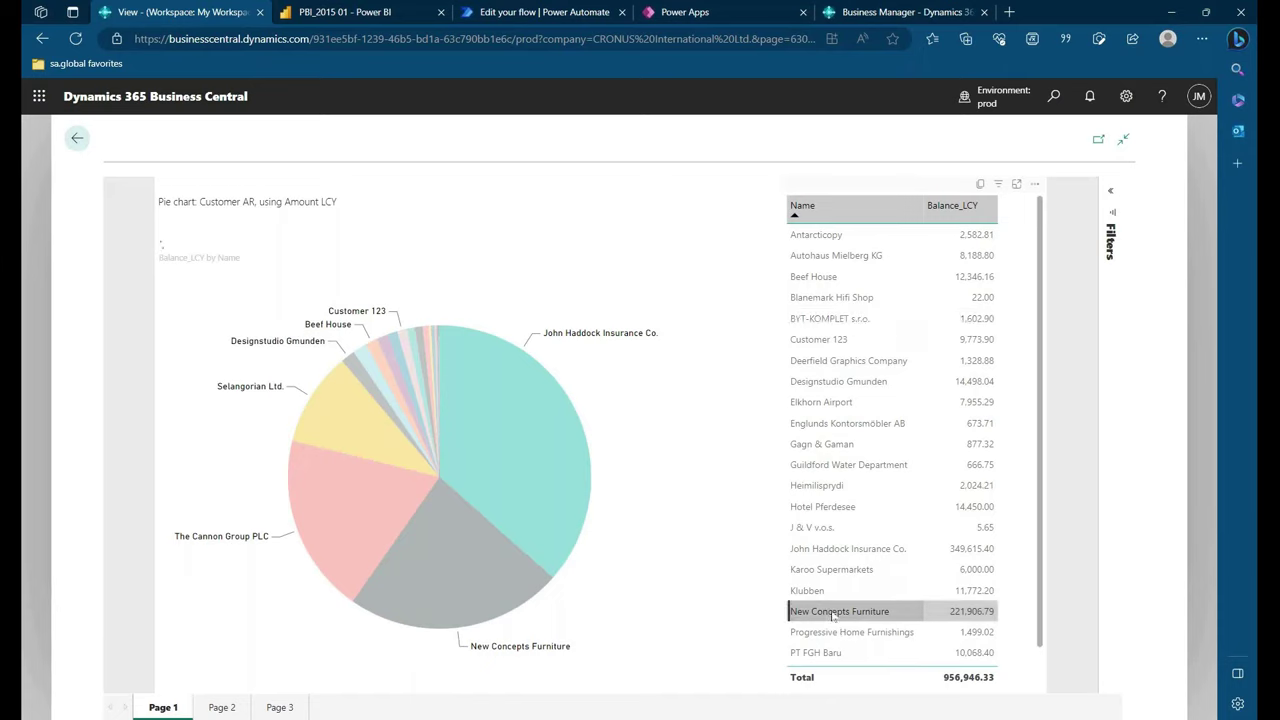
click(820, 550)
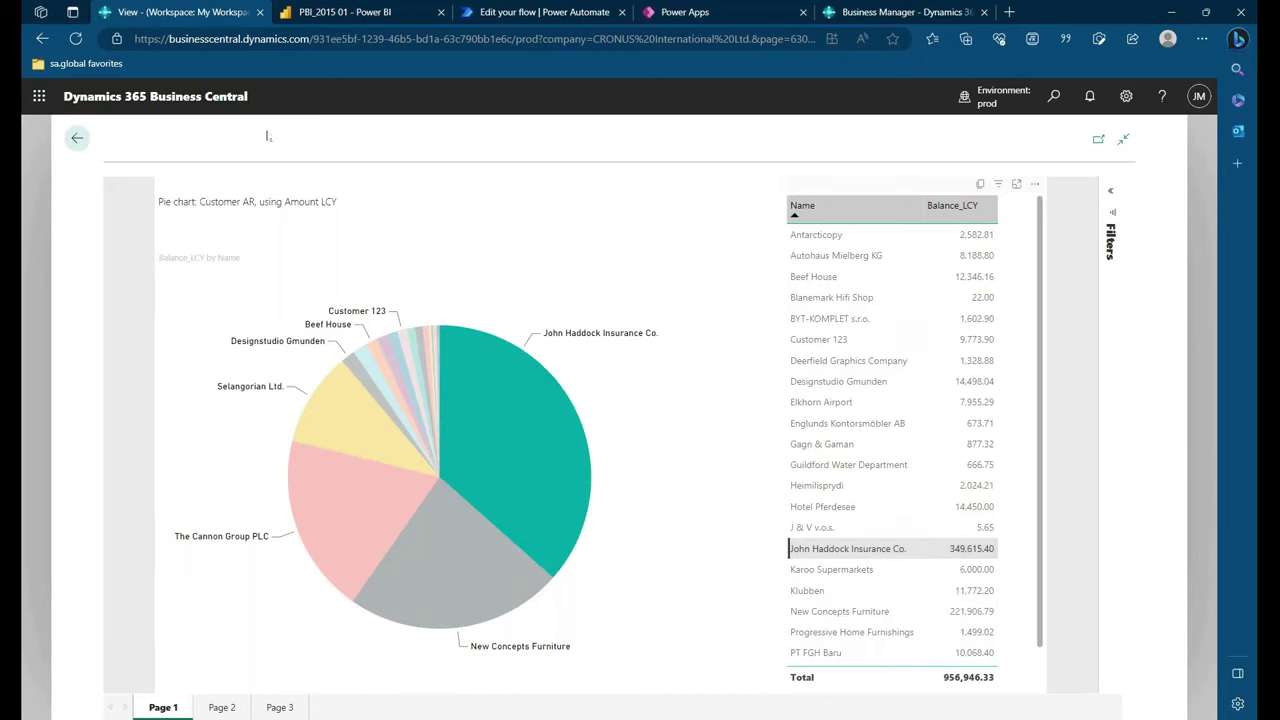
- On Page 3, filter to CALGARY Whiteboard, yellow, then Computer - TURBO Package
click(280, 707)
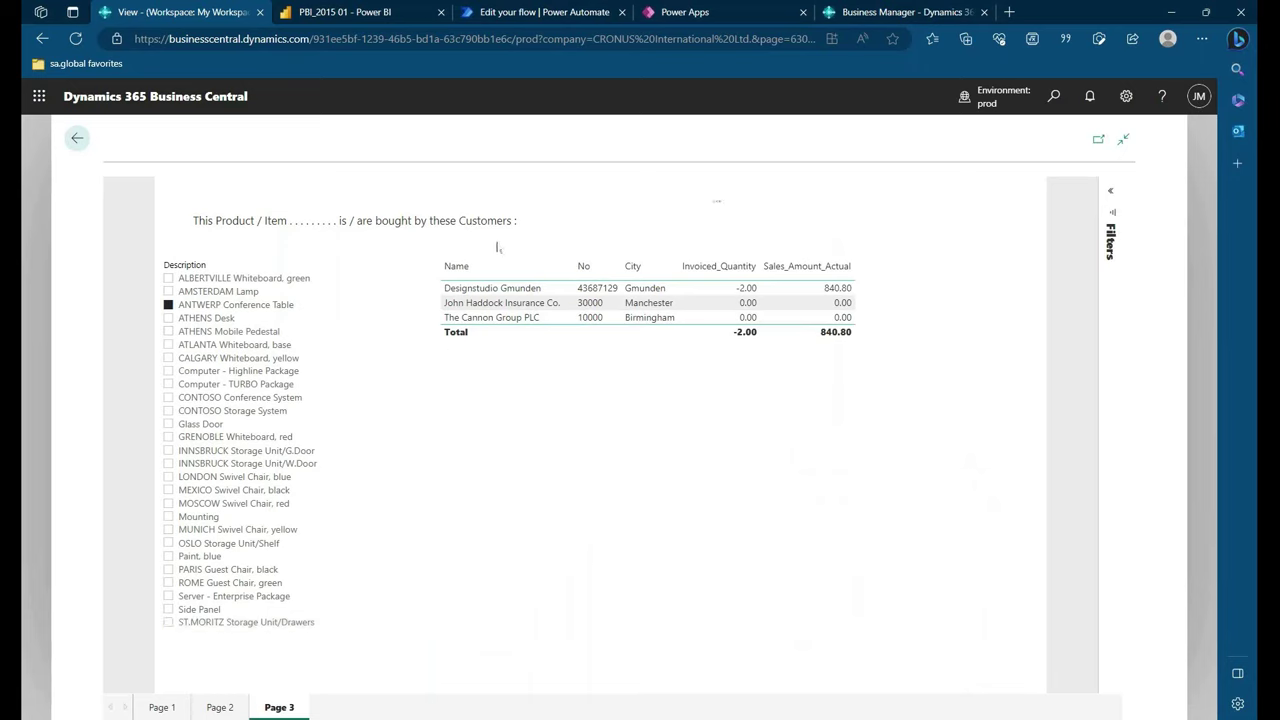
click(186, 360)
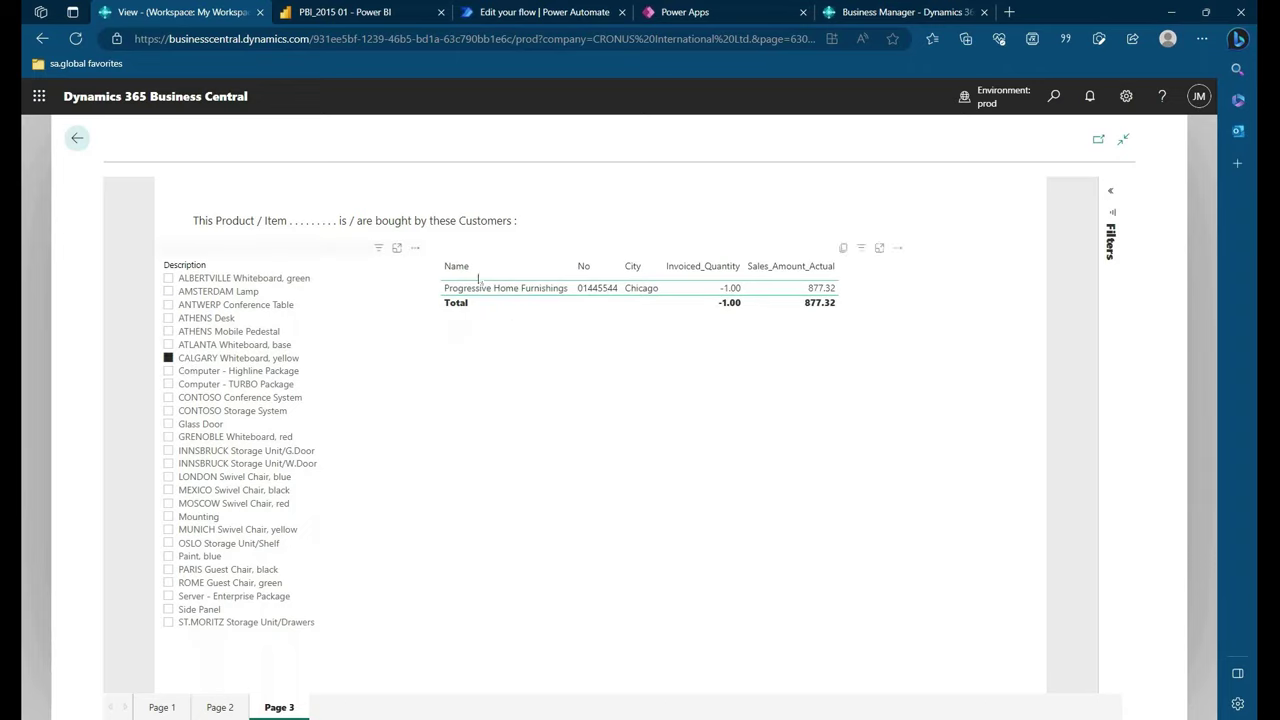
click(200, 386)
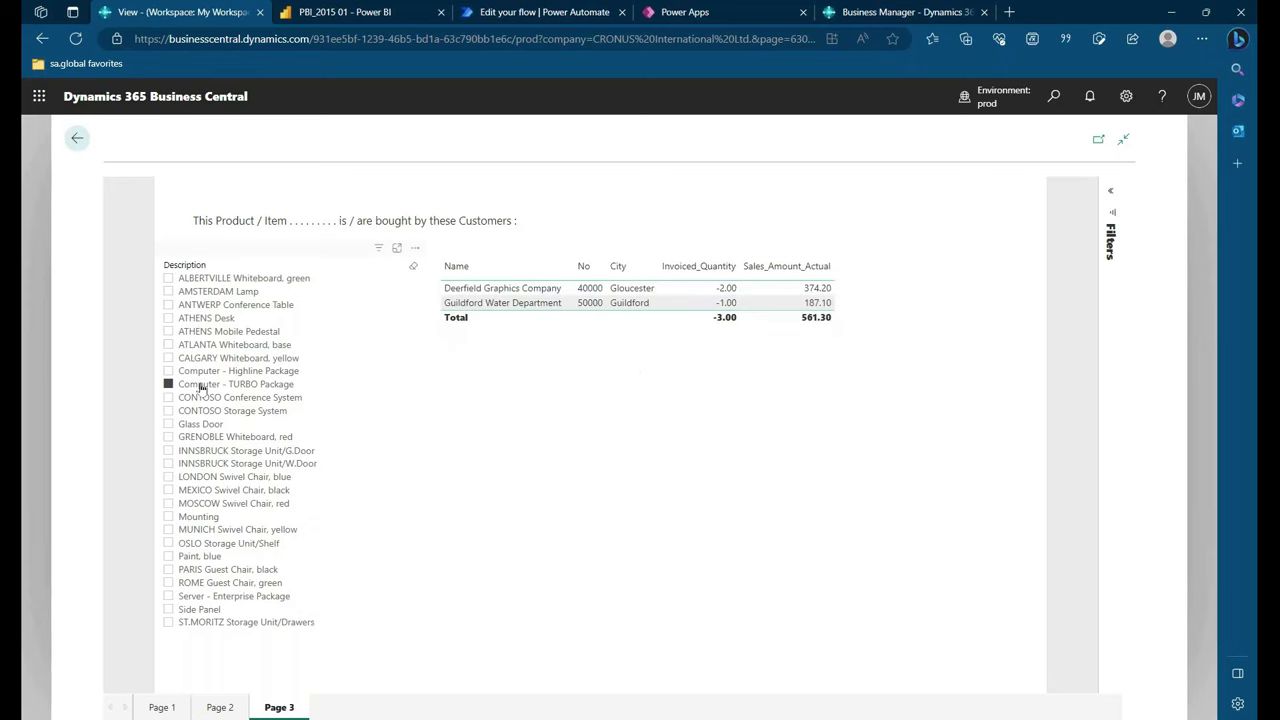
- Expand the Item Sales Dashboard report, view its Item Sales page, and return to the role center
click(78, 139)
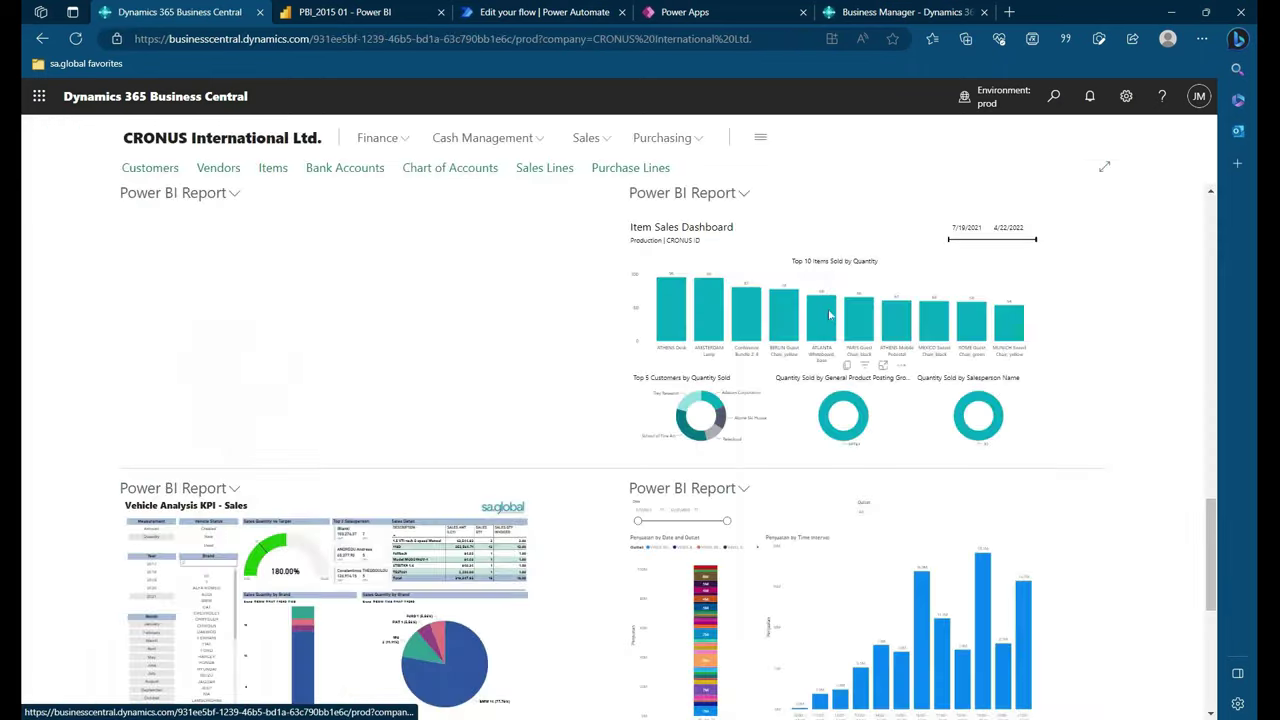
click(742, 193)
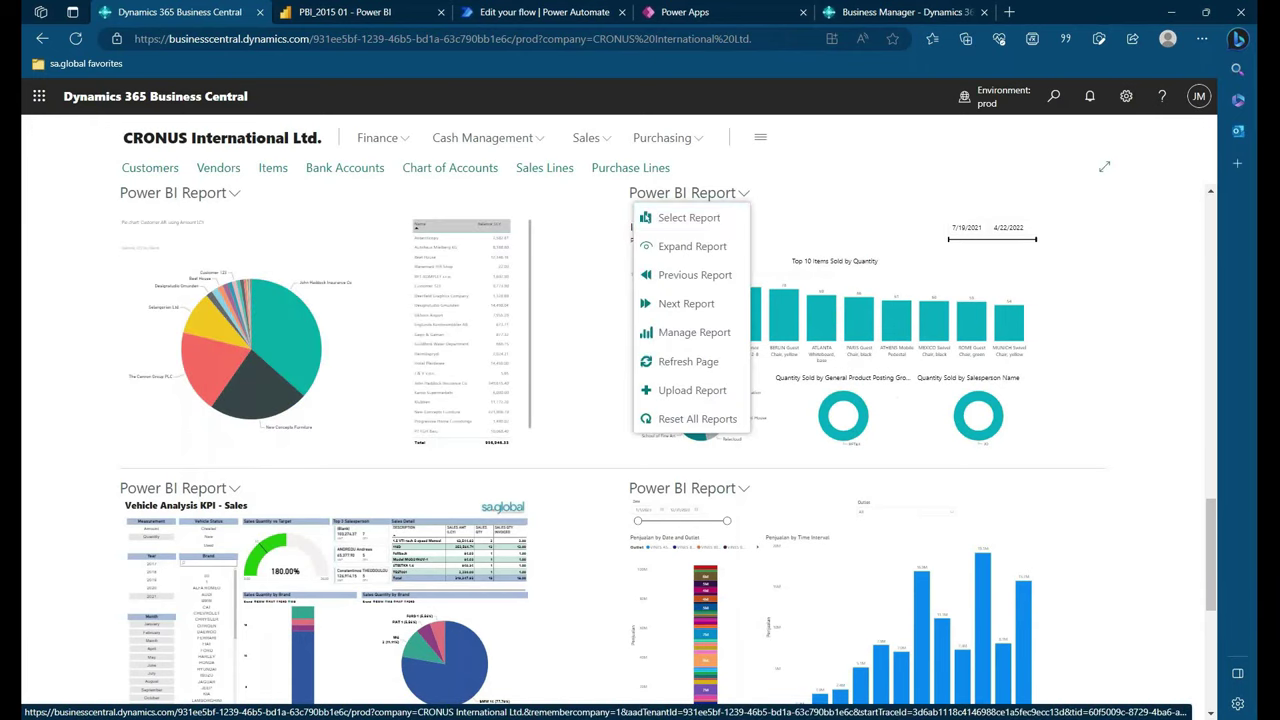
click(692, 246)
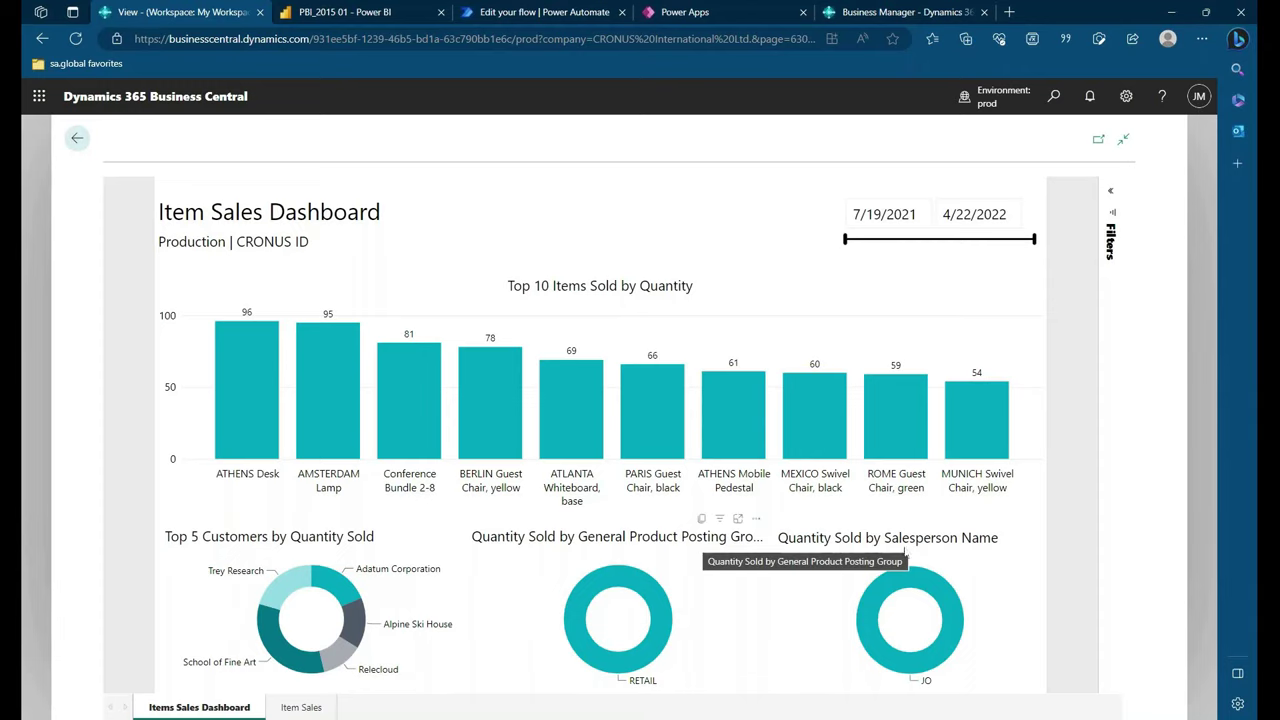
click(301, 707)
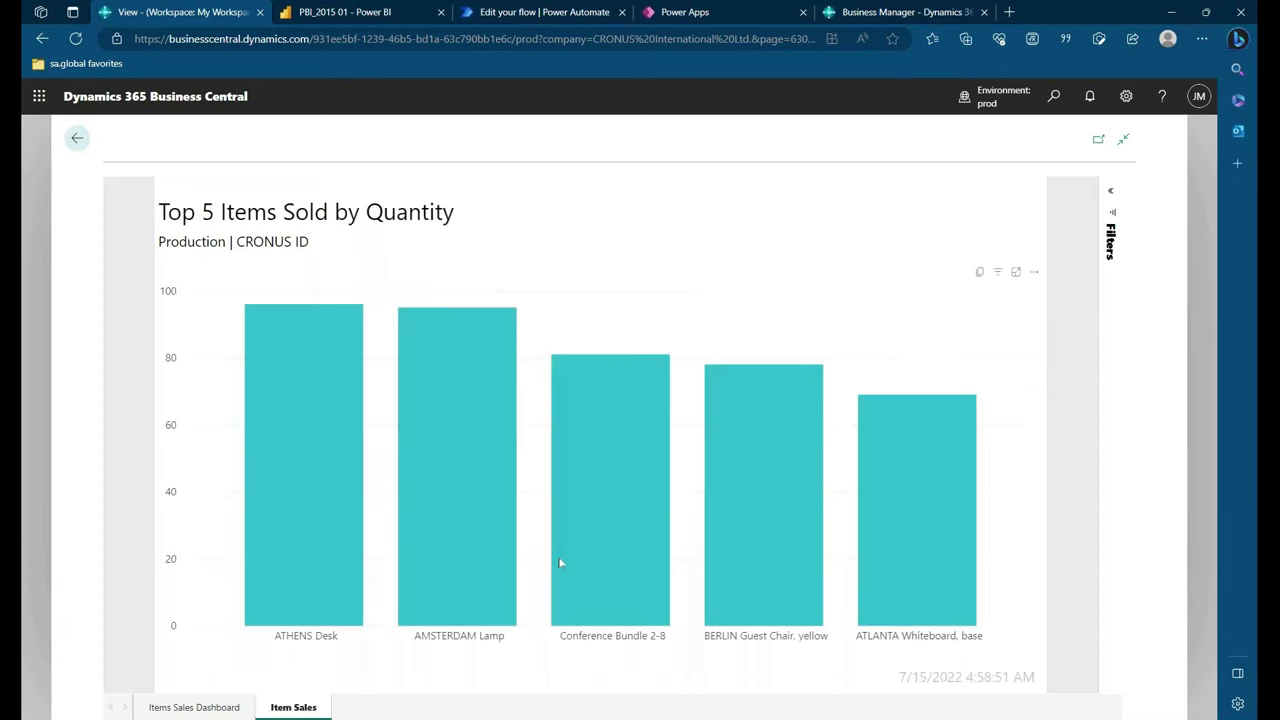
click(77, 138)
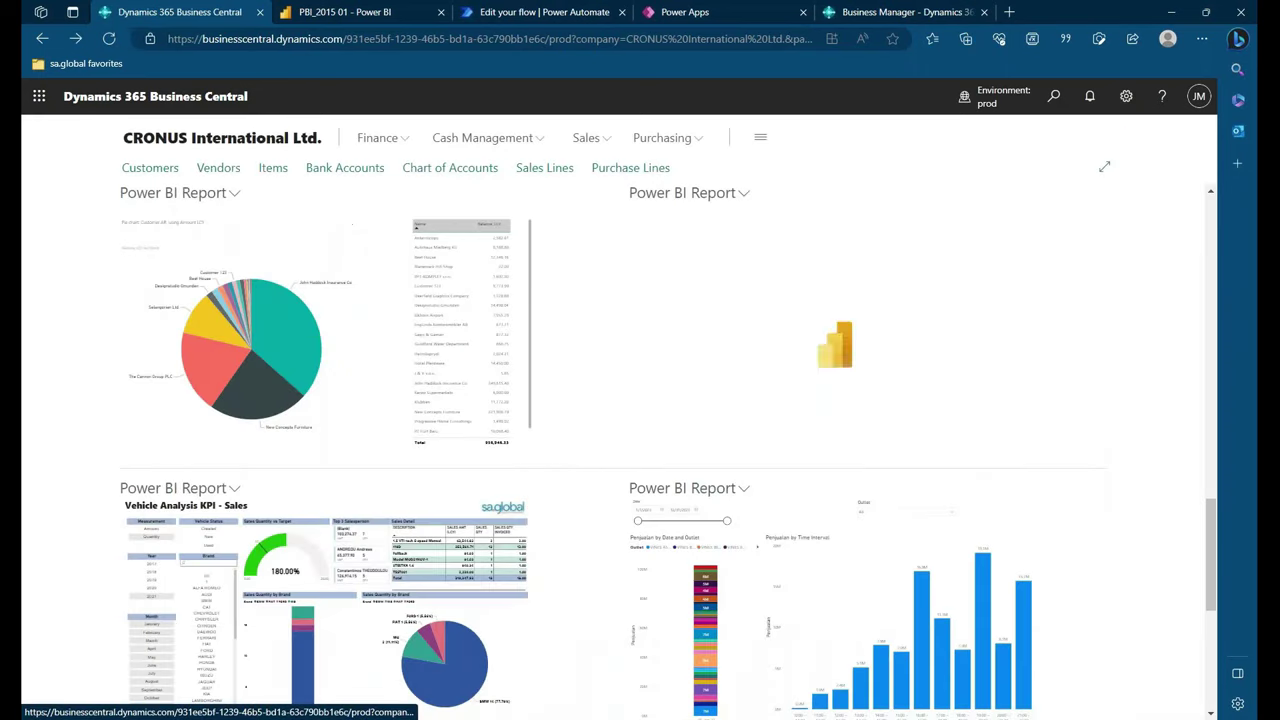
- Expand the Vehicle Analysis KPI - Sales report to a full page
scroll(73, 449, down, 1)
scroll(73, 449, down, 2)
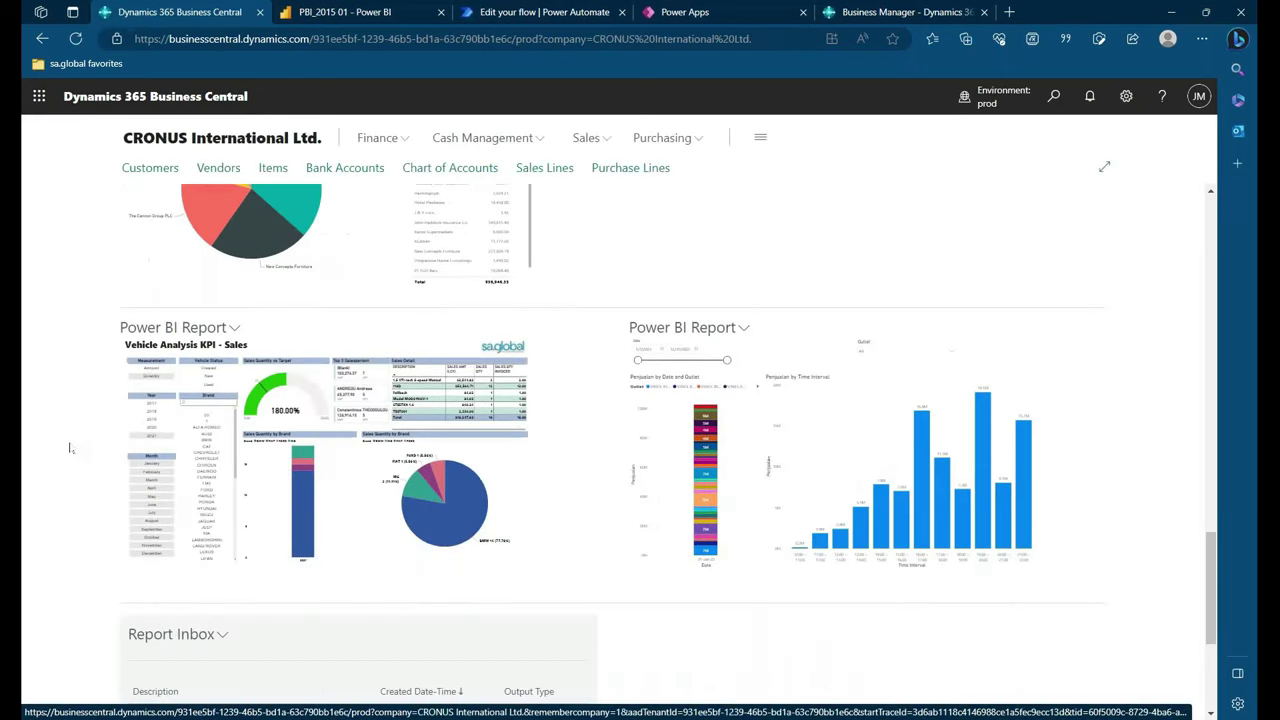
click(235, 331)
click(195, 381)
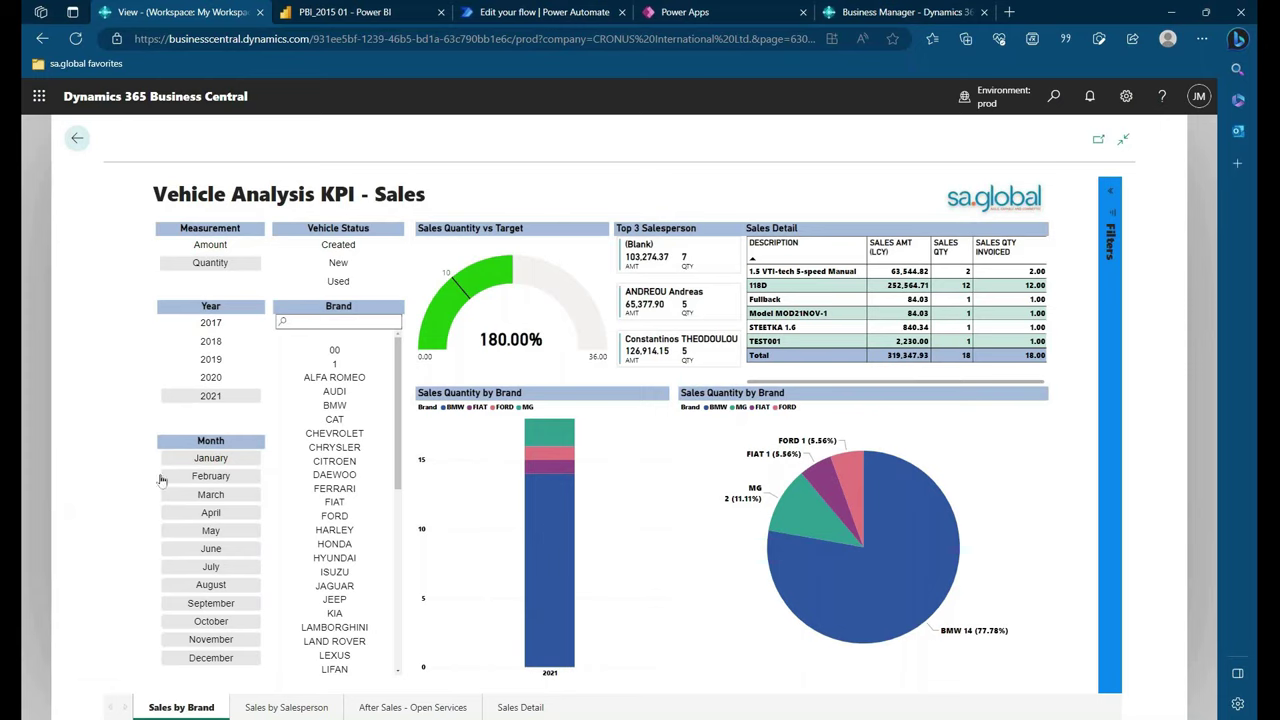
- Deselect December, November and October, reselect October, and toggle the measurement between Amount and Quantity
click(218, 659)
click(213, 641)
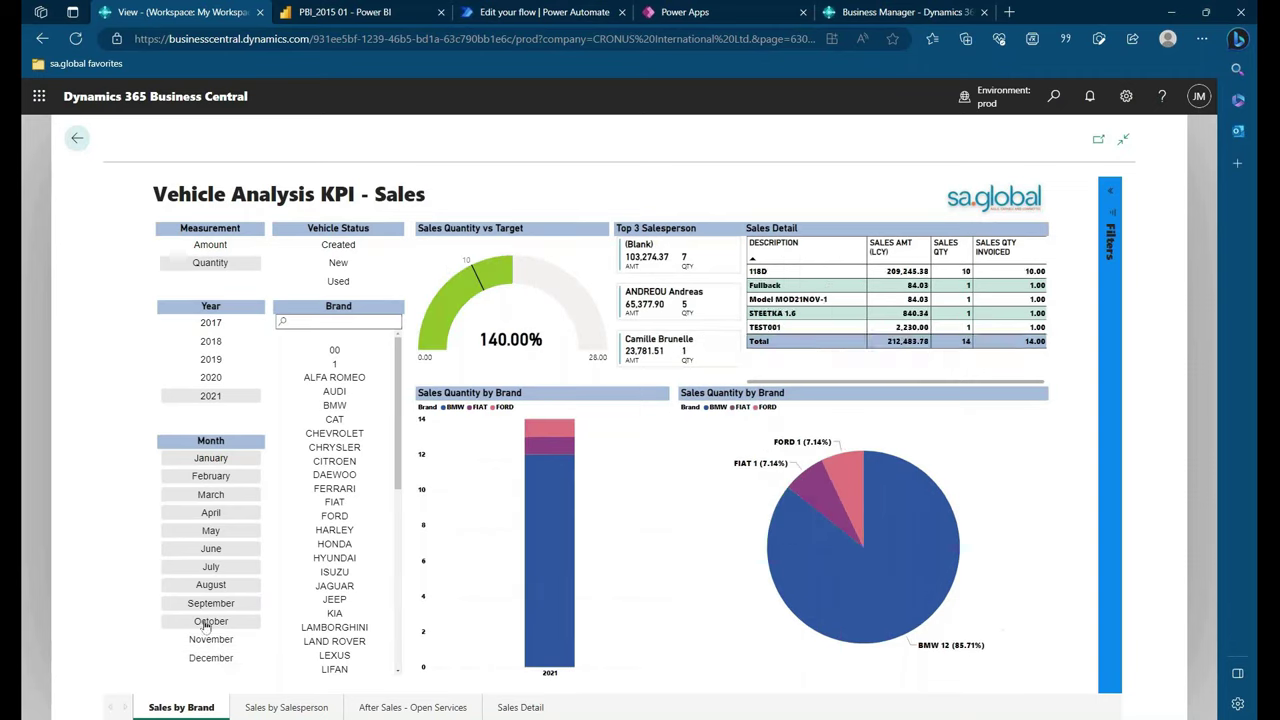
click(208, 622)
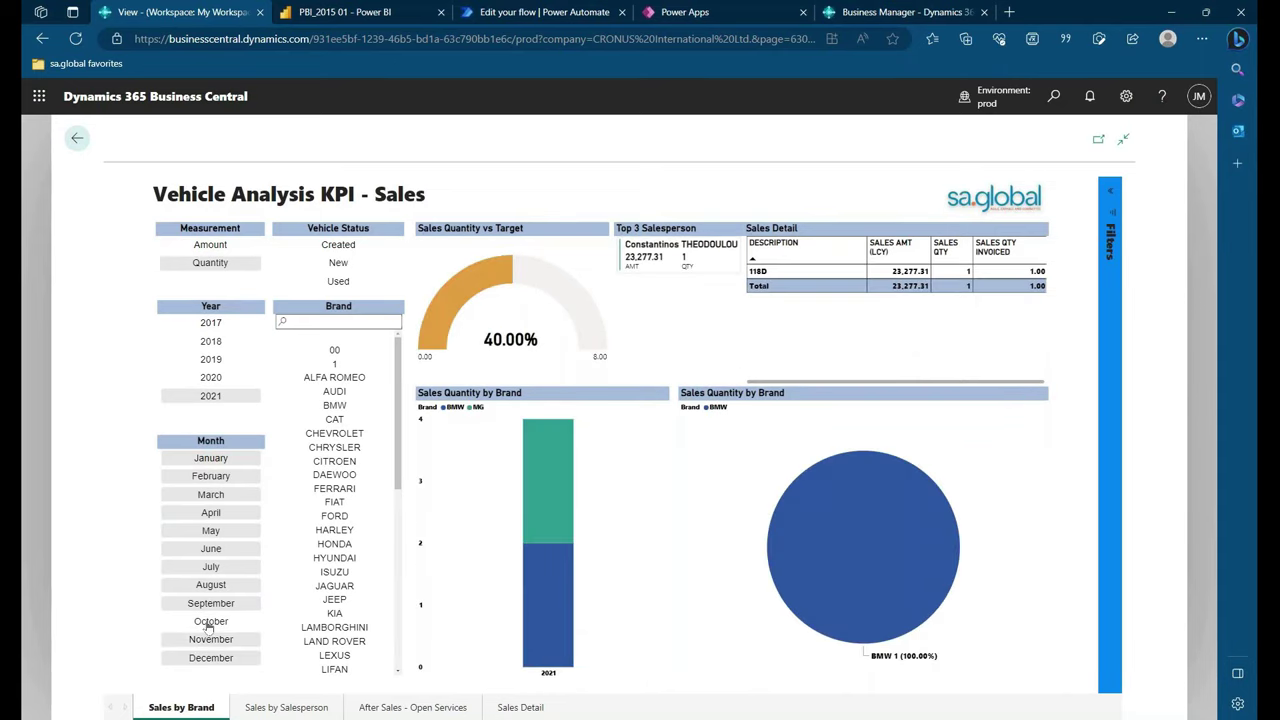
click(208, 623)
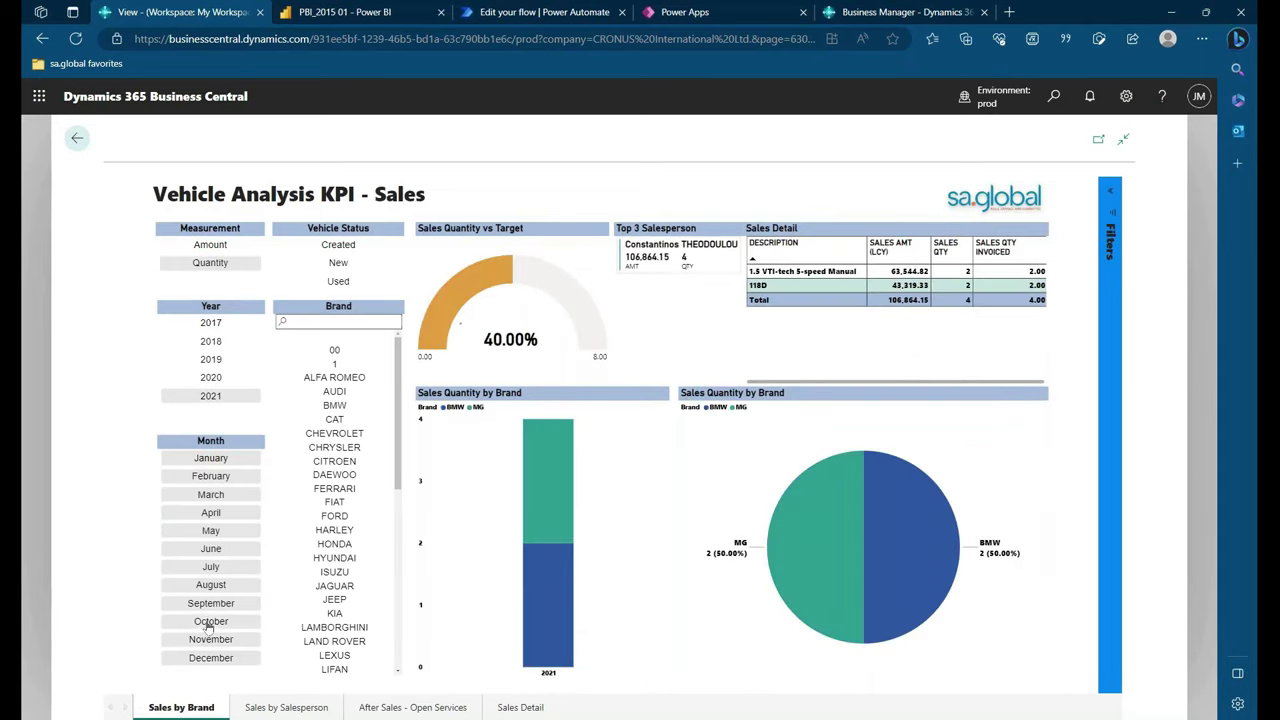
click(209, 249)
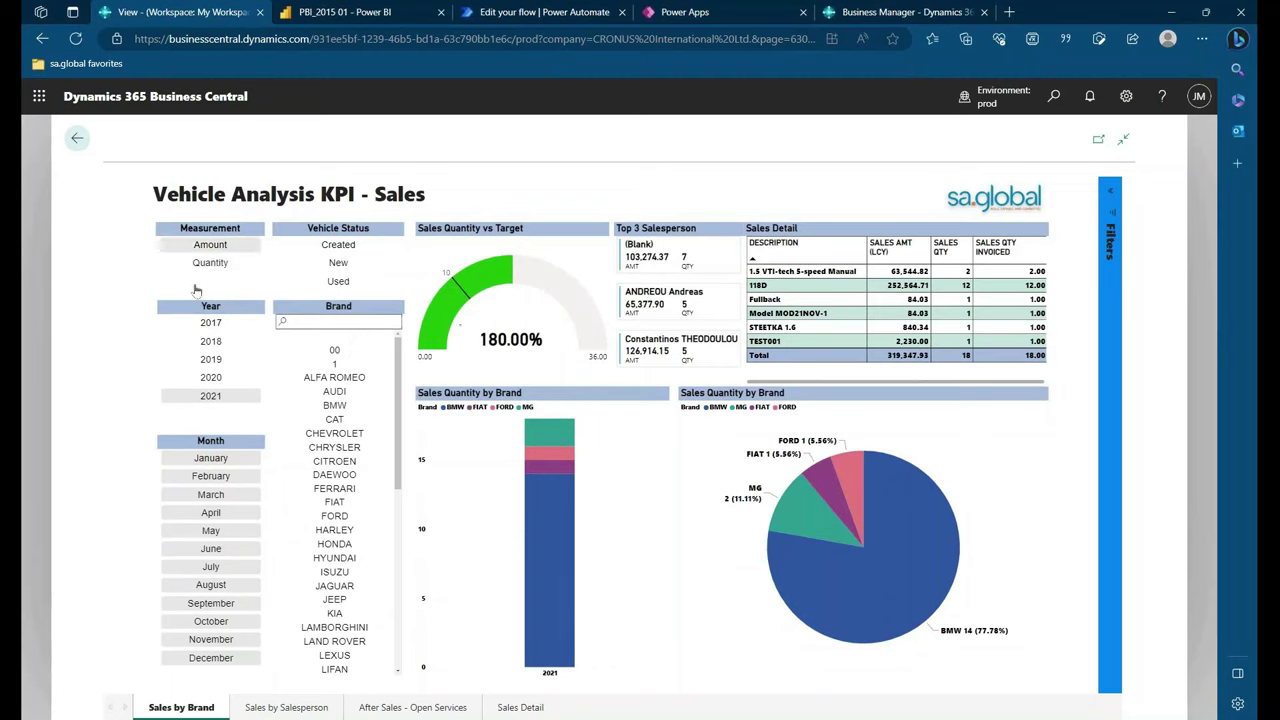
click(208, 264)
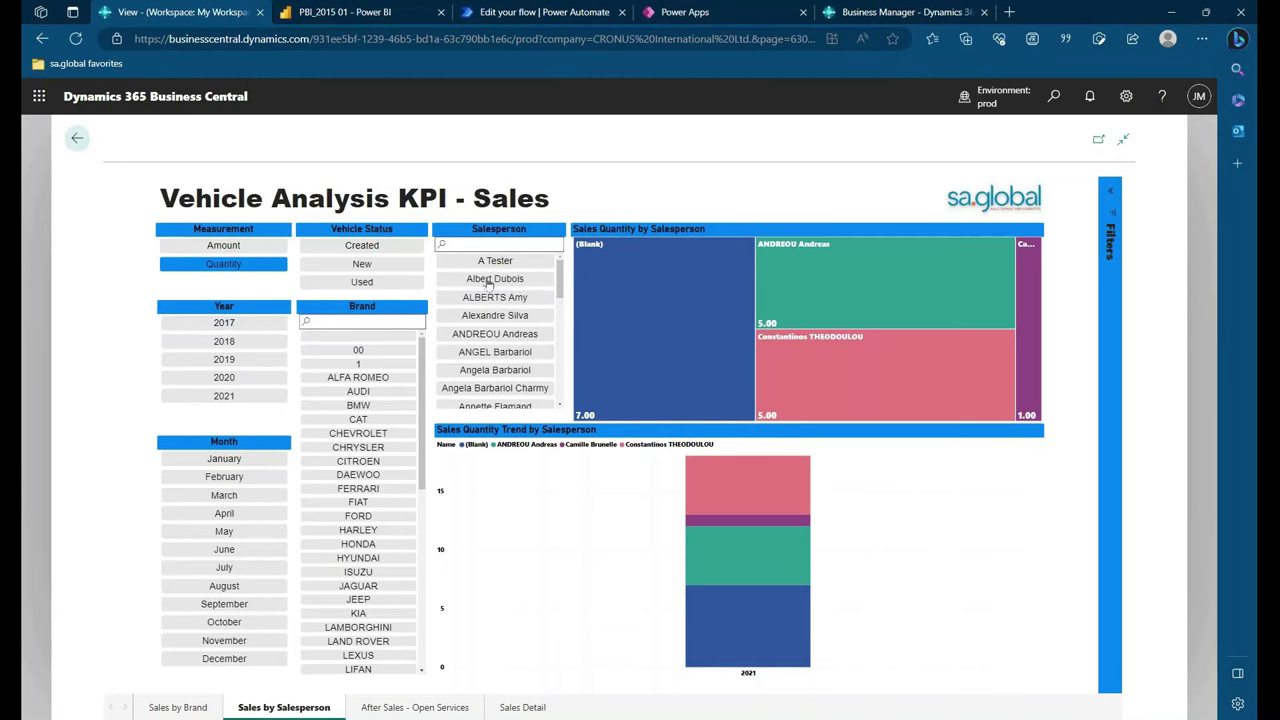
- Filter the salesperson charts to one salesperson, then switch to a different one
click(496, 333)
scroll(500, 345, down, 3)
click(497, 361)
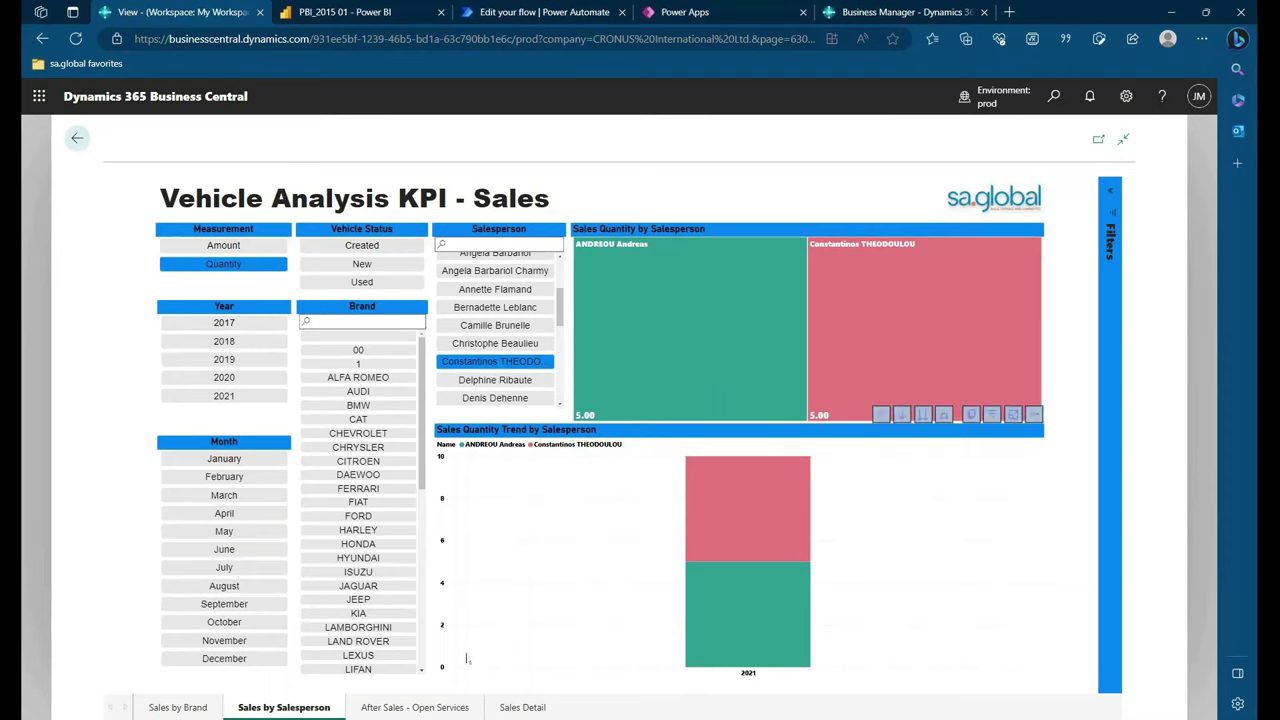
- In Sales Detail, select invoice row PVSI-100322, expand the Filters pane, then go back
click(518, 707)
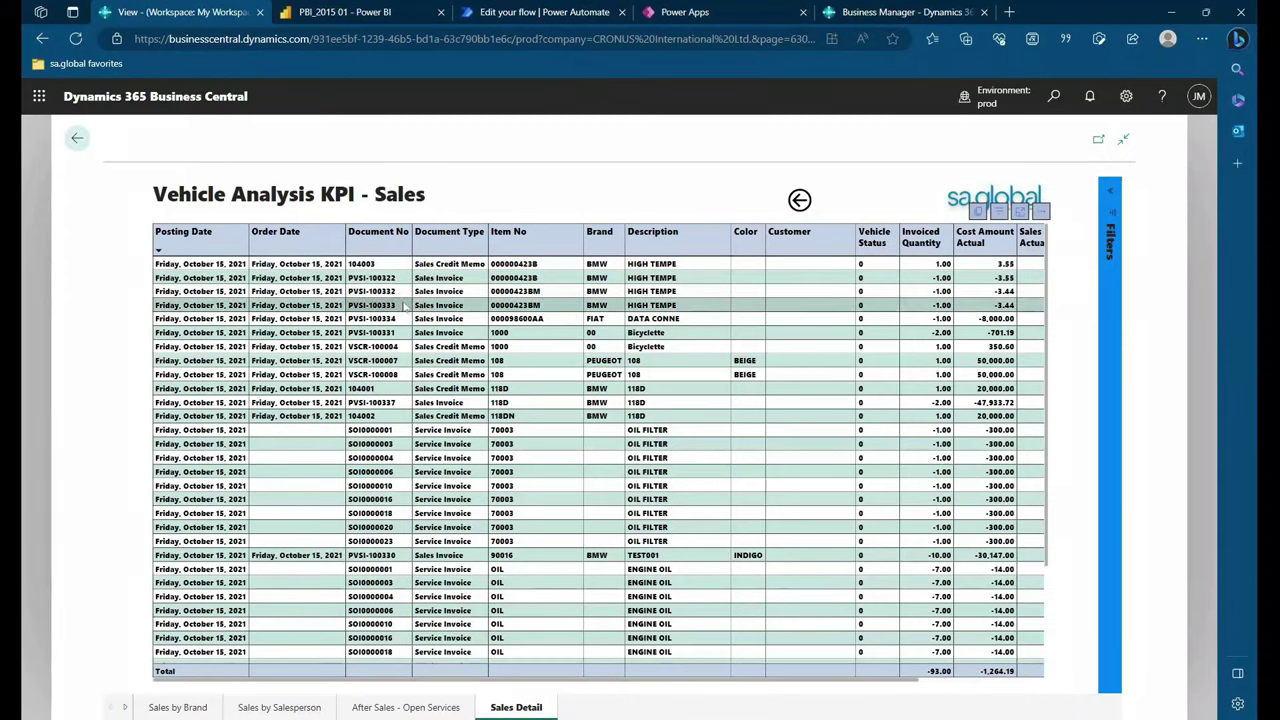
scroll(403, 305, down, 1)
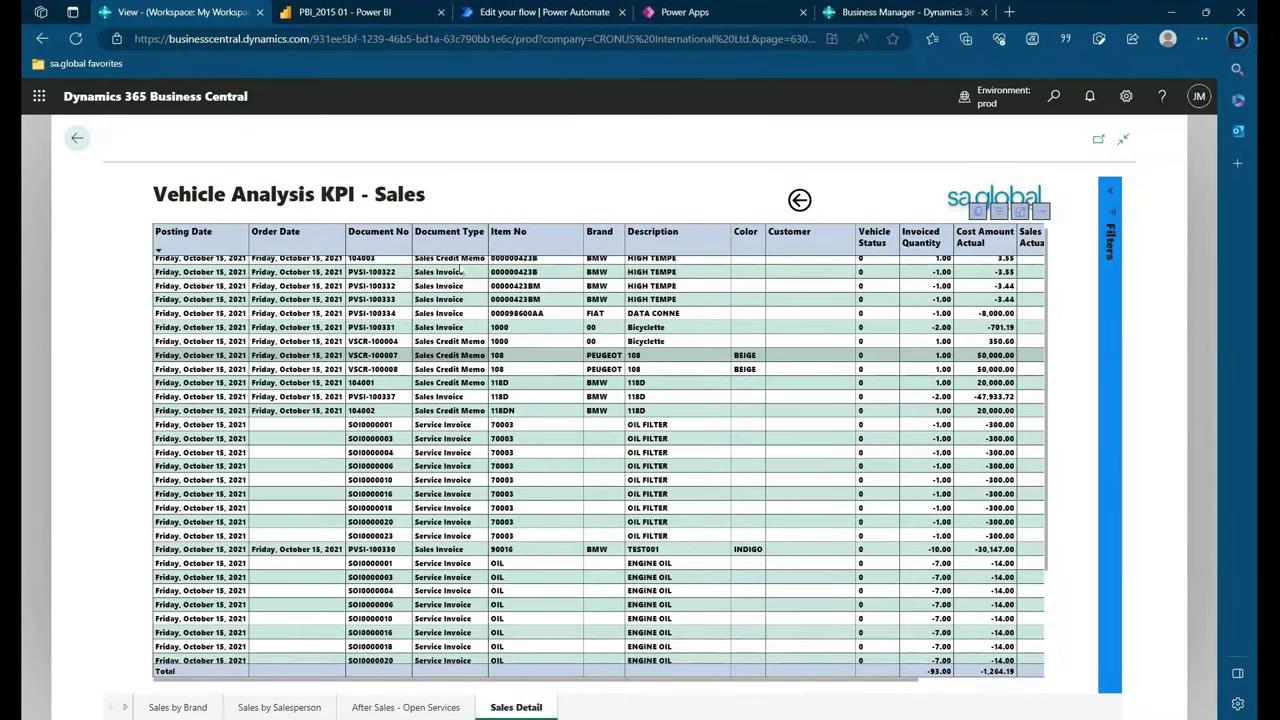
scroll(461, 271, up, 1)
click(456, 280)
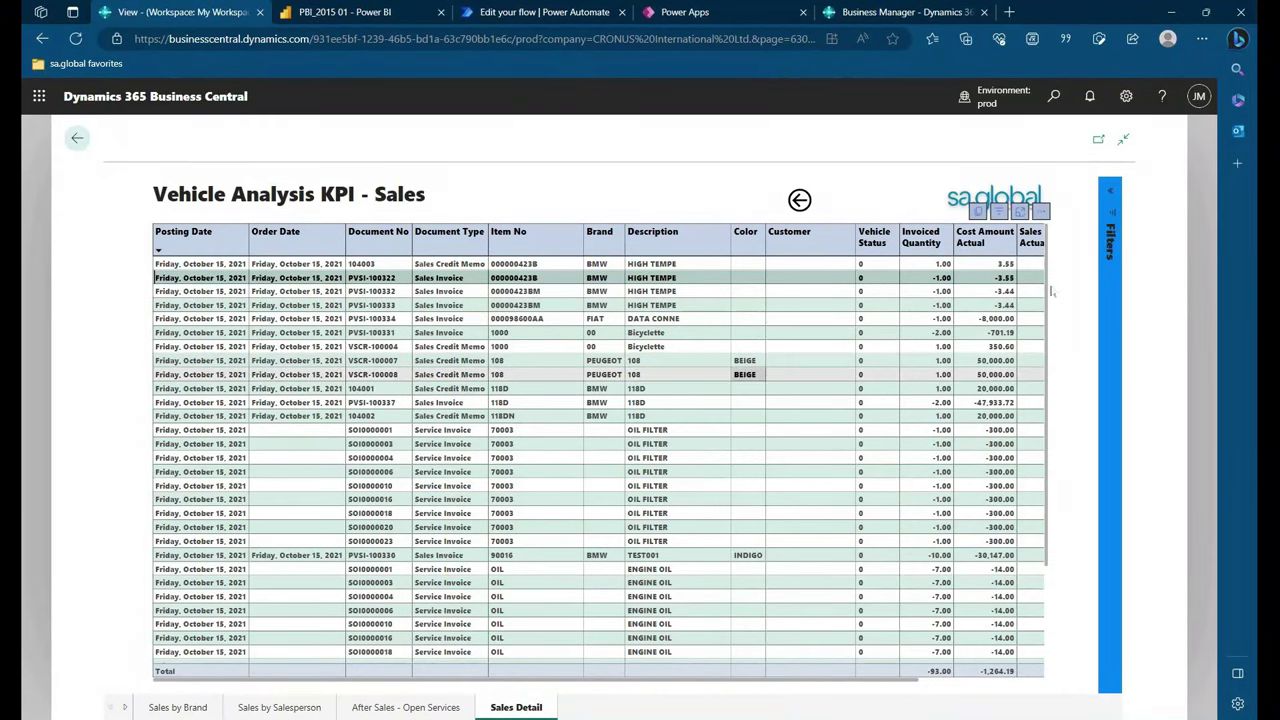
click(1110, 192)
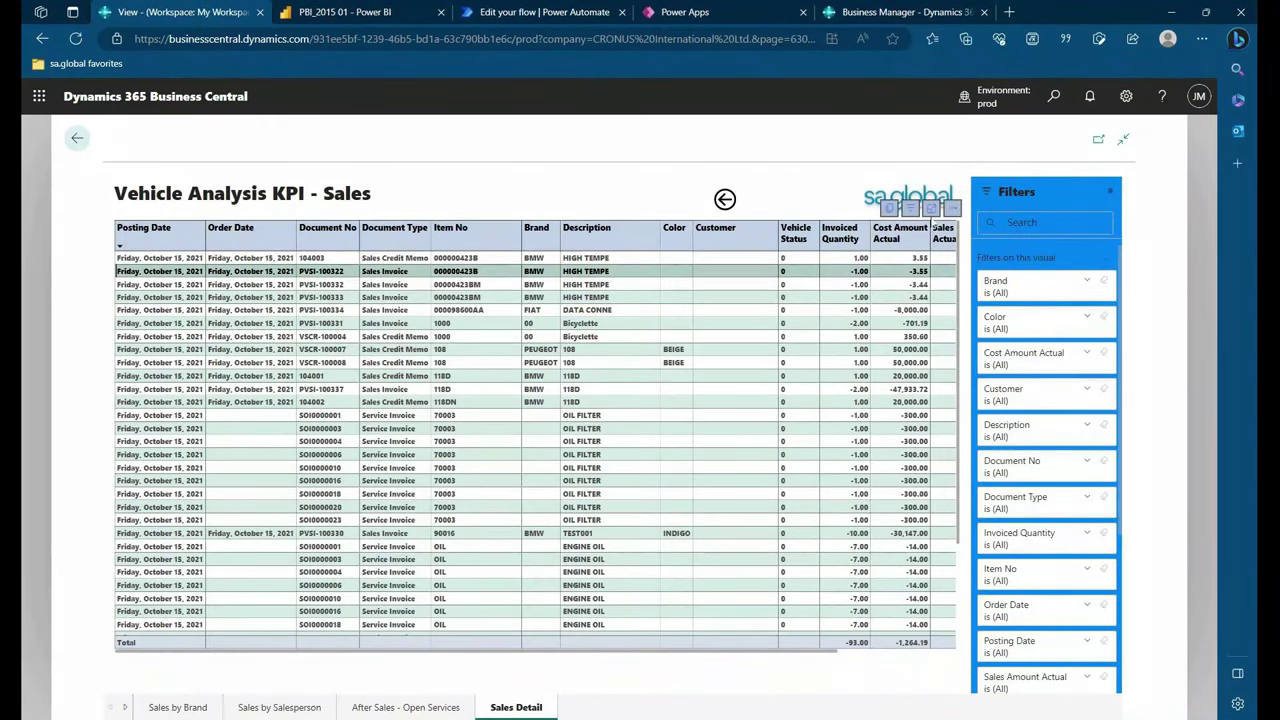
click(77, 138)
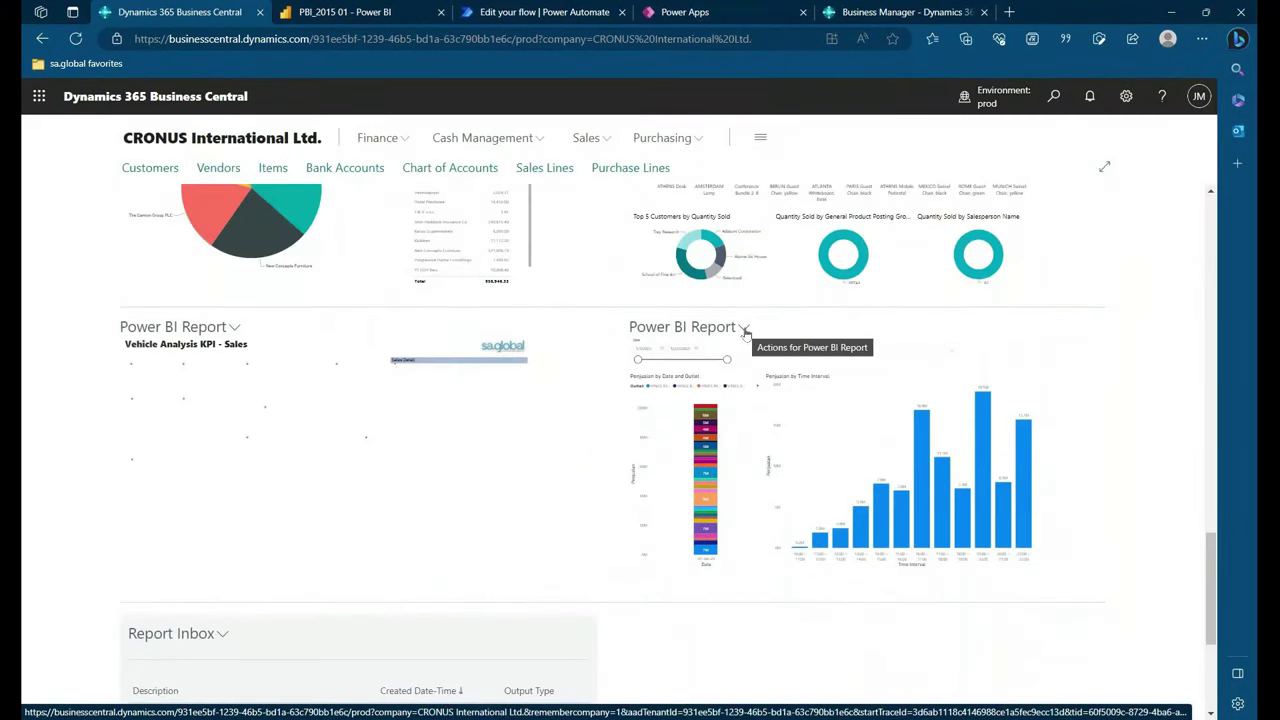
- Expand the Penjualan report, browse outlets keeping all selected, and page the legend to the last outlets
click(689, 638)
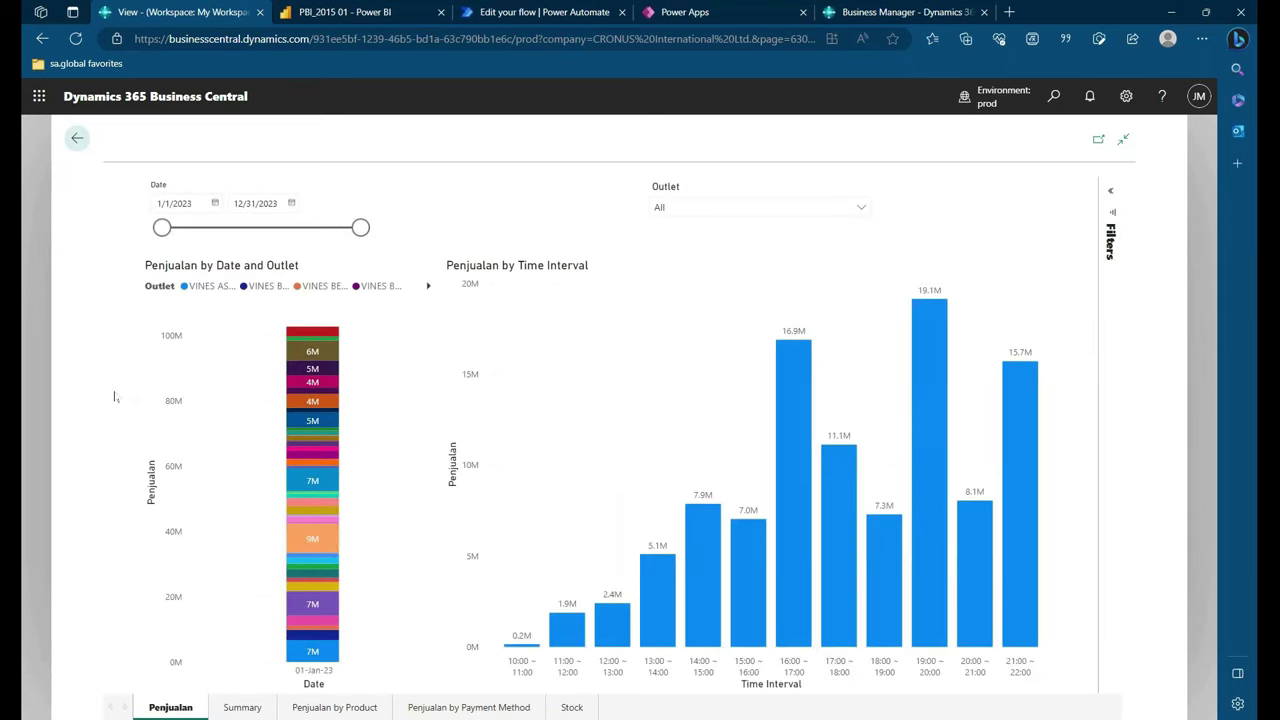
click(860, 208)
scroll(778, 278, down, 5)
scroll(778, 278, down, 5)
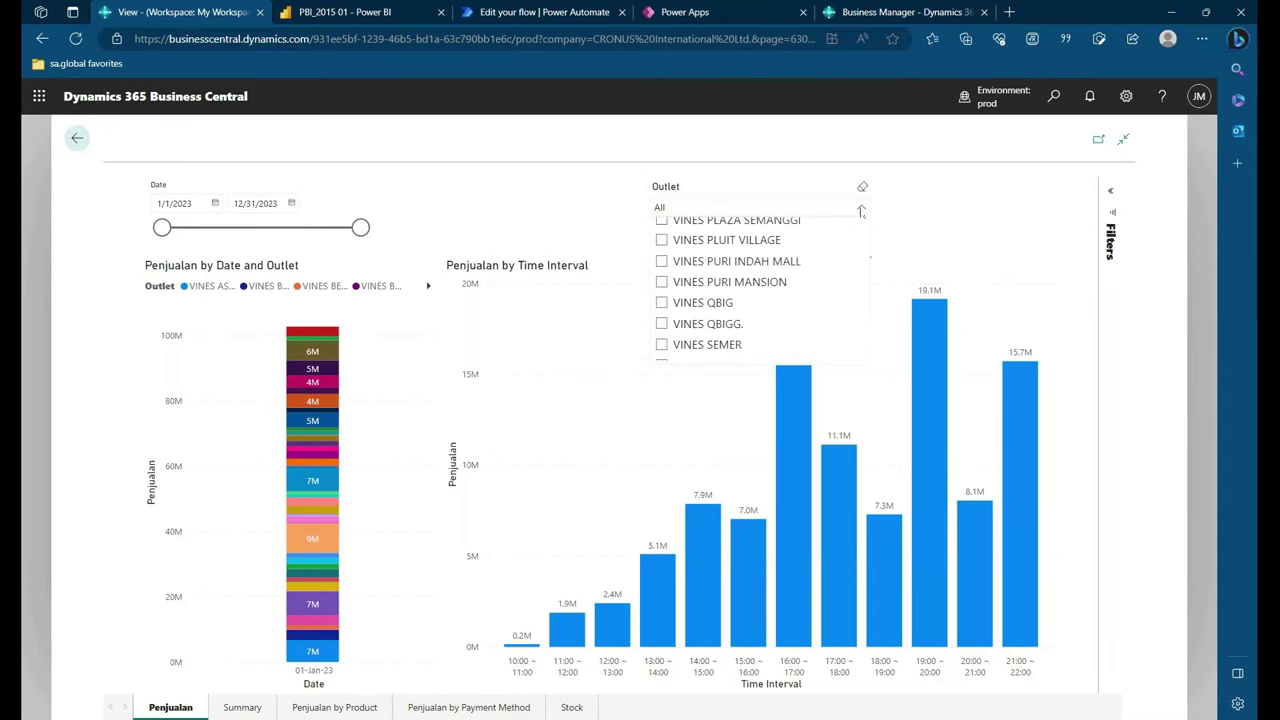
click(860, 207)
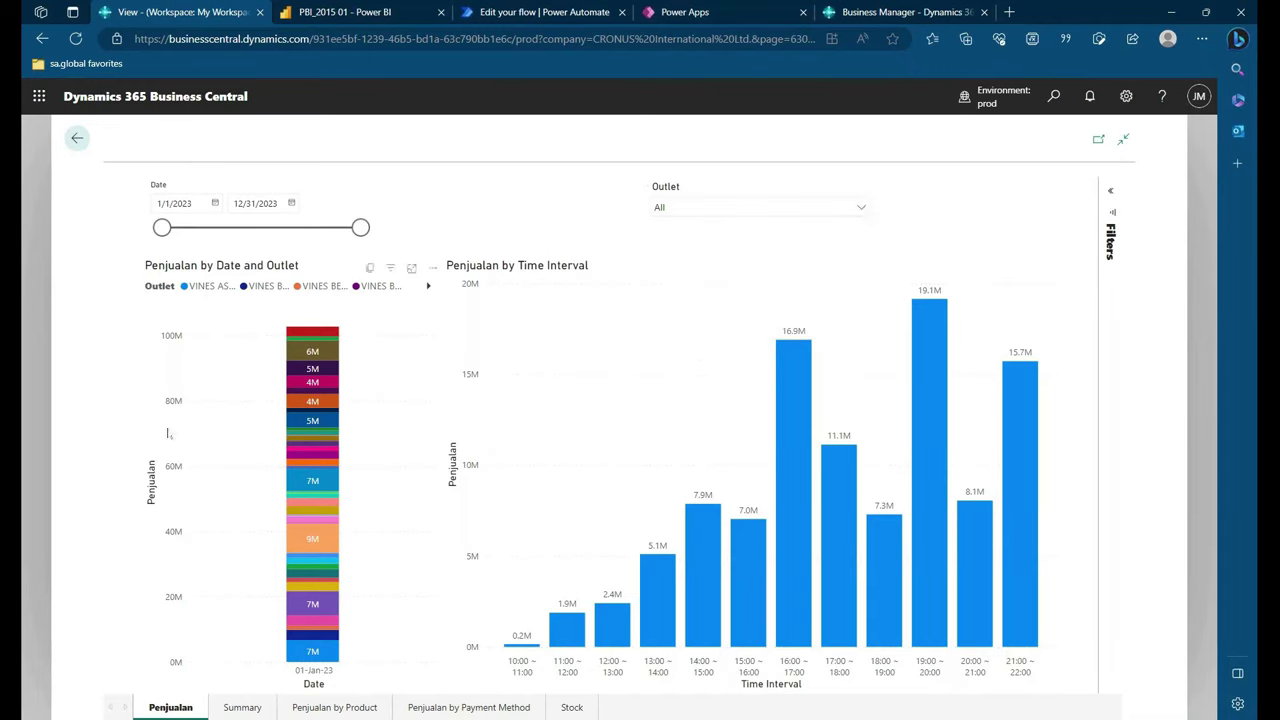
click(429, 288)
click(429, 288)
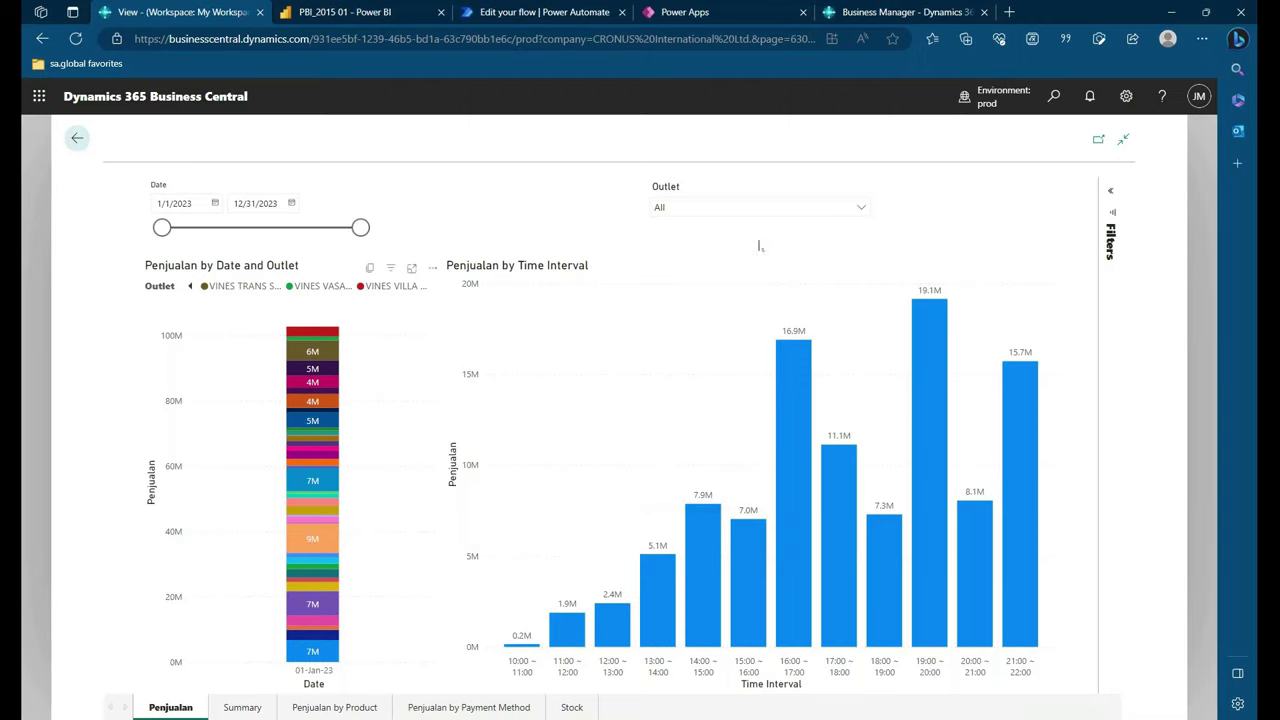
- Filter both Penjualan charts to the VINES KUNINGAN CITY outlet
click(862, 209)
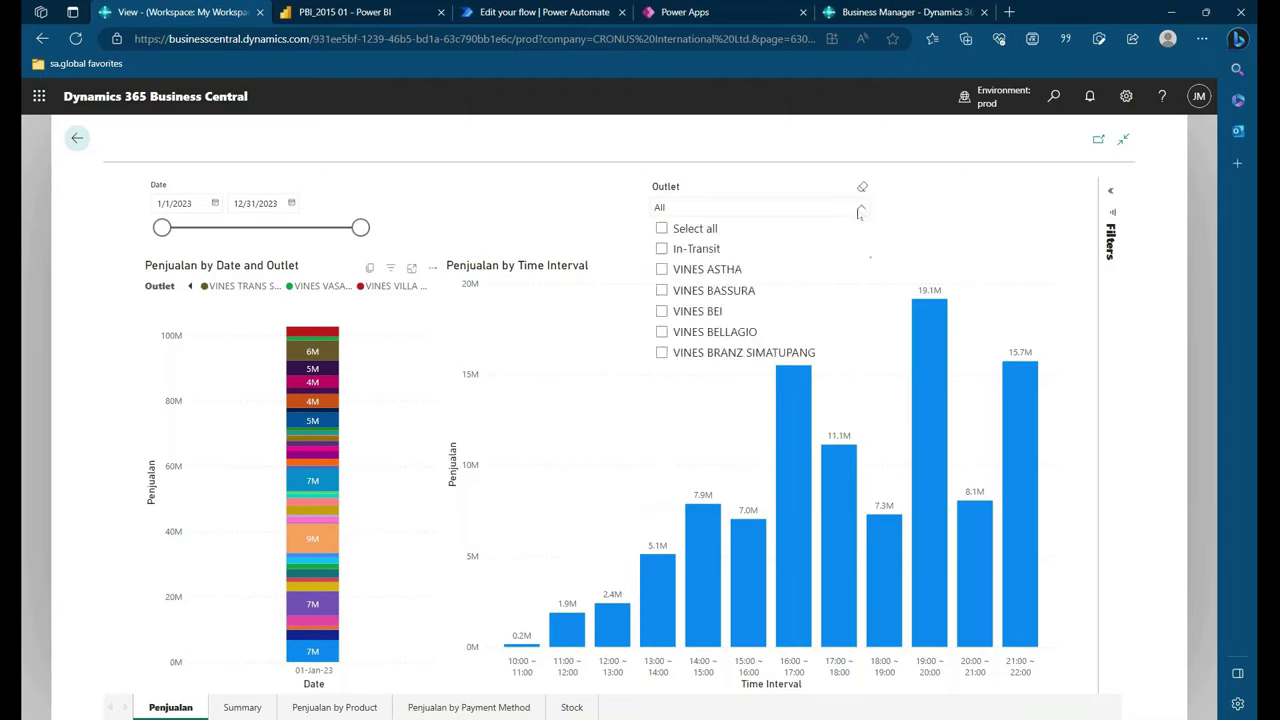
scroll(787, 300, down, 3)
scroll(787, 296, down, 2)
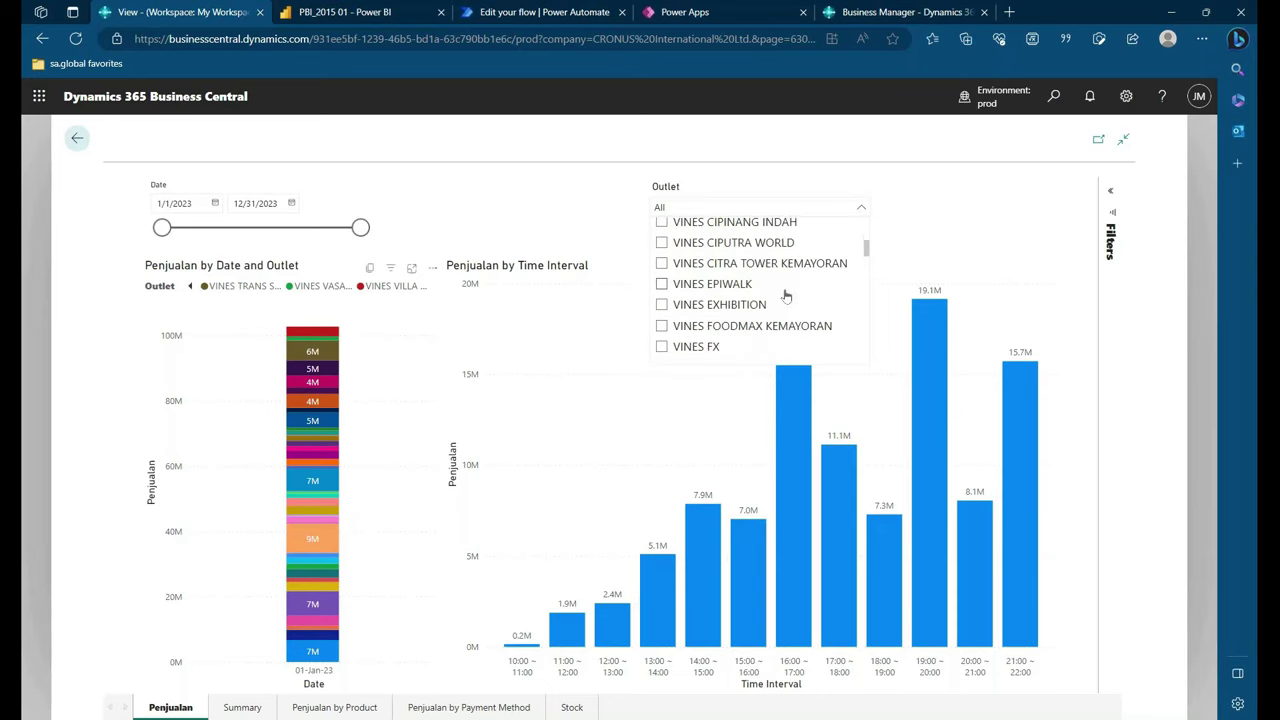
scroll(786, 296, down, 2)
scroll(786, 296, down, 4)
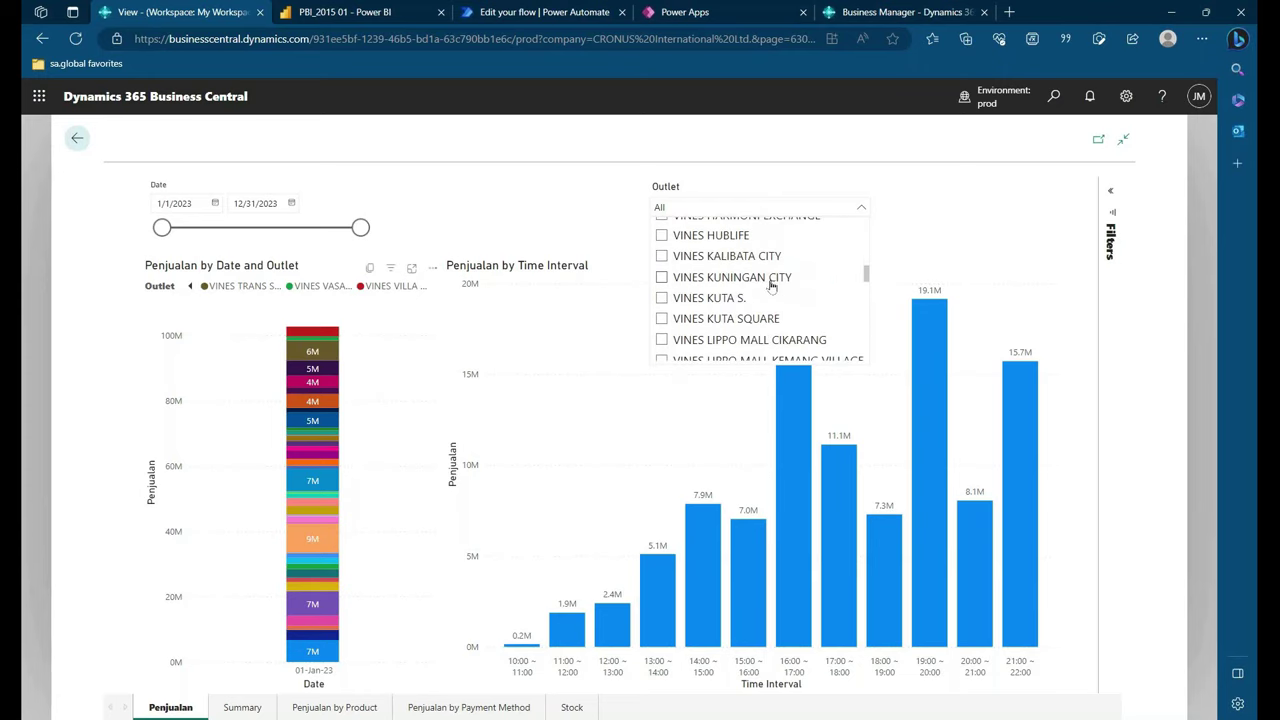
click(661, 277)
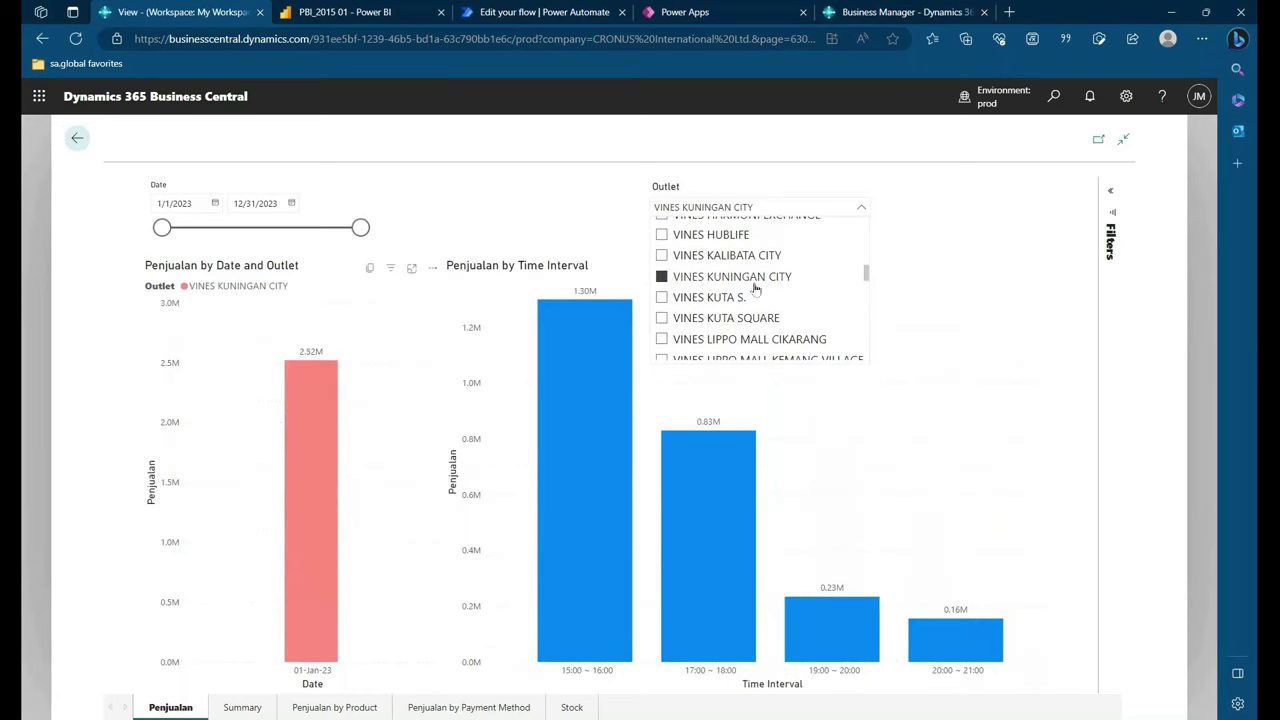
click(740, 425)
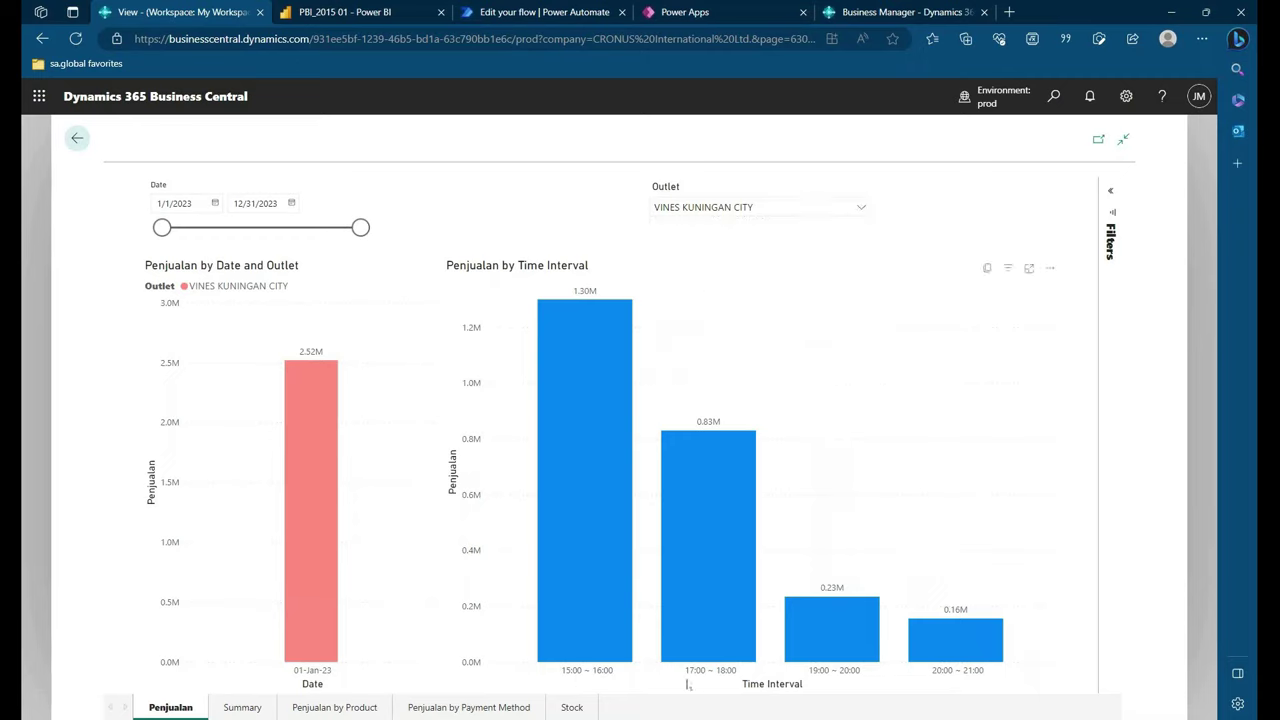
- Clear the VINES KUNINGAN CITY filter to show all outlets, then close the full-page report
click(861, 207)
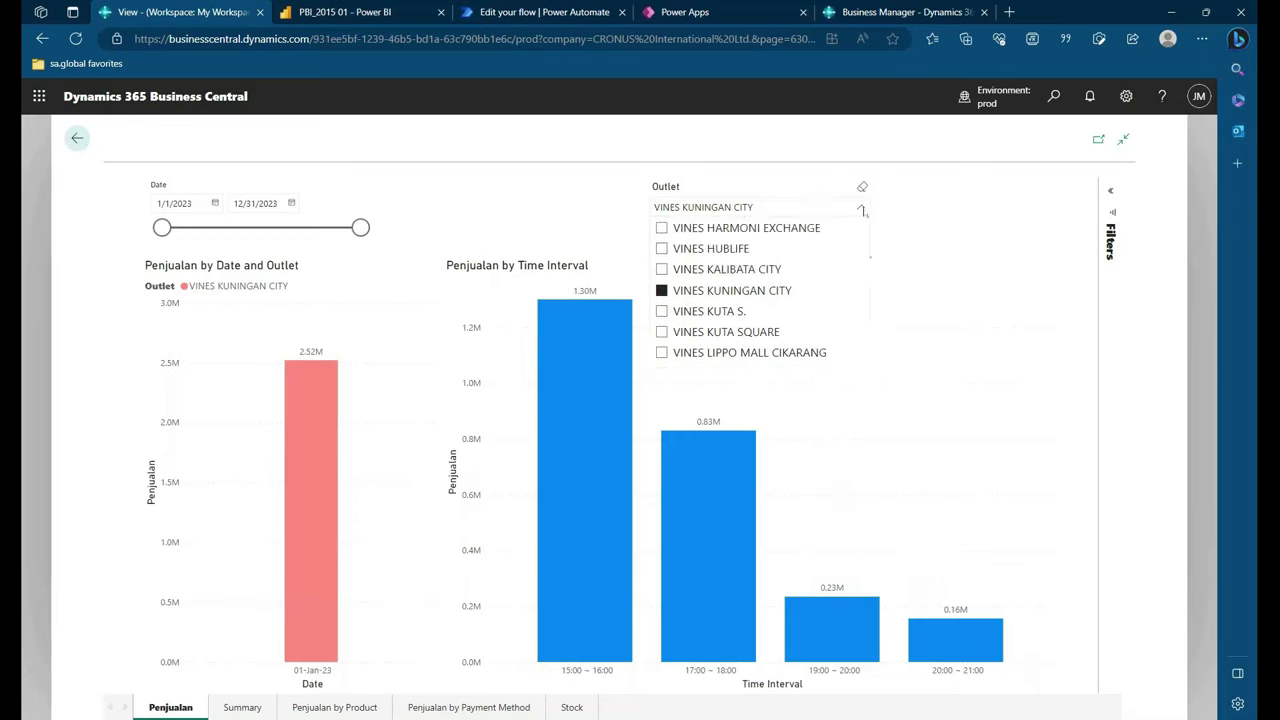
click(664, 292)
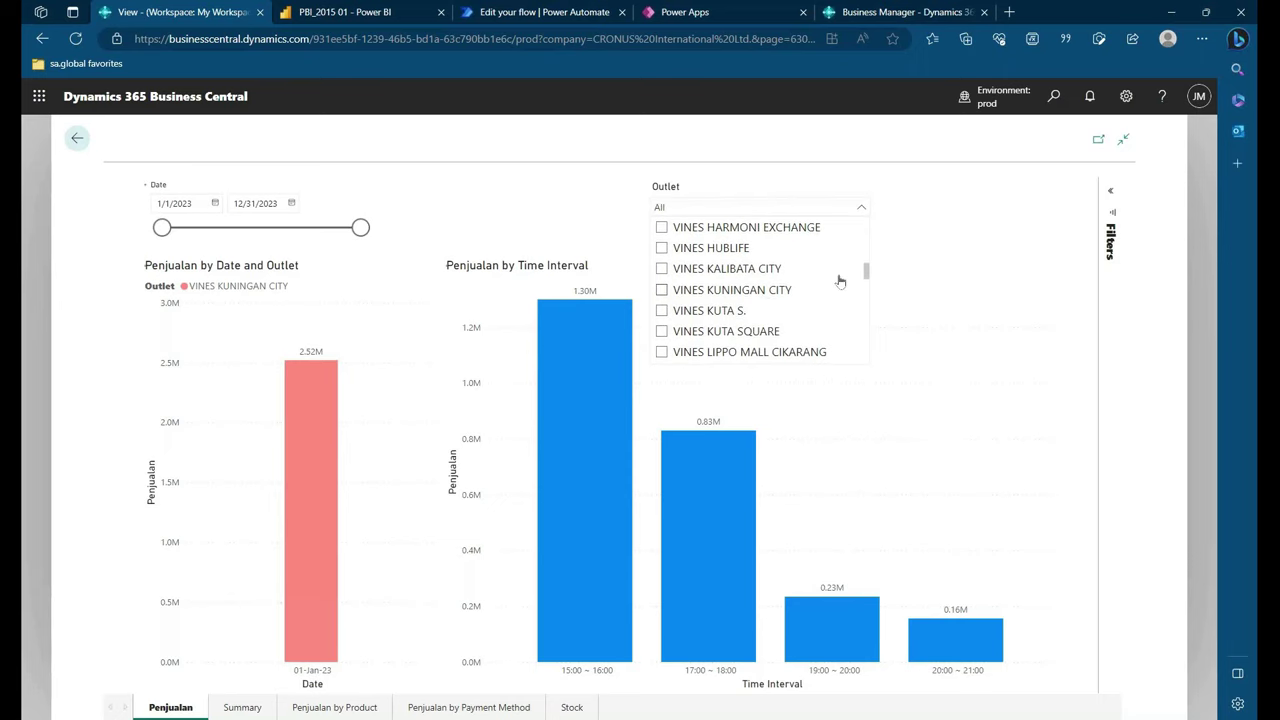
scroll(840, 282, up, 6)
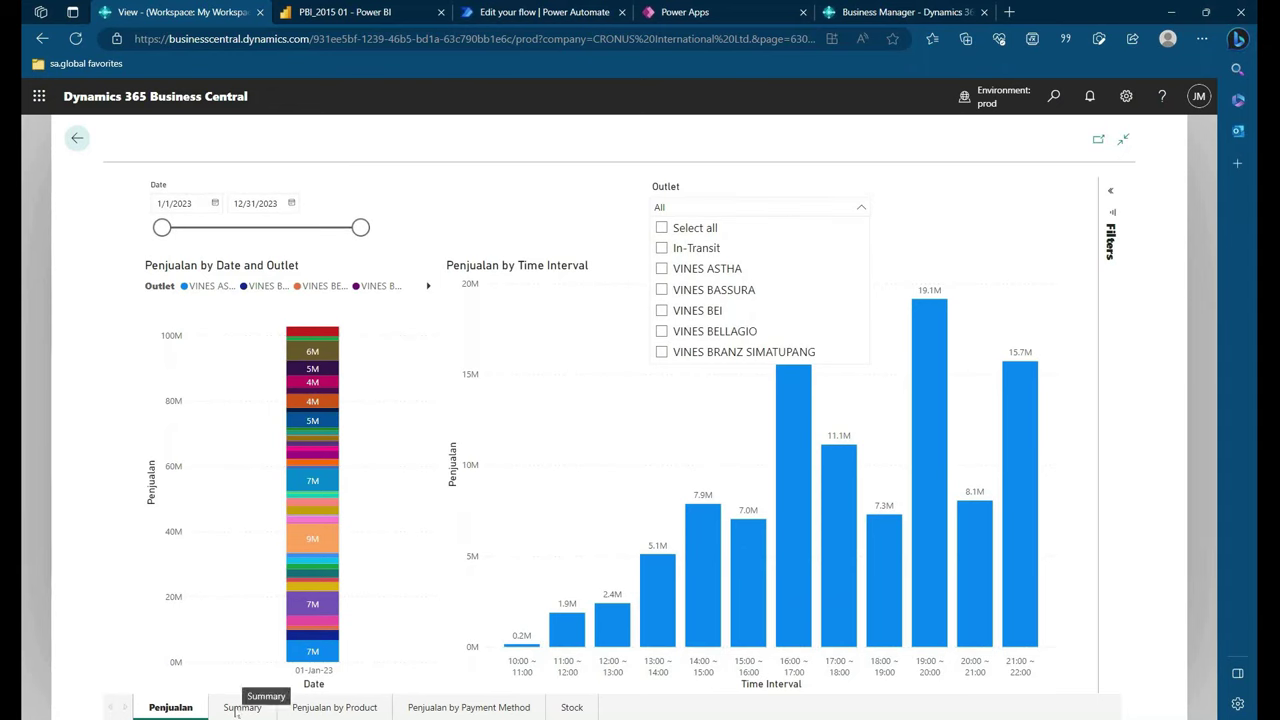
key(Escape)
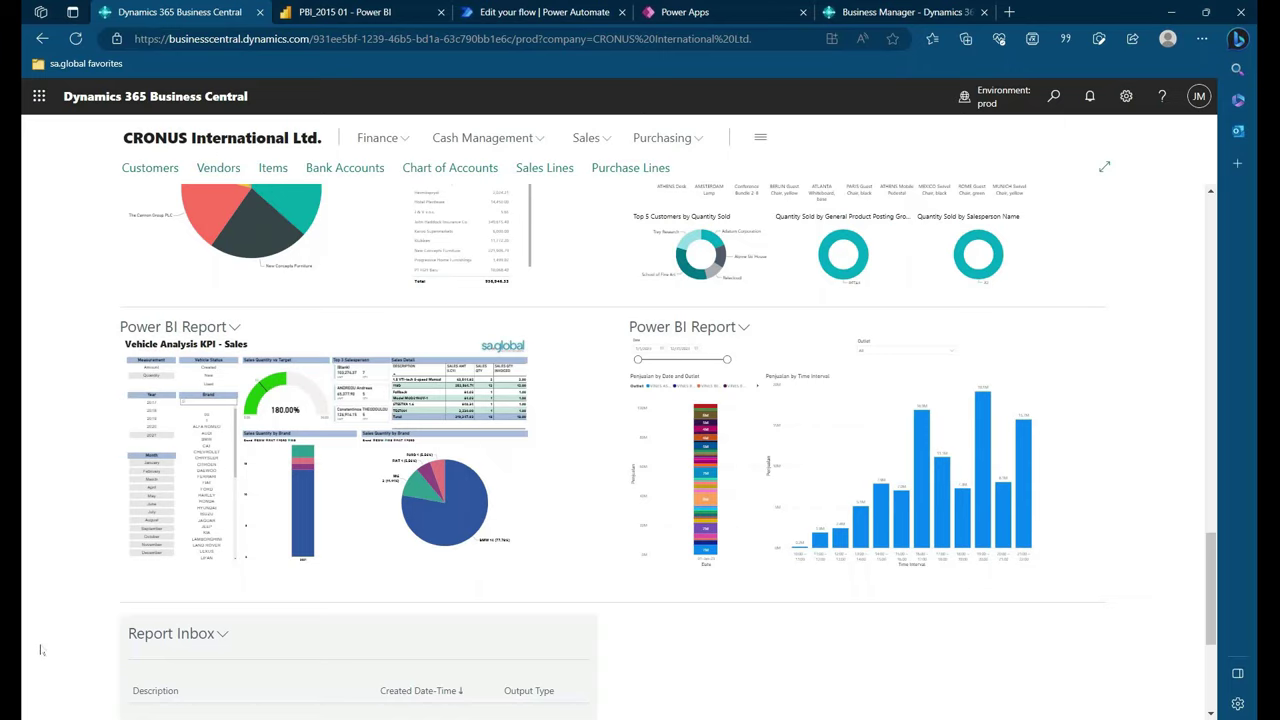
- Scroll up the role centre to show all four embedded Power BI reports
scroll(42, 615, up, 2)
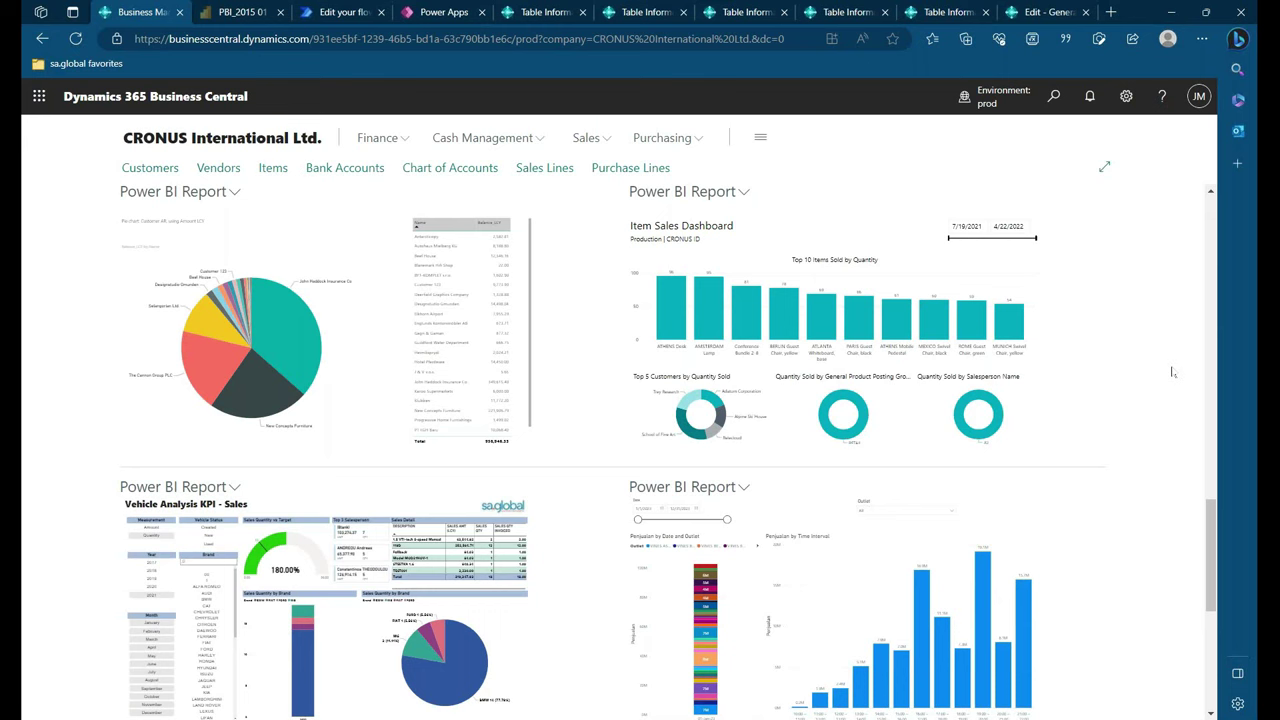
- In PowerPoint, present the 'See BC & Power BI' slide 11 as a full-screen slide show
key(alt+Tab)
key(shift+F5)
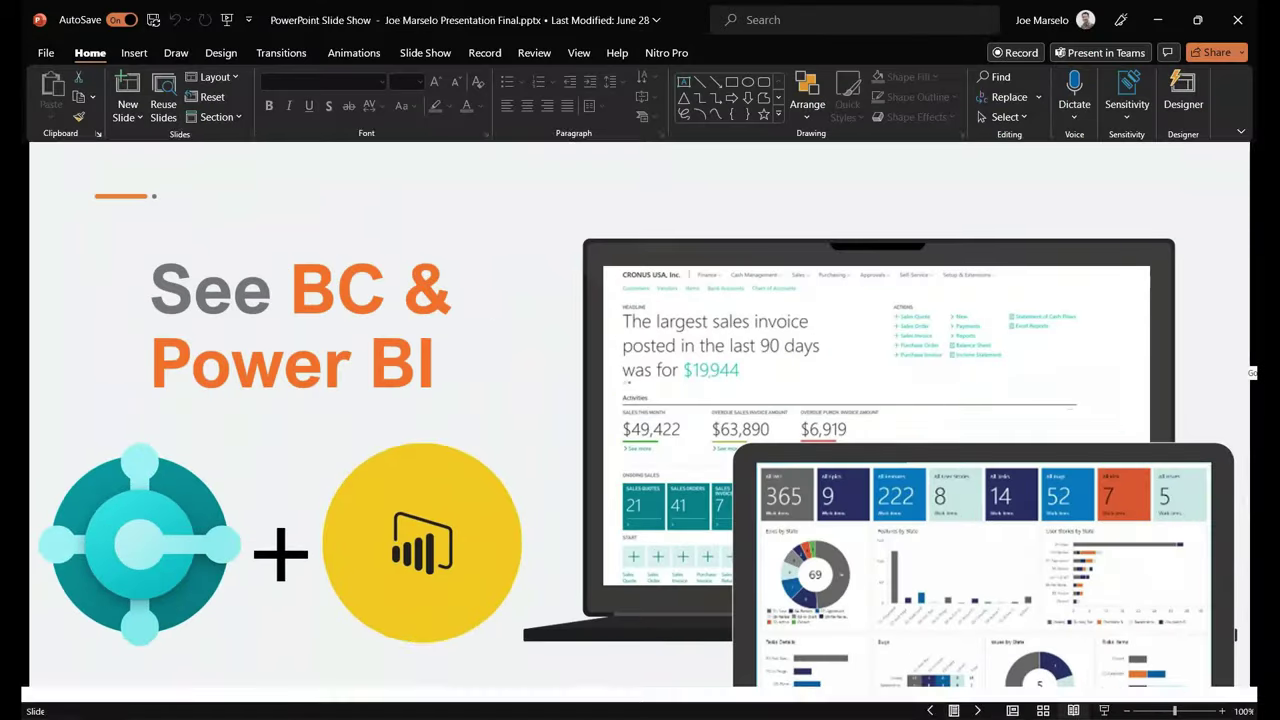